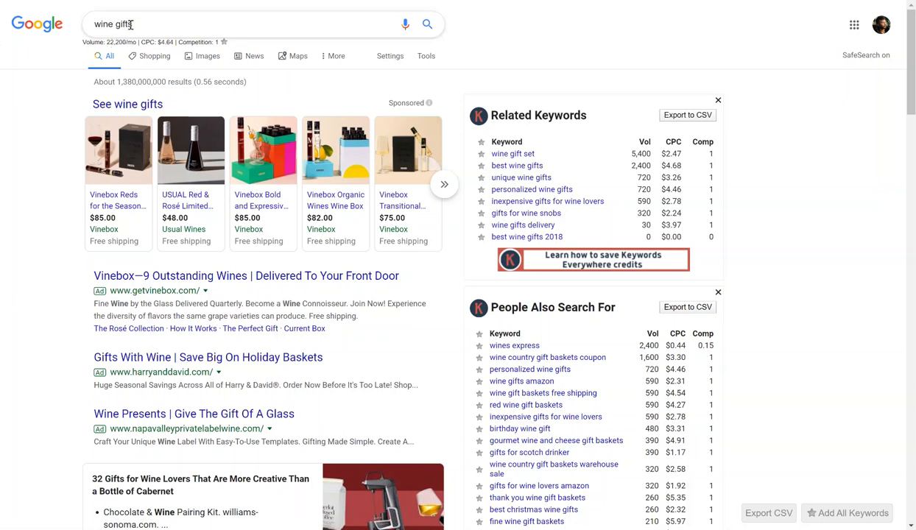
- Select the "wine gifts" query on the Google results page and switch to the Ahrefs Keywords Explorer overview for it
click(127, 24)
click(169, 28)
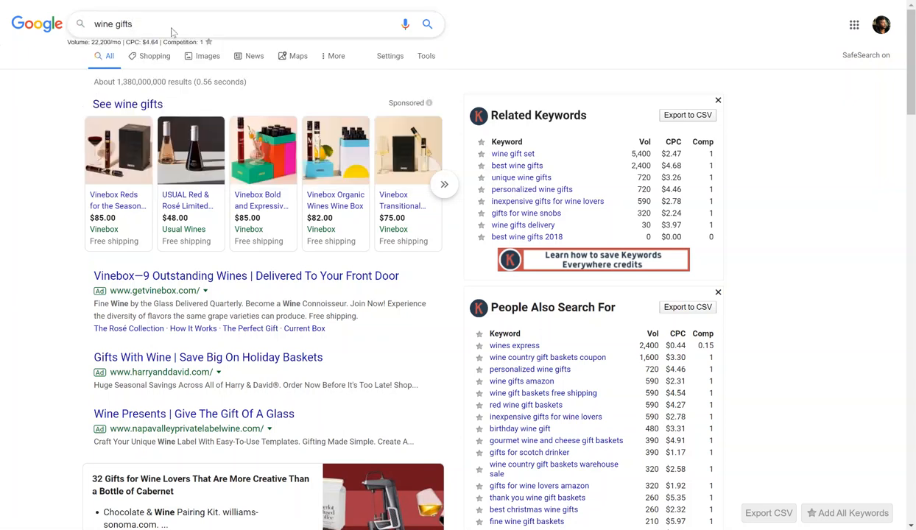
double_click(162, 23)
triple_click(162, 23)
click(47, 71)
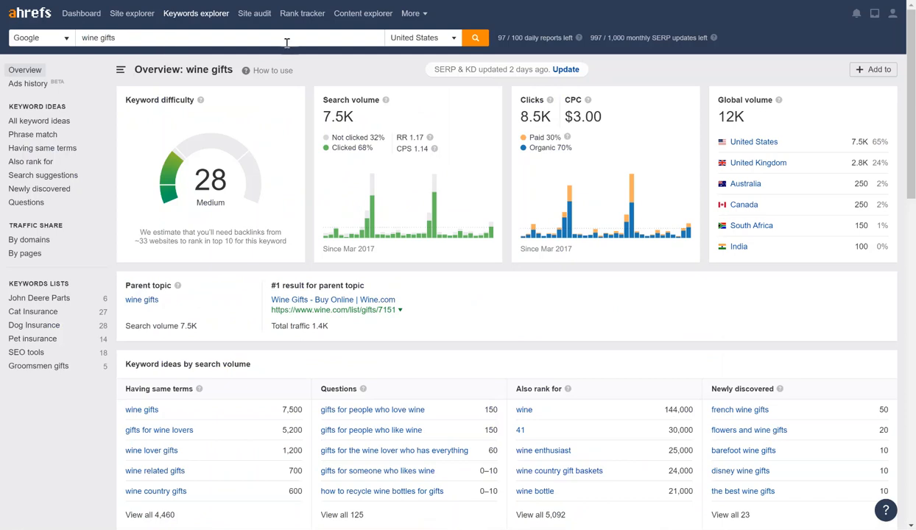
- Review the ranking pages in the SERP overview for "wine gifts" and open the Wine Country Gift Baskets site, going to its homepage
scroll(287, 236, down, 3)
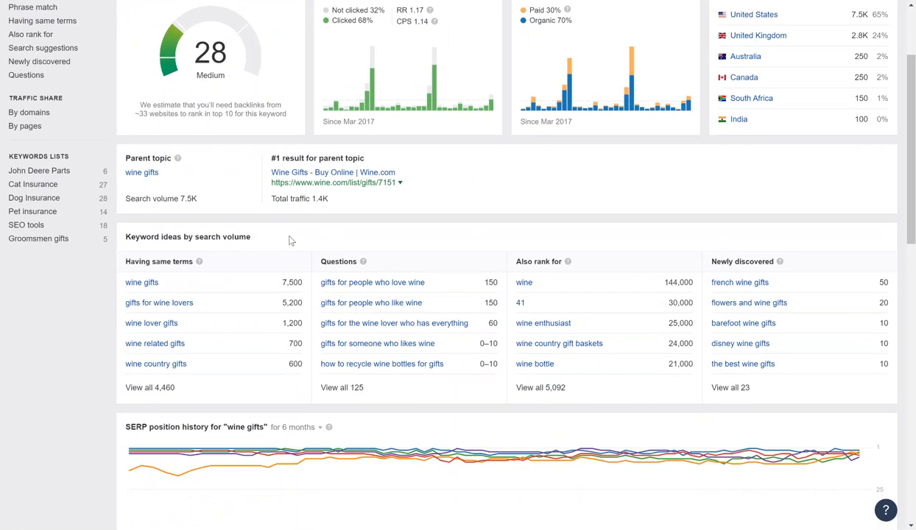
scroll(291, 242, down, 5)
scroll(215, 142, down, 4)
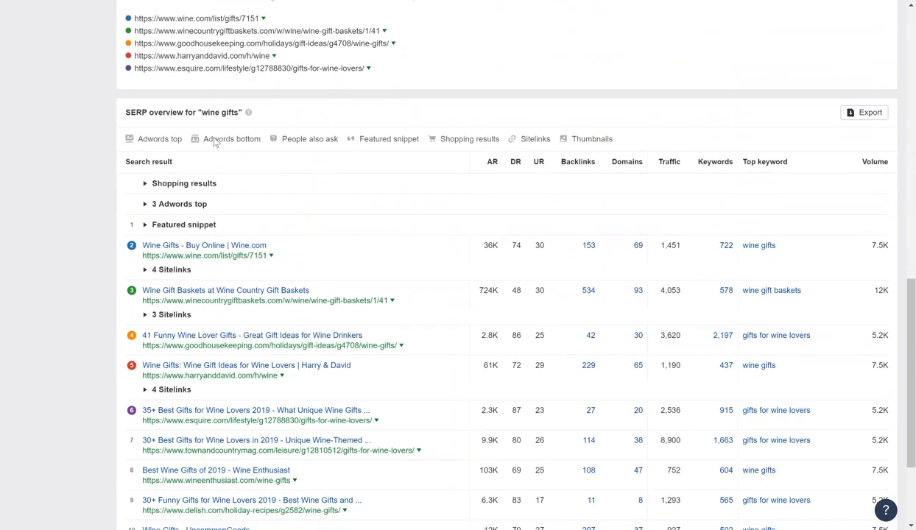
scroll(214, 142, down, 3)
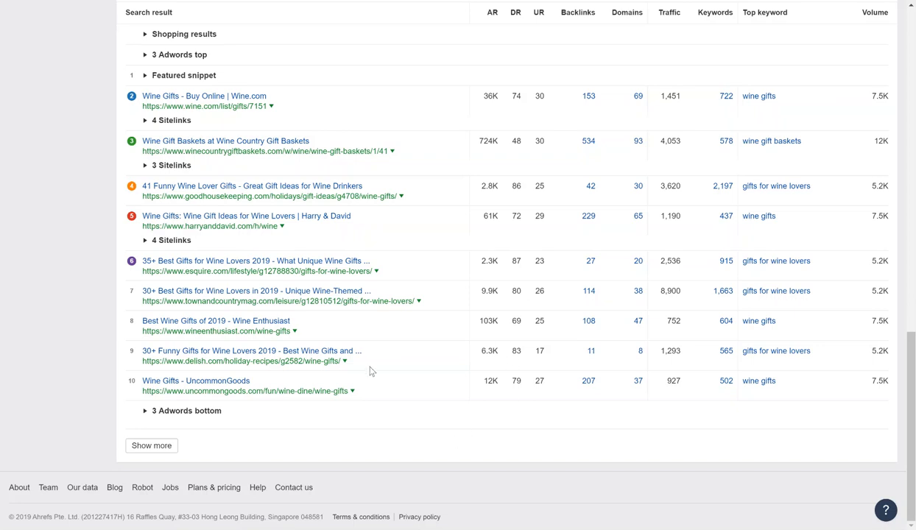
scroll(501, 170, up, 1)
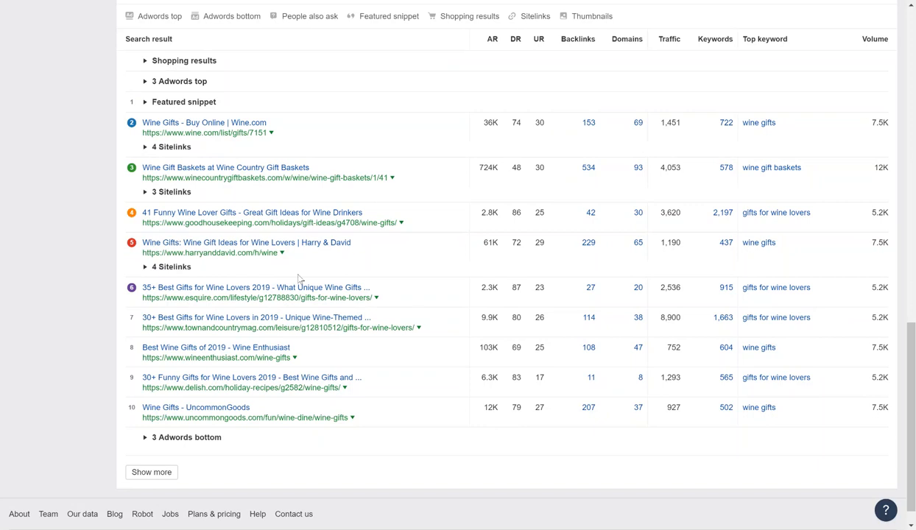
click(252, 180)
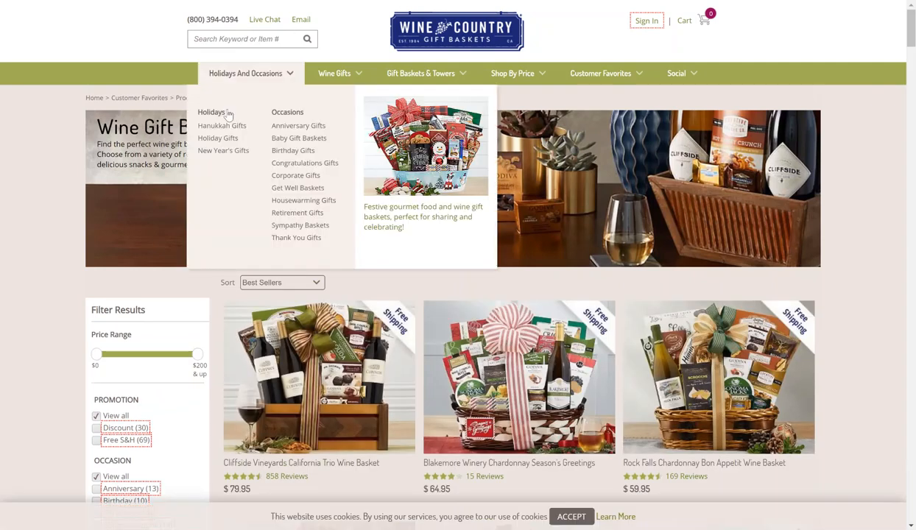
click(461, 31)
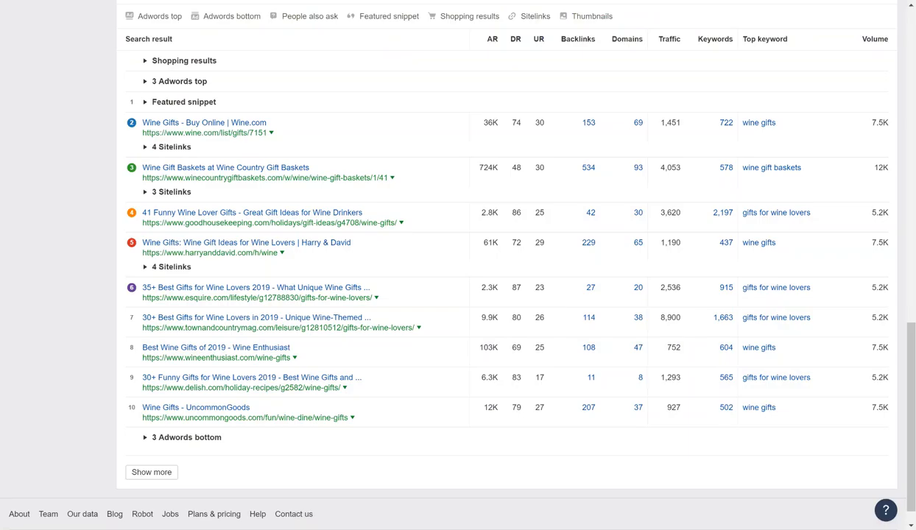
scroll(239, 92, up, 15)
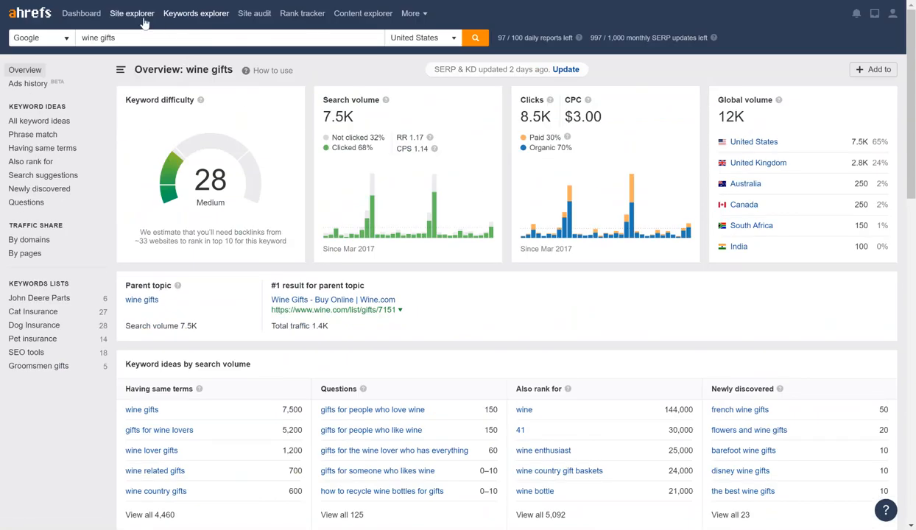
click(145, 22)
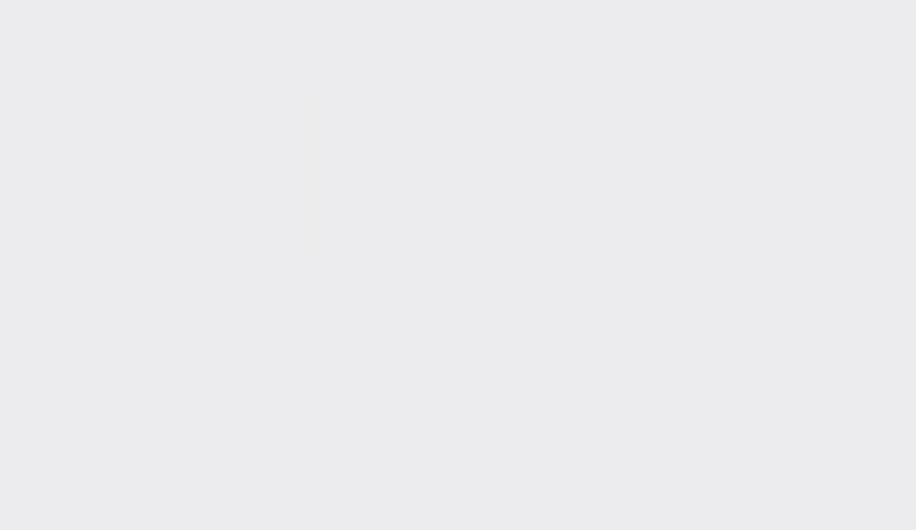
text(https://www.winecountrygiftbaskets.com/)
key(Return)
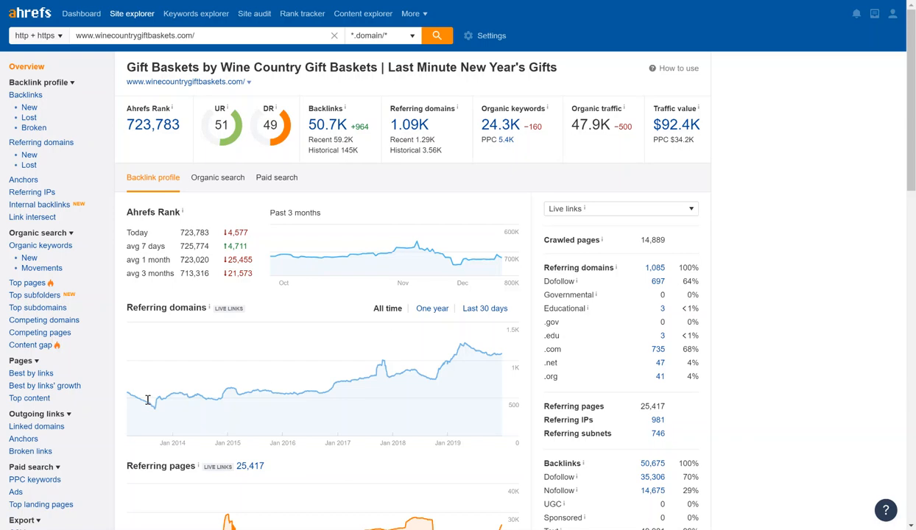
mouse_move(129, 398)
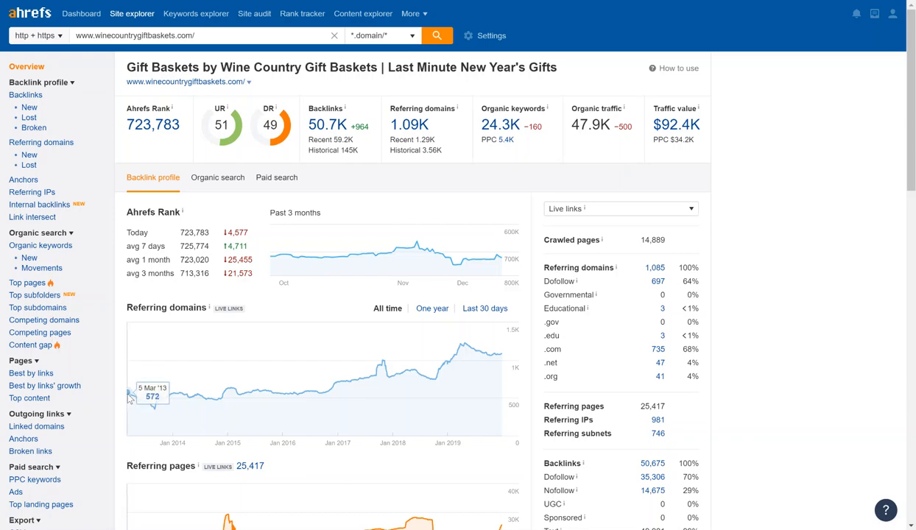
- View the domain's organic search data and filter its organic keywords to those including "best wine"
click(221, 179)
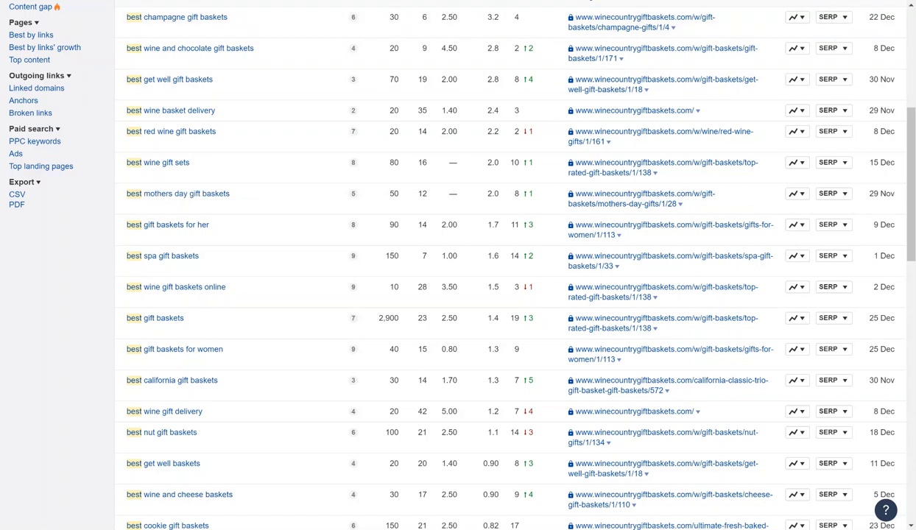
click(295, 1)
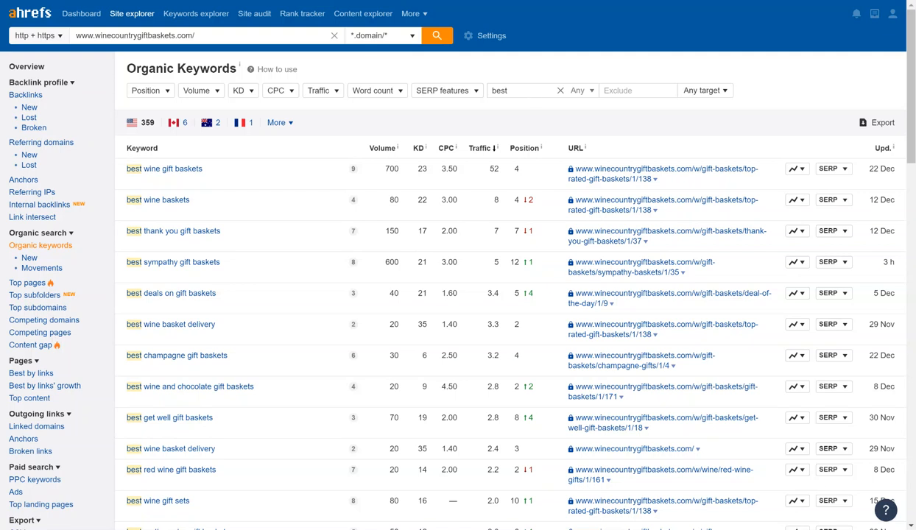
text(wine)
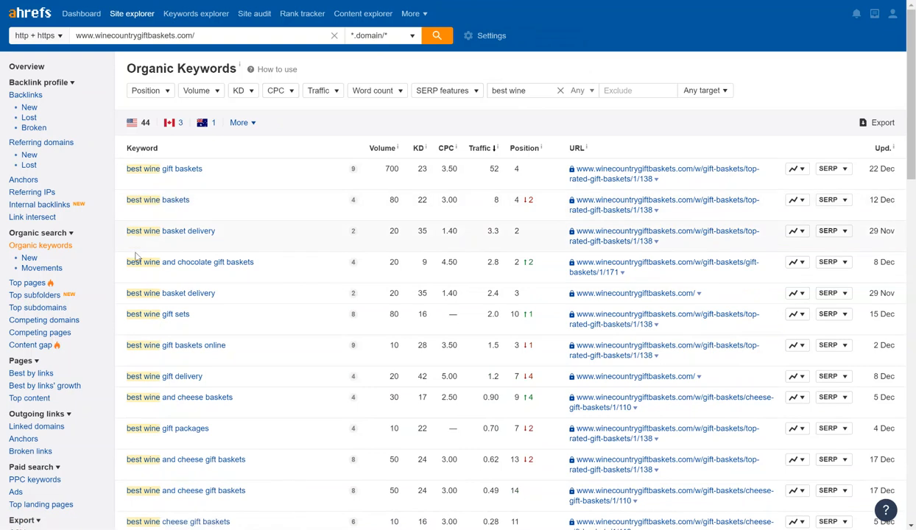
- Examine the filtered "best wine" keywords with their volumes, difficulty, positions and ranking URLs
scroll(171, 318, down, 3)
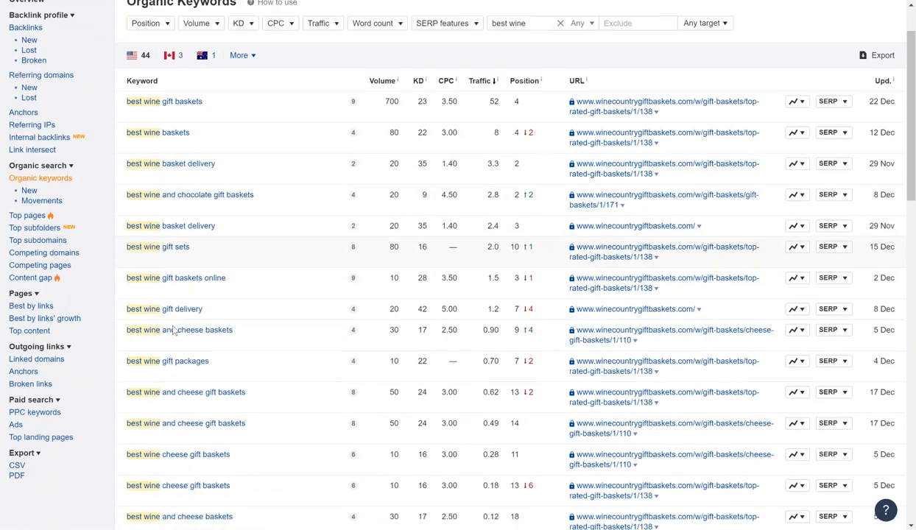
scroll(155, 361, down, 5)
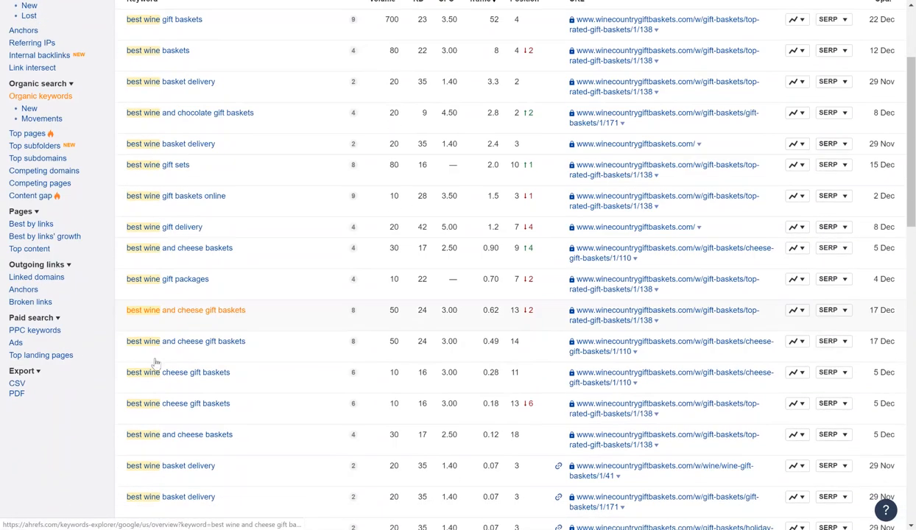
scroll(154, 363, down, 5)
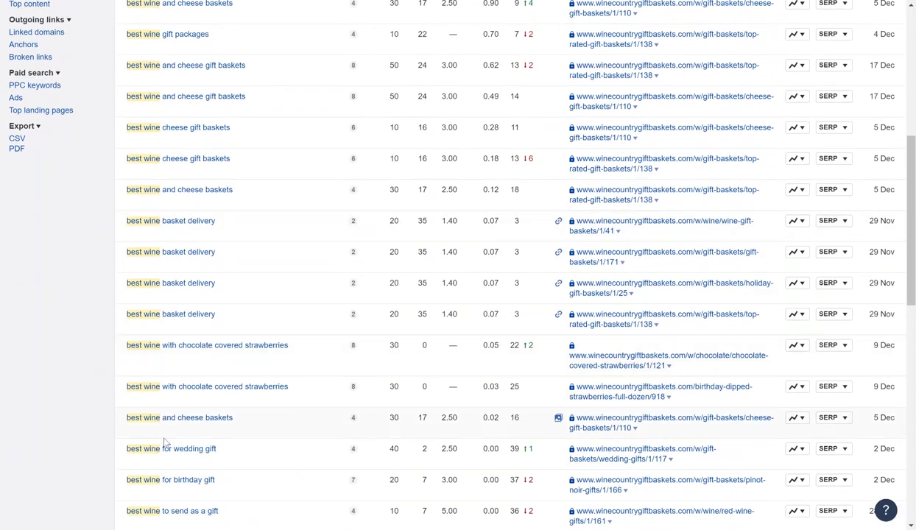
scroll(160, 460, down, 2)
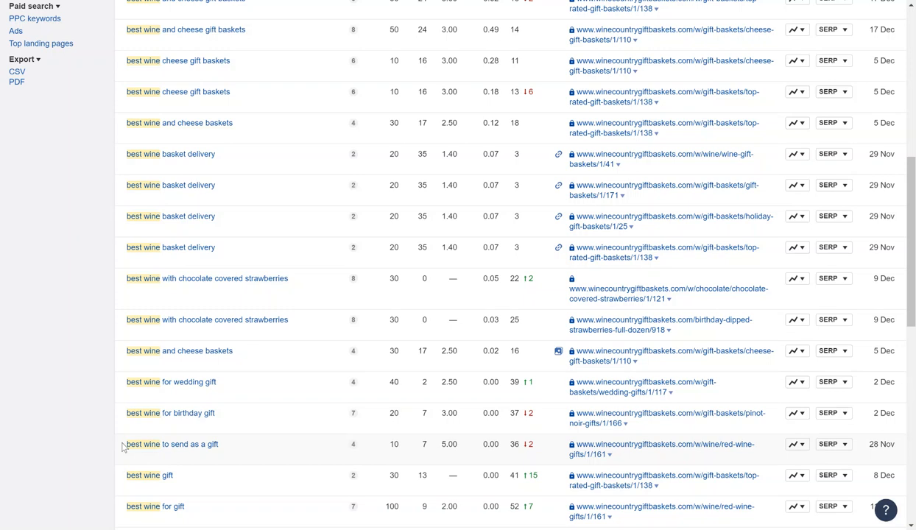
scroll(123, 447, up, 3)
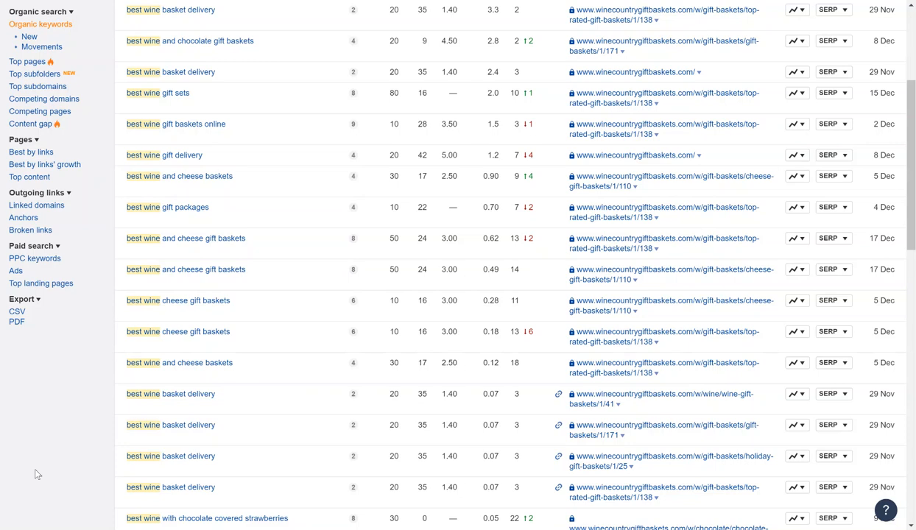
scroll(35, 473, down, 7)
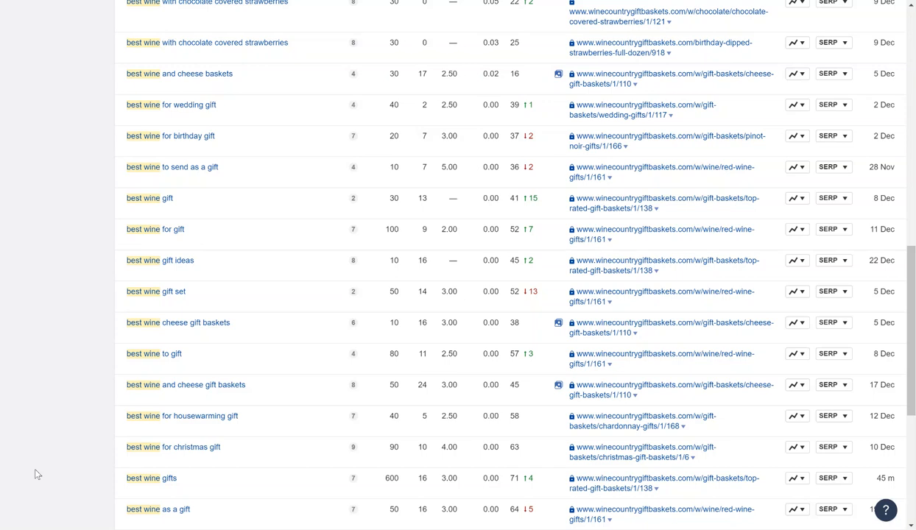
scroll(35, 473, down, 4)
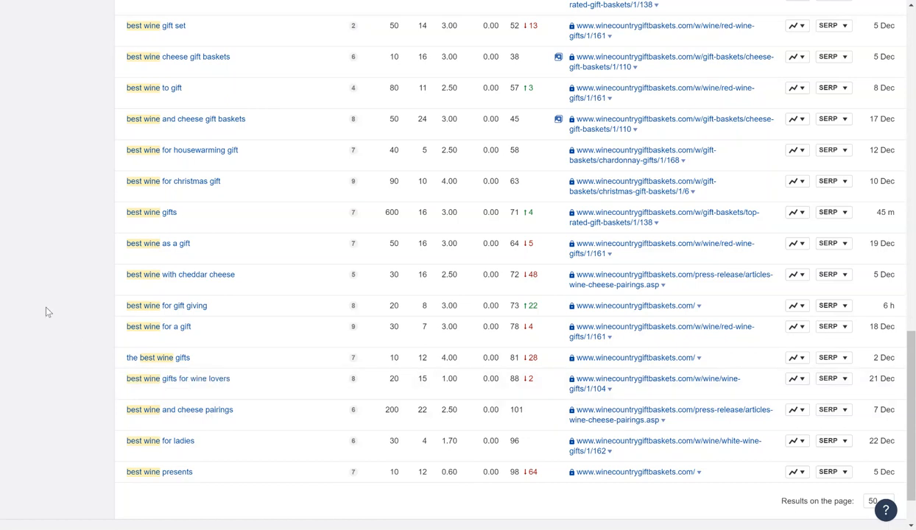
scroll(45, 310, up, 20)
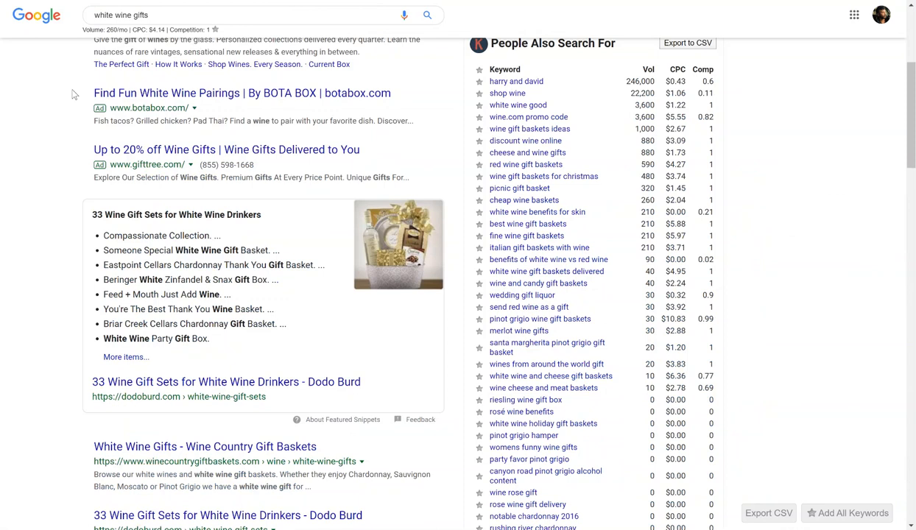
- Examine the Google results for "white wine gifts" and view the Dodo Burd article on white wine gift sets
scroll(72, 94, up, 2)
scroll(73, 95, down, 2)
scroll(72, 95, down, 1)
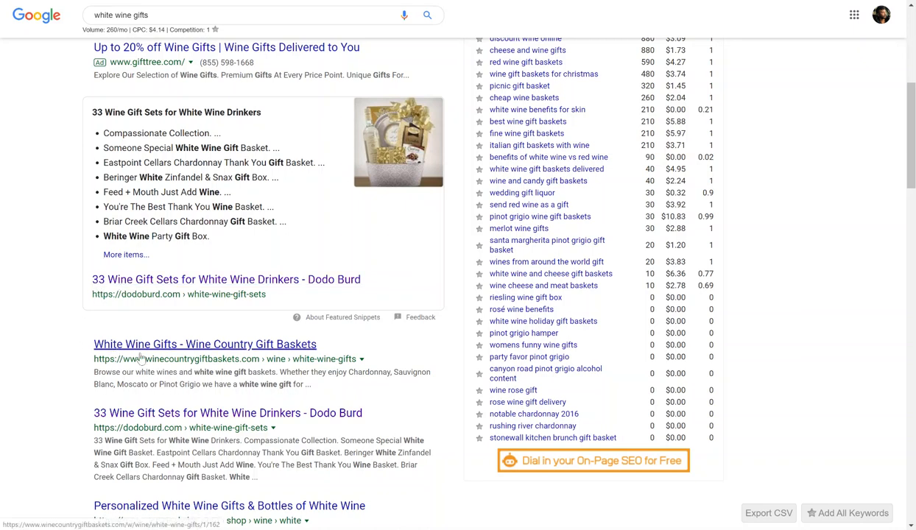
scroll(79, 353, down, 1)
scroll(80, 353, down, 1)
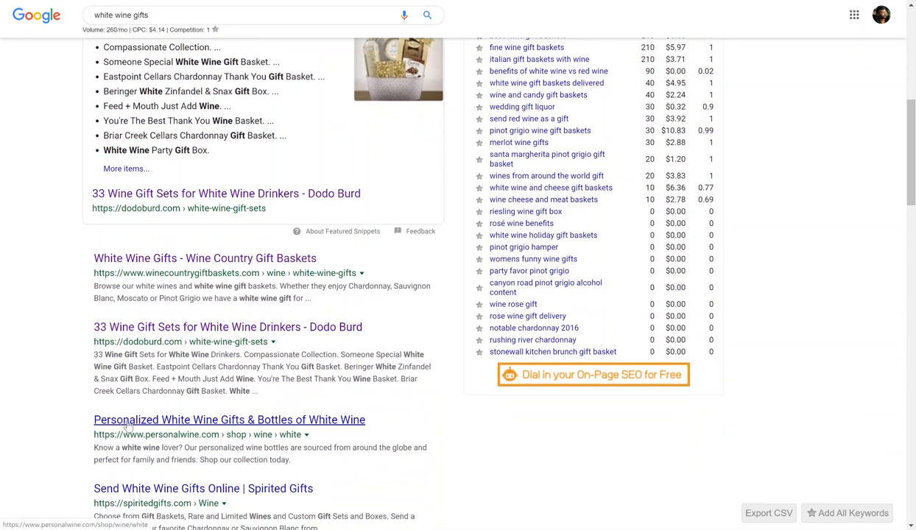
scroll(90, 424, down, 2)
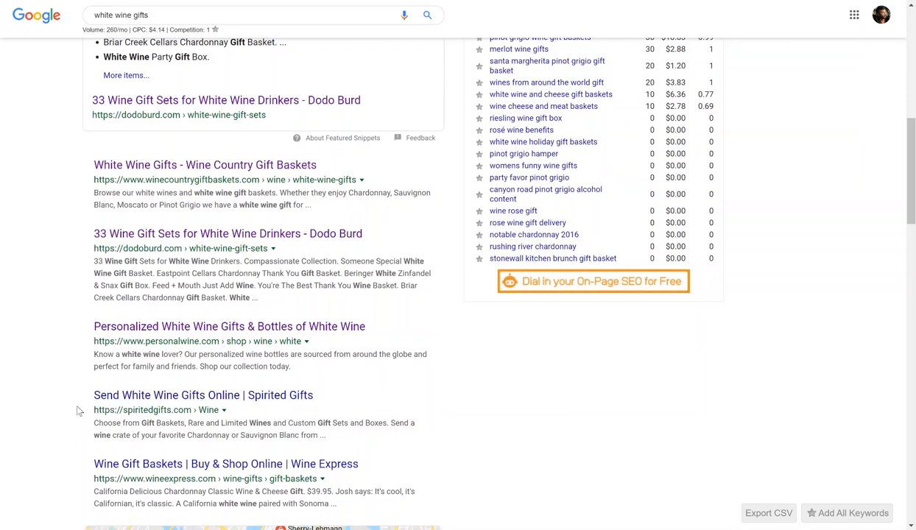
scroll(77, 406, down, 3)
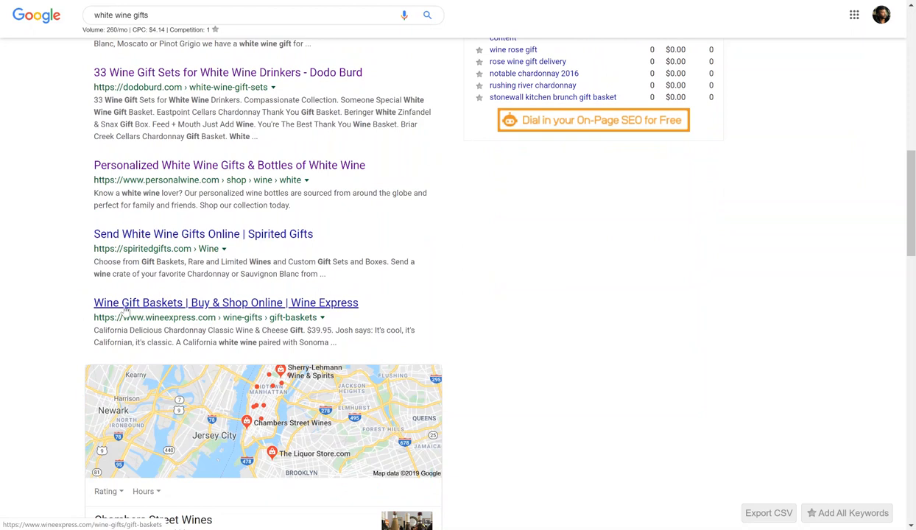
scroll(125, 309, down, 8)
scroll(125, 310, down, 2)
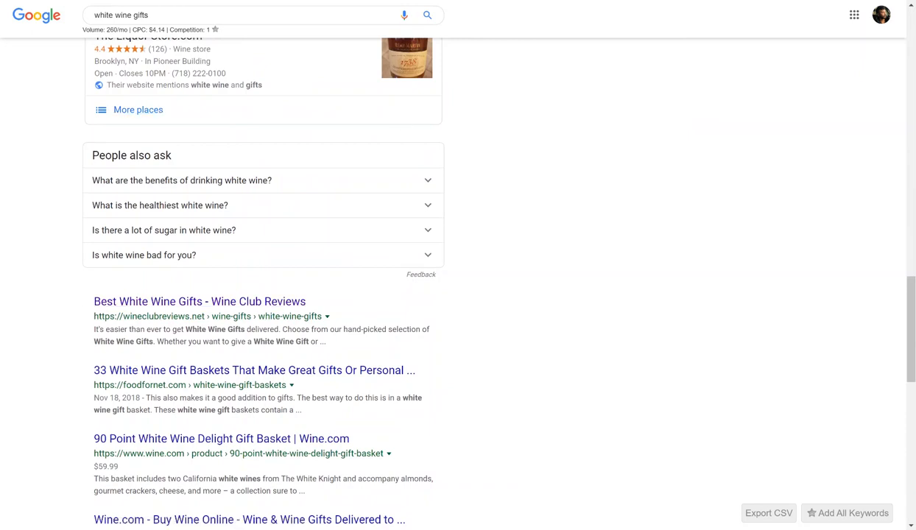
click(368, 1)
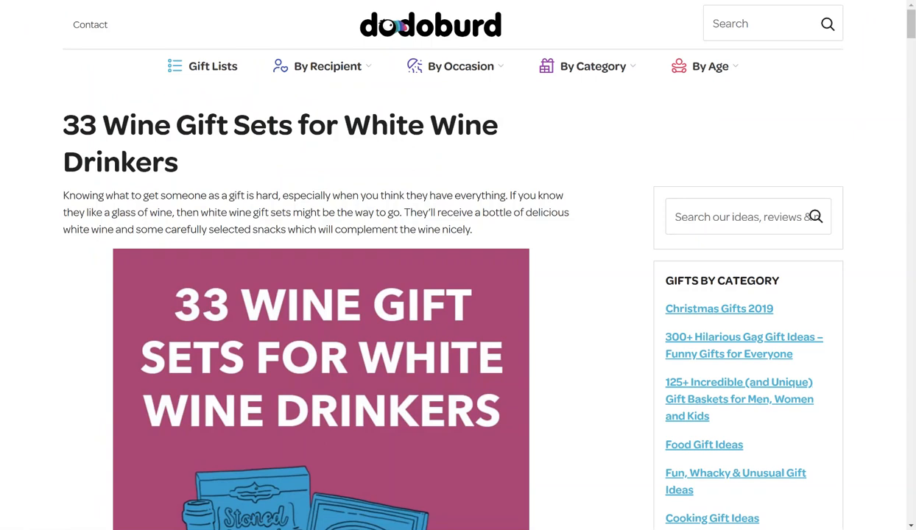
- Switch back to Ahrefs and export the "best wine" organic keywords as a quick CSV export for Microsoft Excel (UTF-16)
click(382, 2)
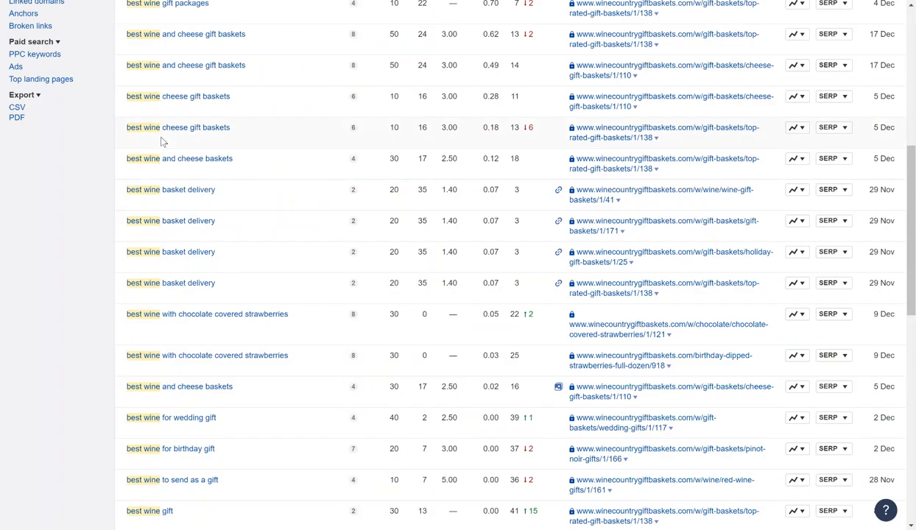
scroll(160, 138, up, 6)
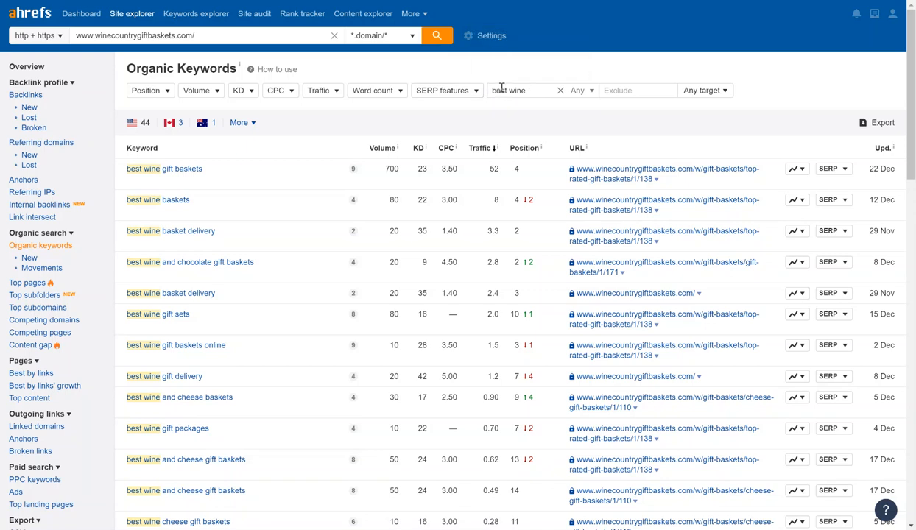
click(876, 123)
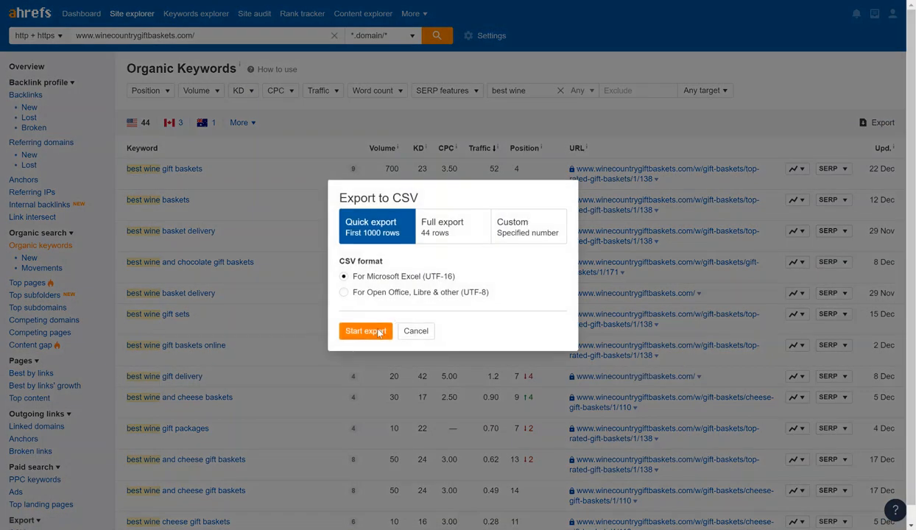
click(377, 331)
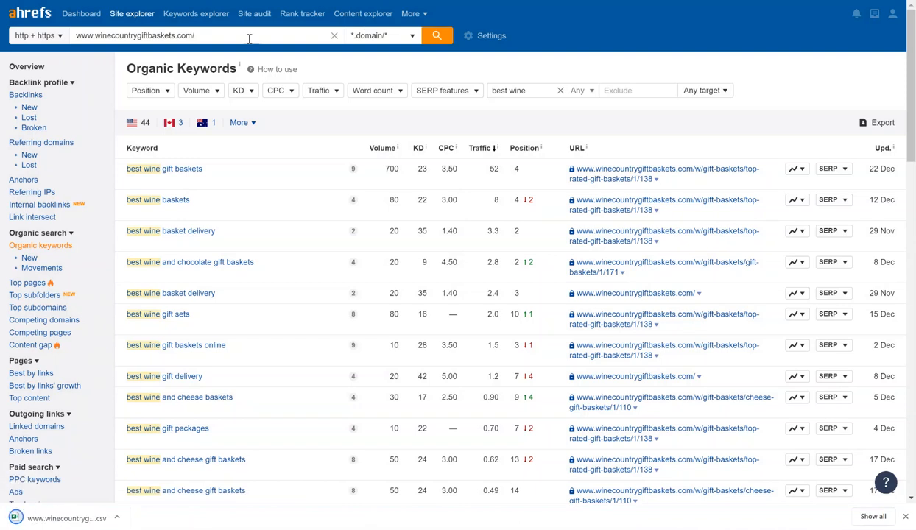
triple_click(248, 35)
text(https://dodoburd.com/white-wine-gift-sets)
key(Return)
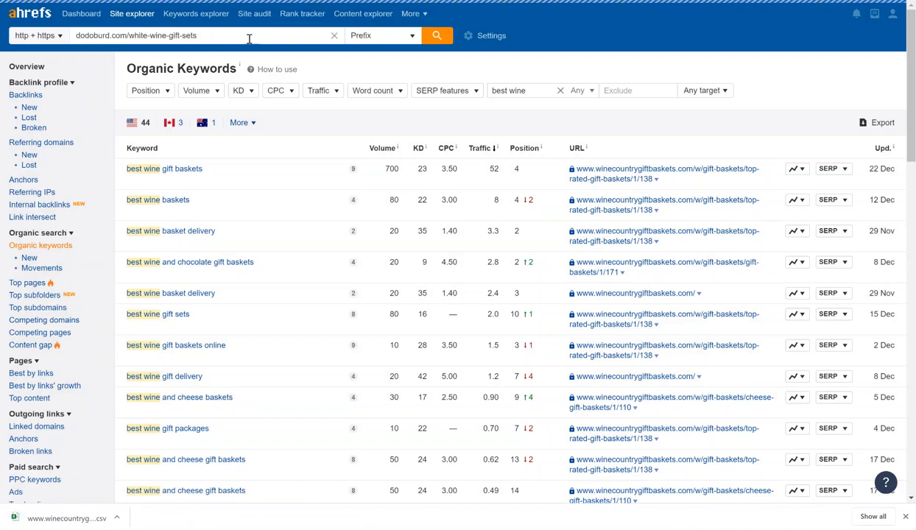
- Shorten the Site Explorer target to dodoburd.com/ and run the organic keywords report for the whole domain
key(ctrl+shift+Left)
key(ctrl+shift+Left)
key(ctrl+shift+Left)
key(ctrl+shift+Left)
key(BackSpace)
key(Return)
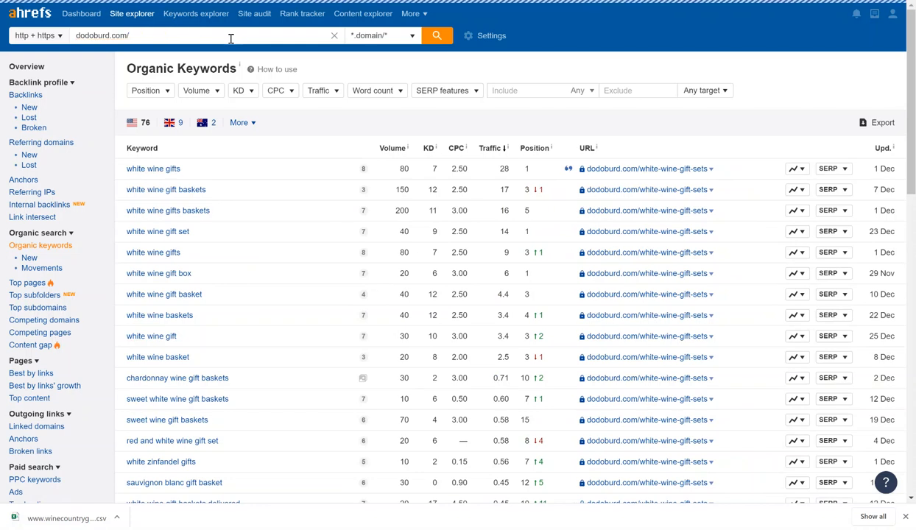
- Filter the dodoburd.com organic keywords to those including "best wine" and export them as a quick CSV export for Microsoft Excel (UTF-16)
click(526, 88)
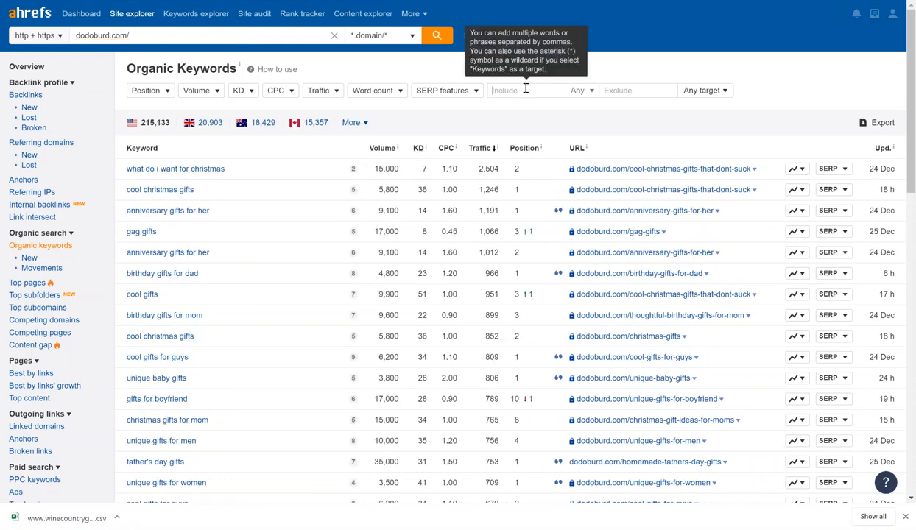
text(best wine)
key(Return)
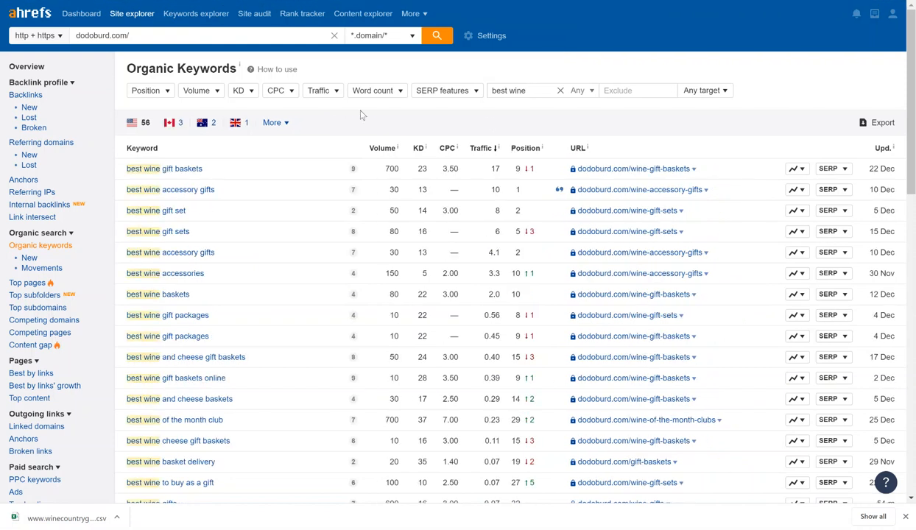
click(876, 125)
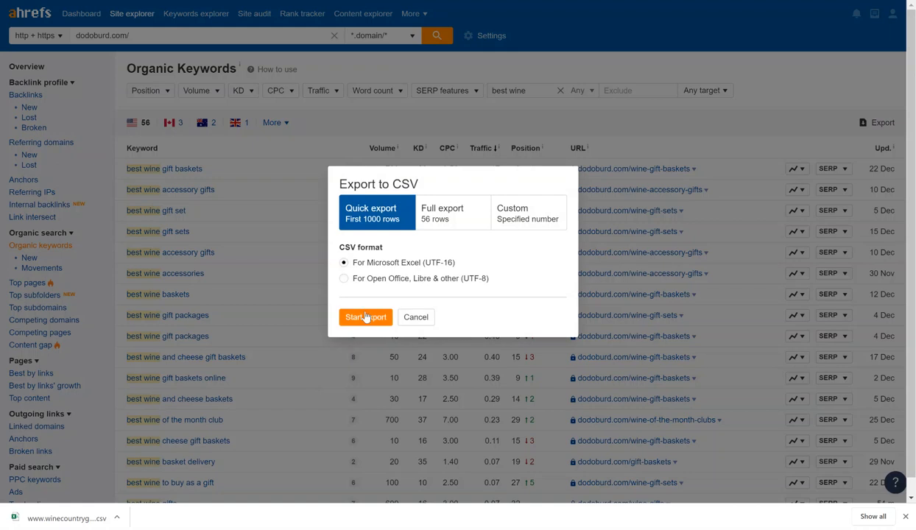
click(366, 316)
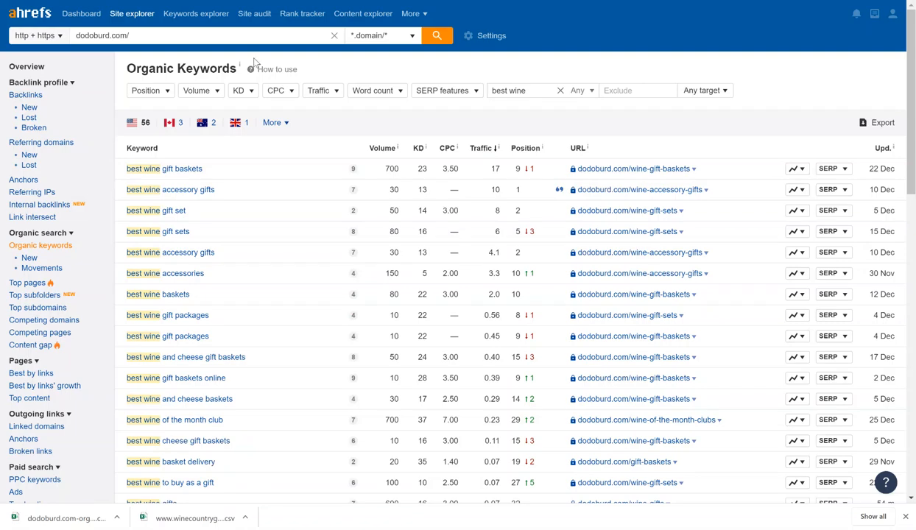
triple_click(234, 37)
text(https://www.personalwine.com/)
key(Return)
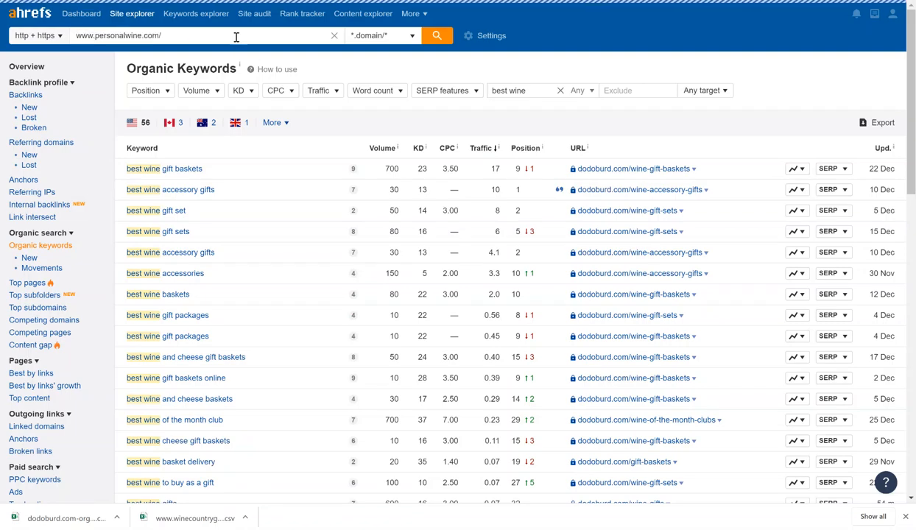
- Limit the personalwine.com keywords to those including "best wine" and export them as a quick CSV for Microsoft Excel (UTF-16)
click(520, 94)
text(best wine)
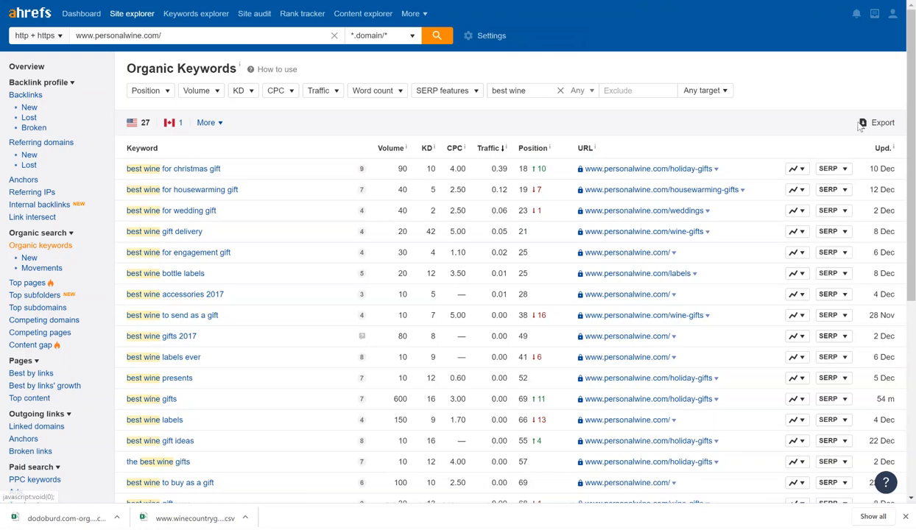
click(880, 123)
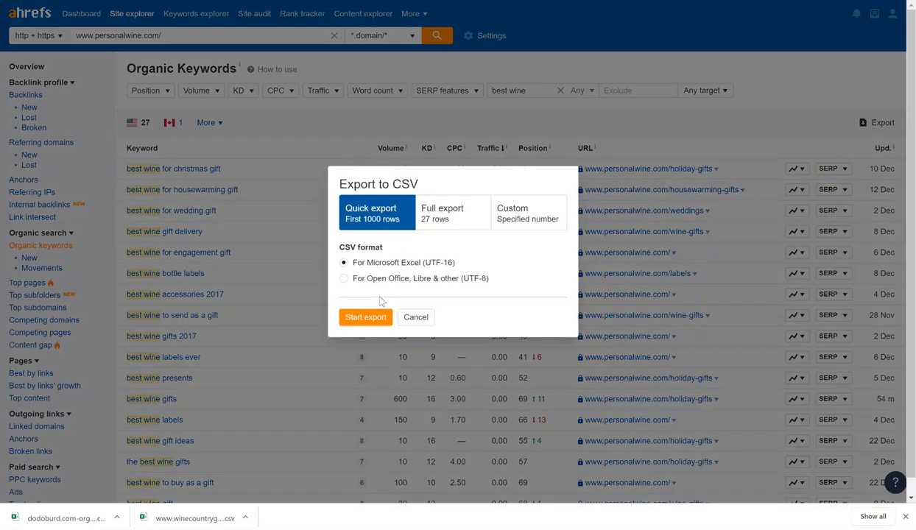
click(368, 316)
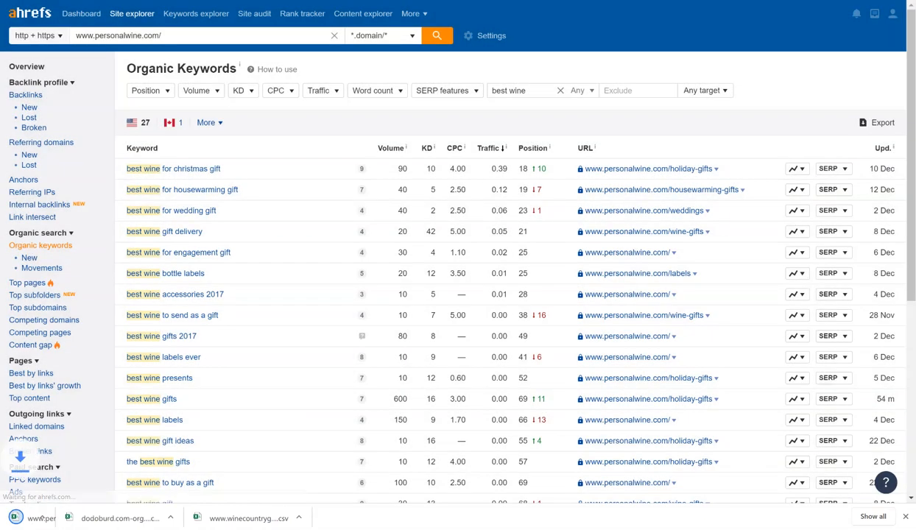
- Check the Wine Club Reviews page on white wine gifts, return to Ahrefs and run the organic keywords report for wineclubreviews.net/
key(ctrl+Tab)
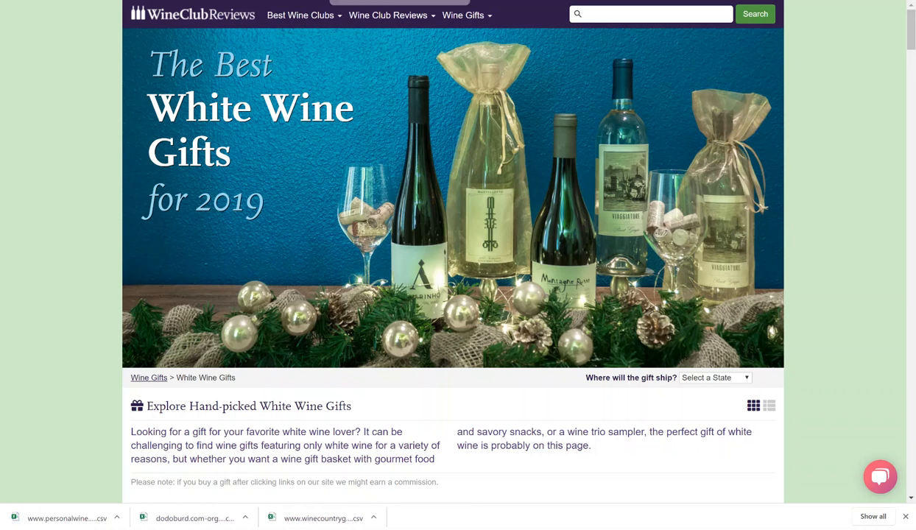
key(ctrl+shift+Tab)
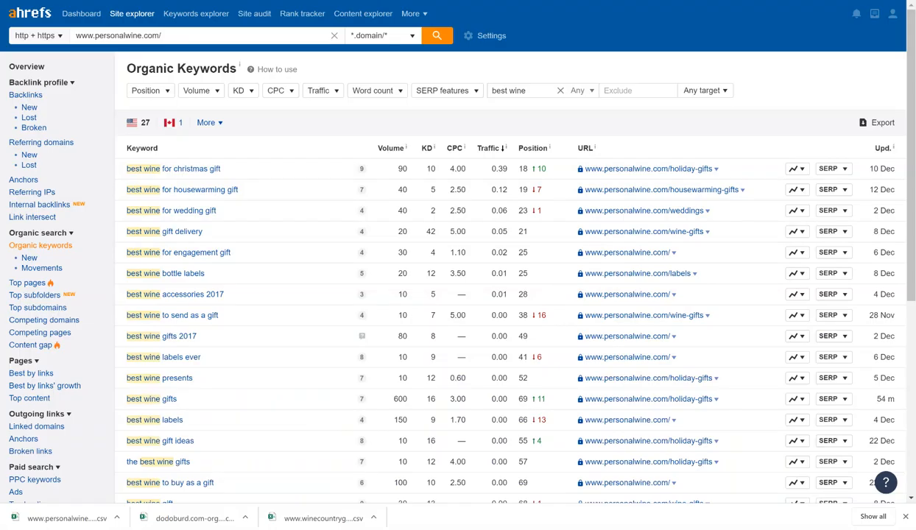
triple_click(192, 35)
text(https://wineclubreviews.net/)
key(Return)
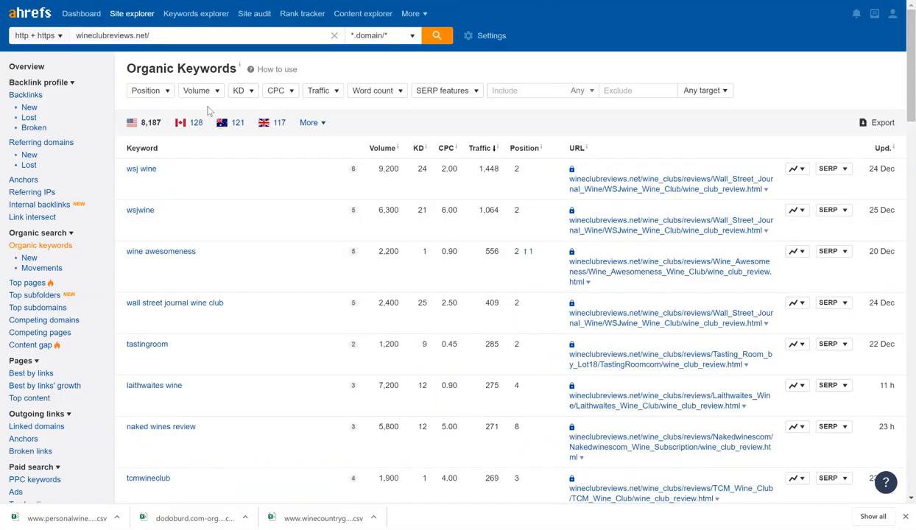
- Filter the wineclubreviews.net keywords by "best wine" and export the list as a quick CSV for Microsoft Excel (UTF-16)
click(530, 91)
text(best wine)
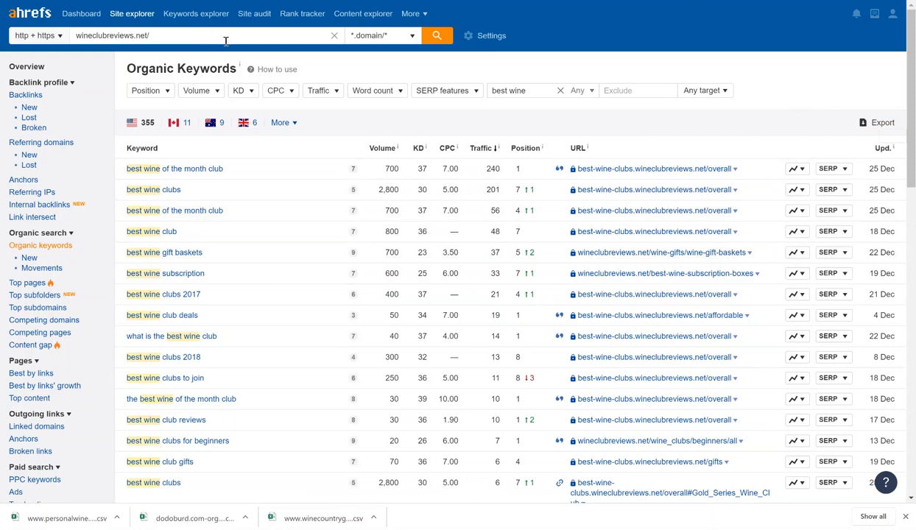
click(884, 122)
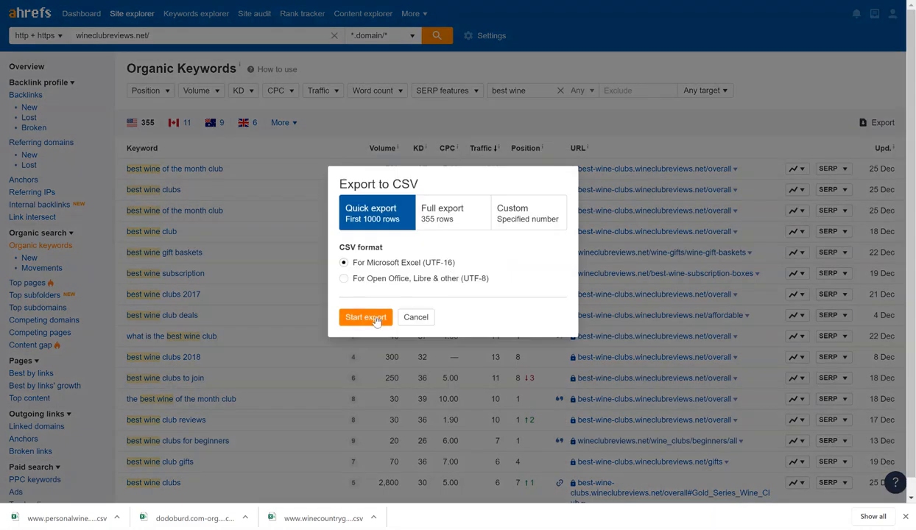
click(374, 319)
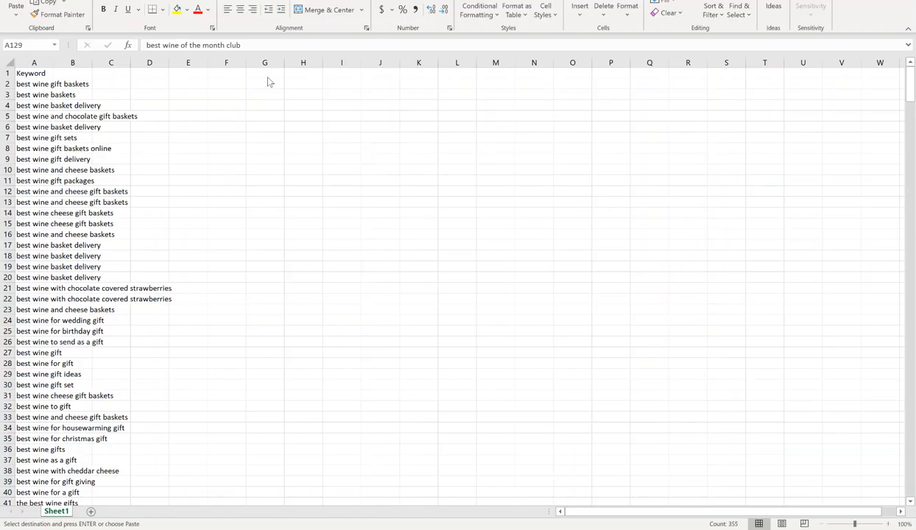
- Bold the Keyword header in the combined keyword sheet and remove duplicate values from the Keyword column, treating the first row as a header
click(27, 74)
key(ctrl+b)
key(ctrl+shift+Down)
drag(190, 0, 236, 21)
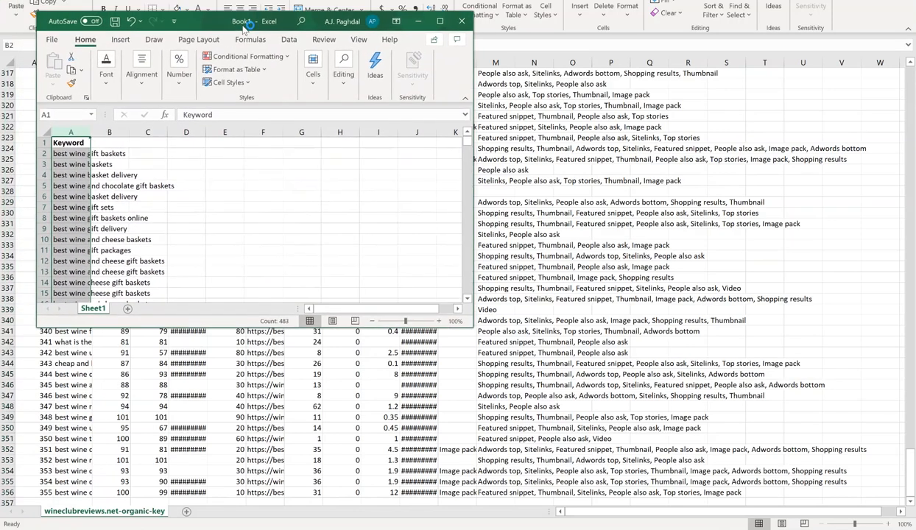
click(291, 40)
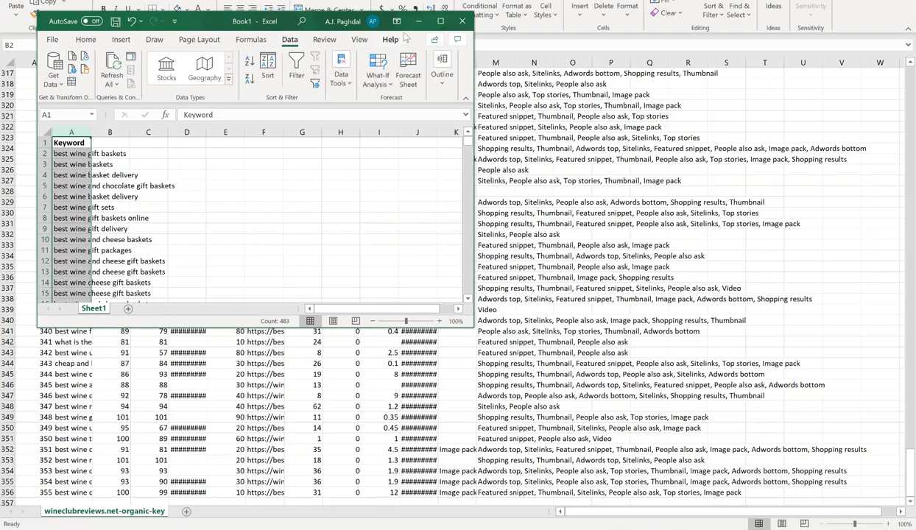
click(440, 21)
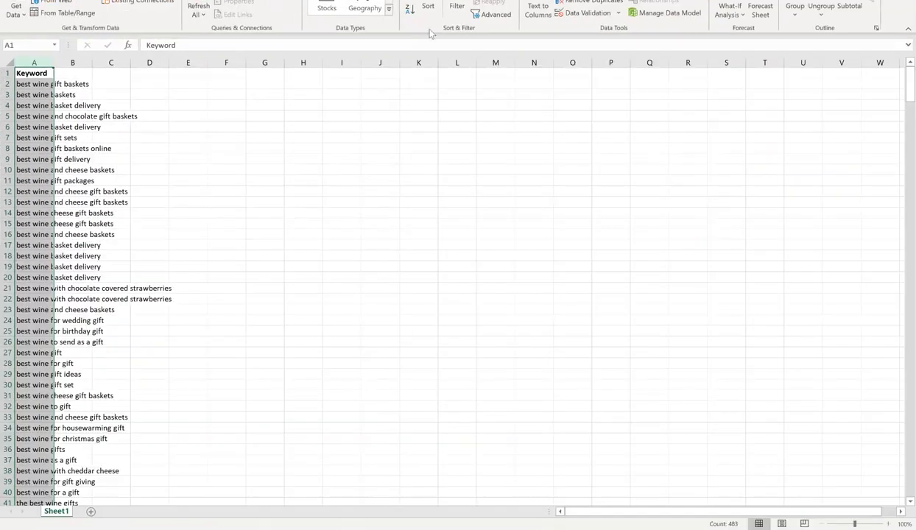
click(589, 2)
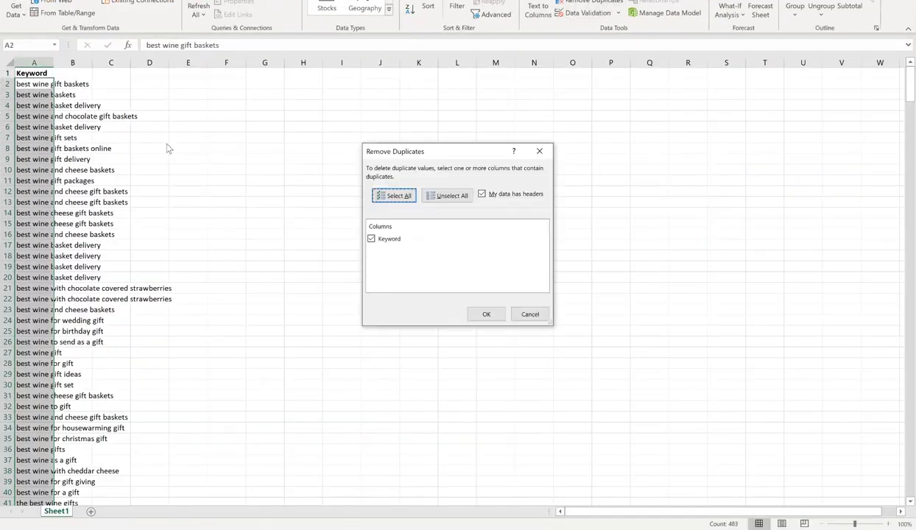
click(486, 312)
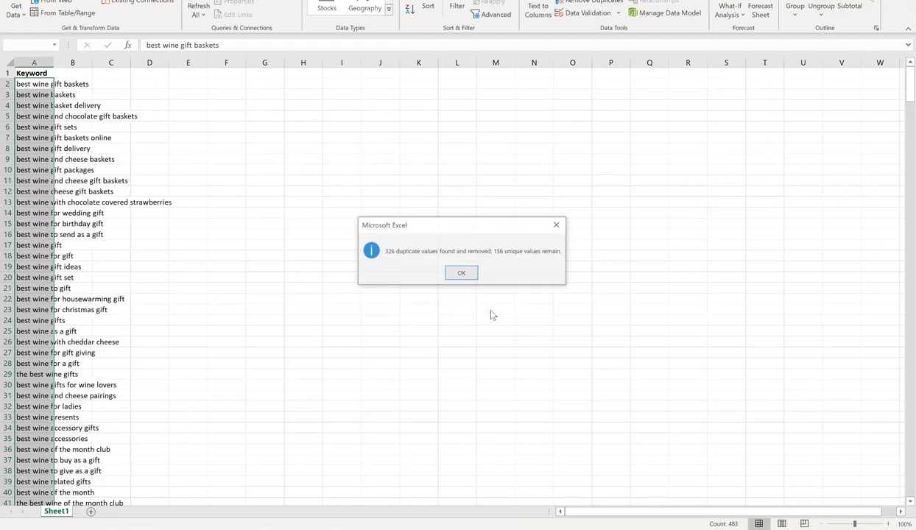
click(462, 274)
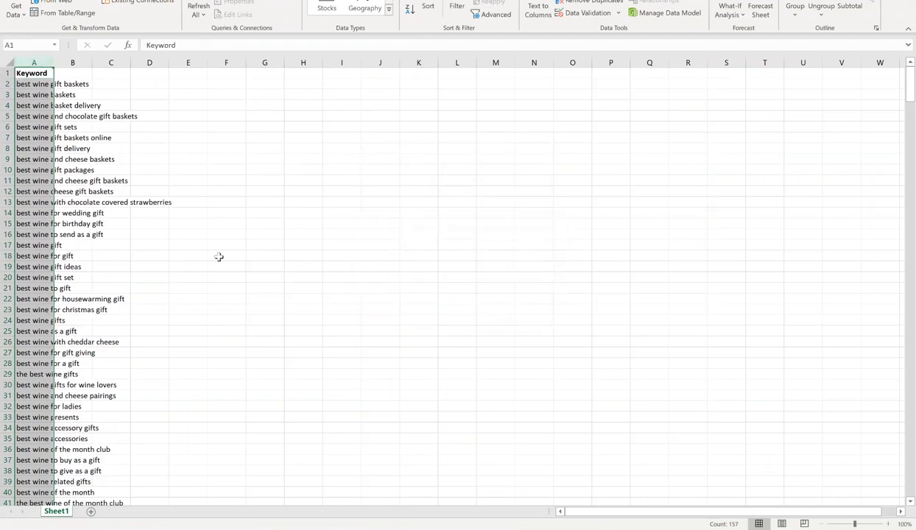
- Review the deduplicated keyword list from its first keyword down to the last row
click(65, 170)
click(29, 92)
click(30, 84)
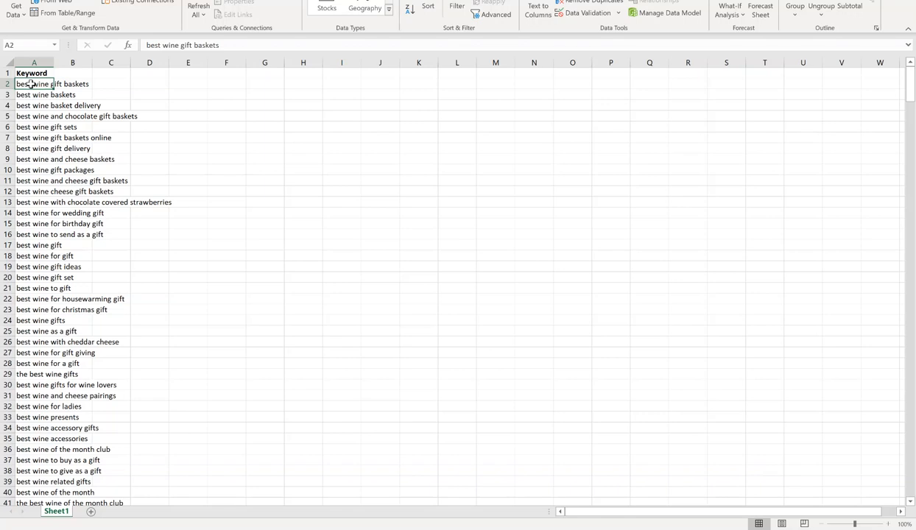
key(ctrl+shift+Down)
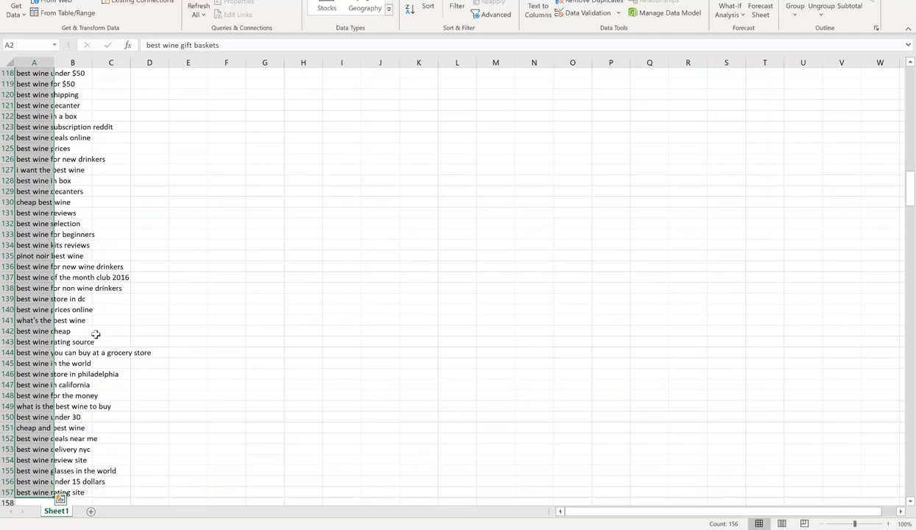
click(223, 333)
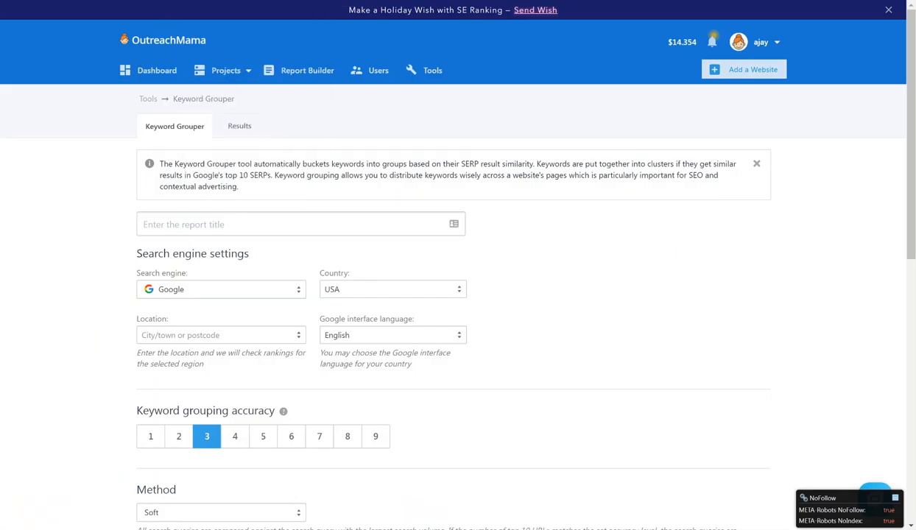
- Title the new Keyword Grouper report "Best Wine" and go to the search queries entry area
mouse_move(434, 73)
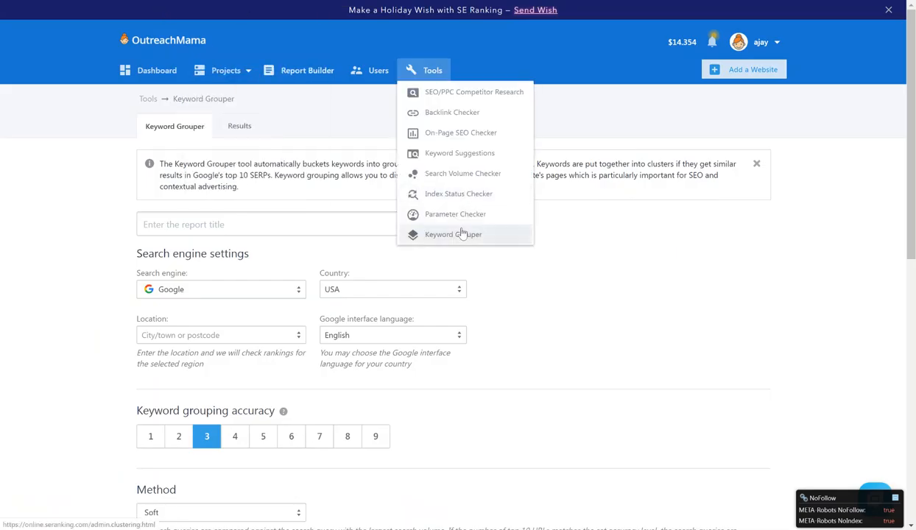
click(280, 222)
key(Escape)
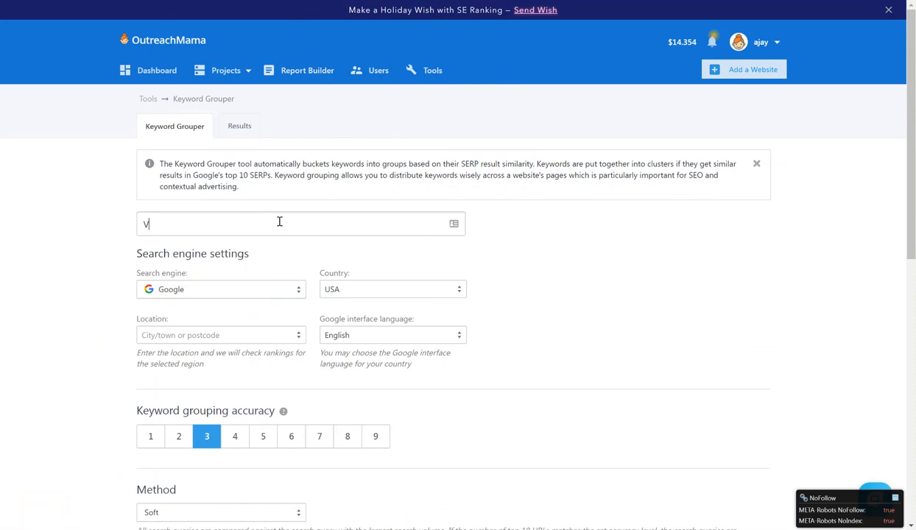
text(Best Wine)
scroll(97, 406, down, 2)
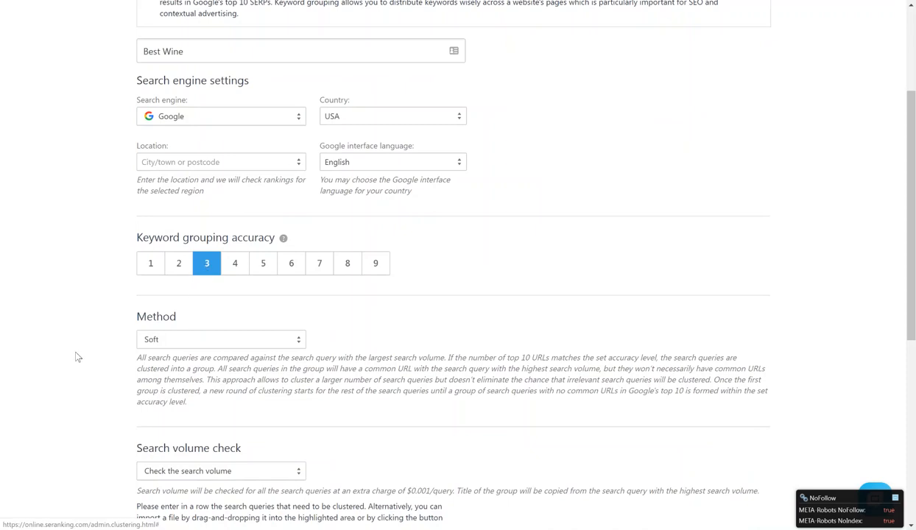
scroll(76, 358, down, 3)
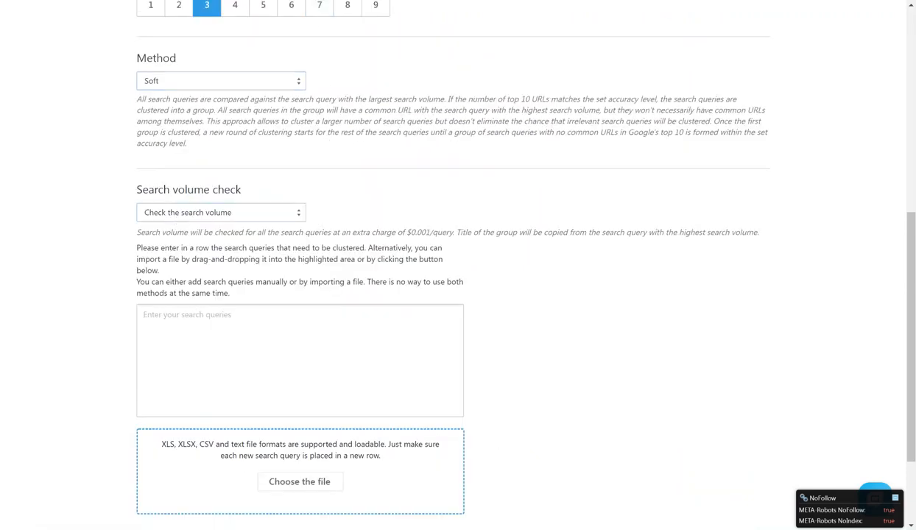
- Switch to the Excel keyword workbook and copy every keyword from A2 to the end of the list, excluding the header
mouse_move(309, 6)
click(271, 23)
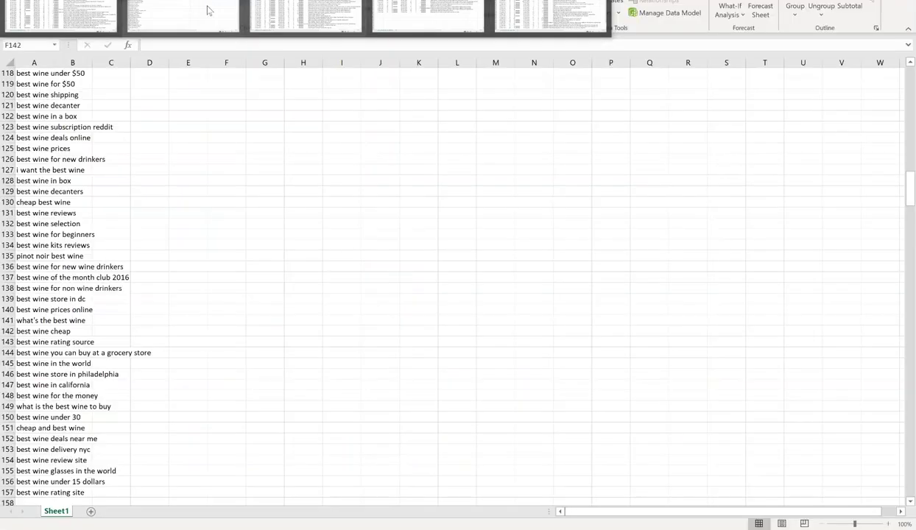
scroll(64, 91, up, 20)
scroll(64, 91, up, 3)
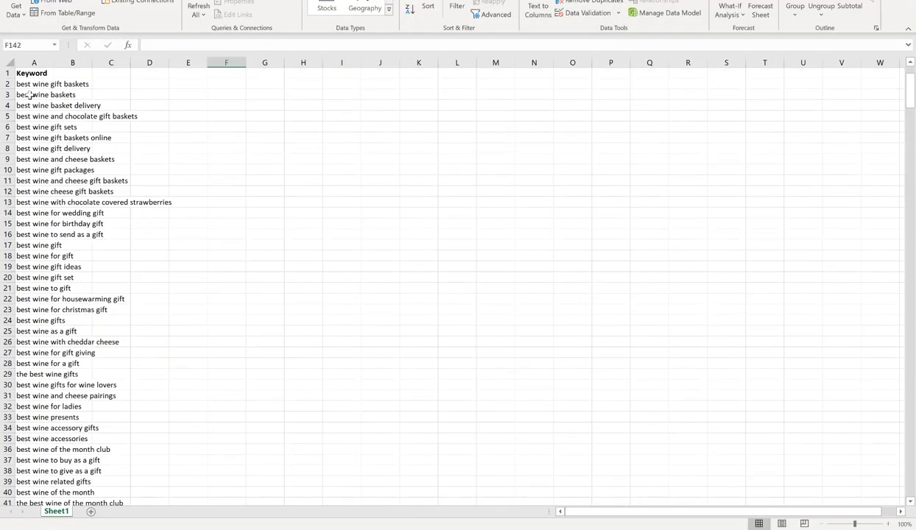
click(26, 84)
key(ctrl+shift+Down)
key(ctrl+c)
- Switch back to the SE Ranking Keyword Grouper, paste the copied keywords as the search queries and start the grouping
key(alt+Tab)
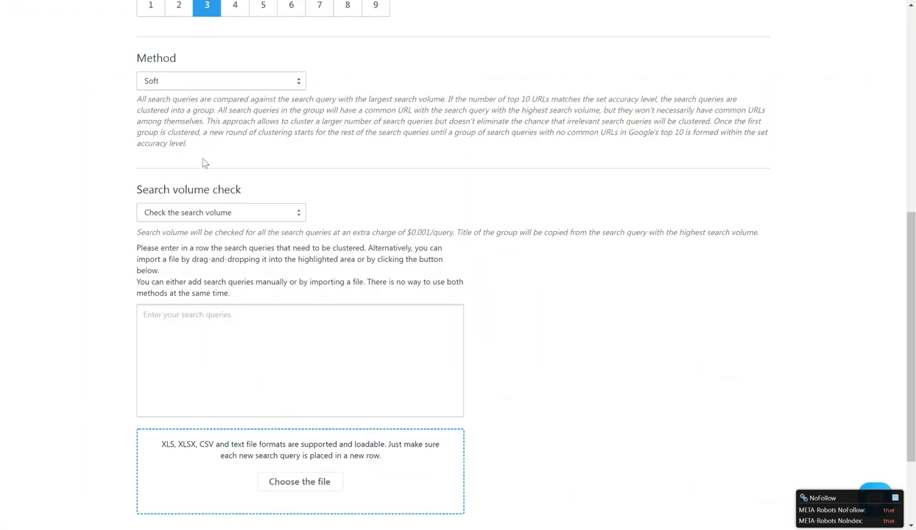
click(253, 361)
key(ctrl+v)
scroll(131, 352, down, 1)
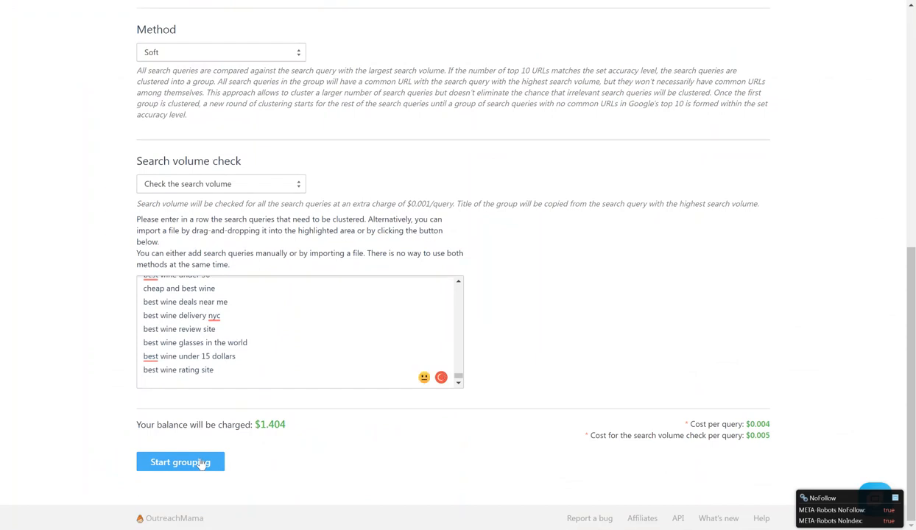
click(201, 464)
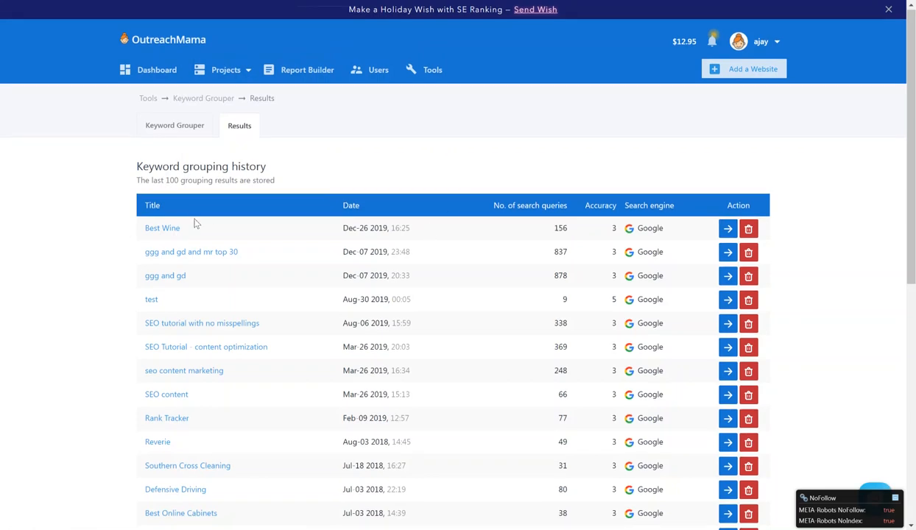
- Open the "Best Wine" grouping results and examine the keyword groups with their search volumes and keyword counts
click(725, 230)
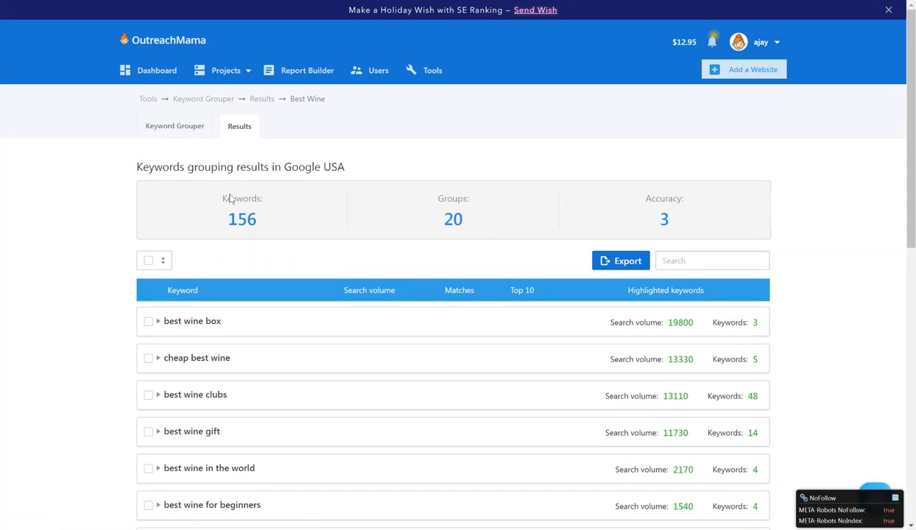
scroll(40, 275, down, 1)
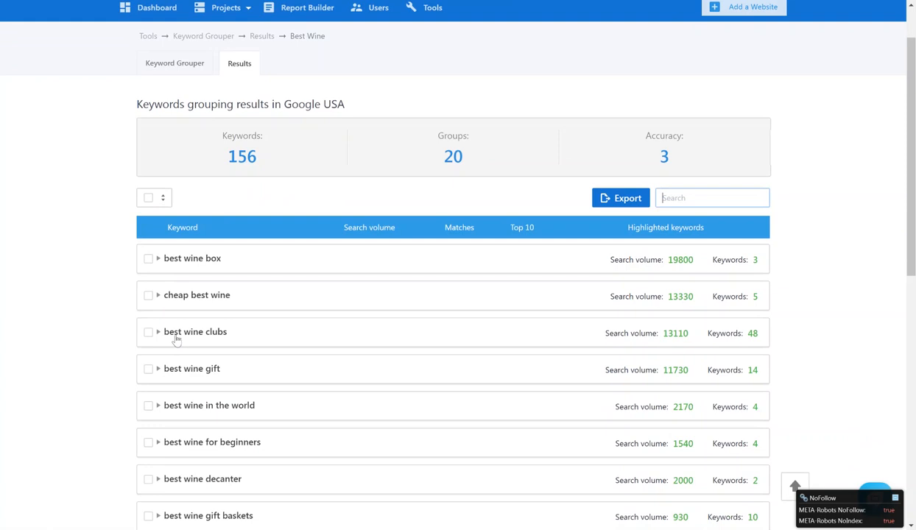
scroll(179, 375, down, 1)
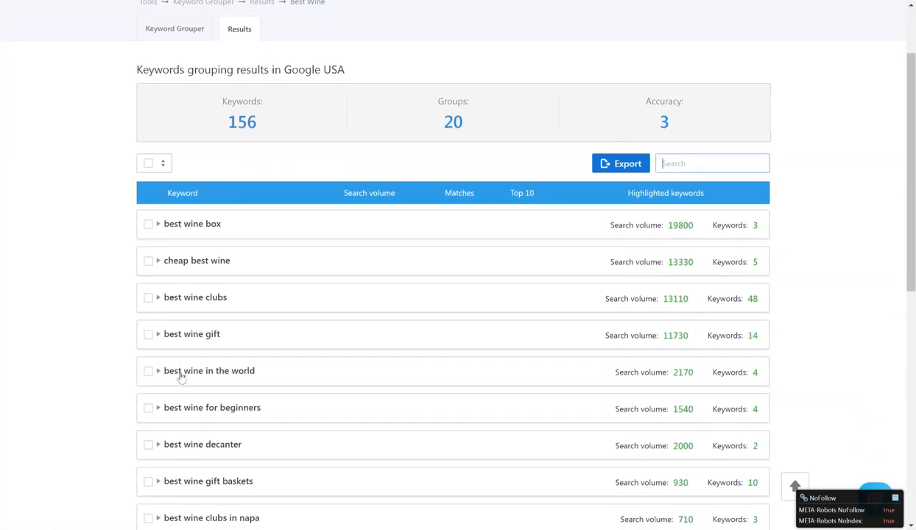
- Examine the remaining "Best Wine" keyword groups down to the end of the results list
scroll(116, 393, down, 2)
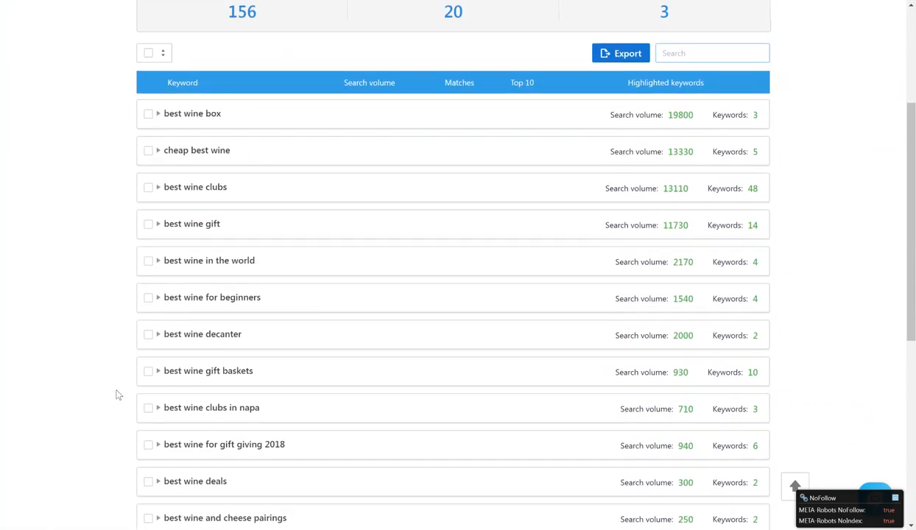
scroll(206, 416, down, 1)
scroll(207, 416, down, 2)
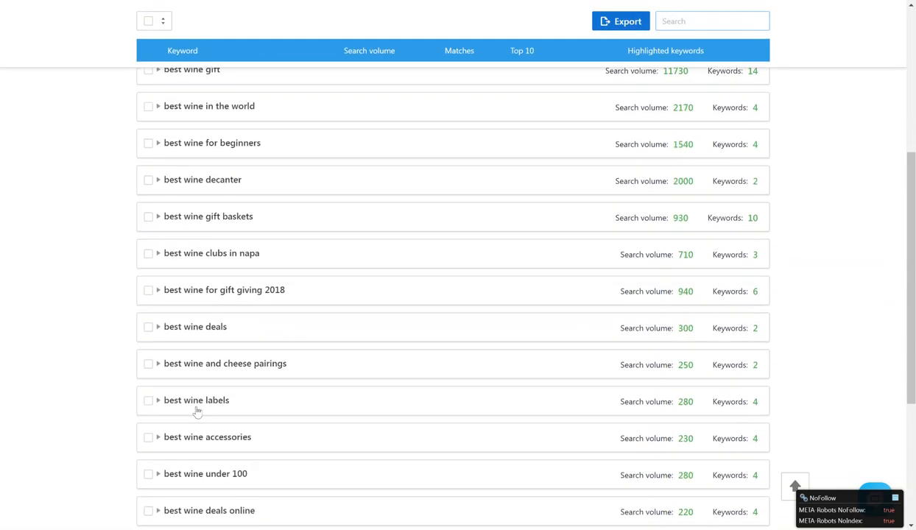
scroll(210, 446, down, 1)
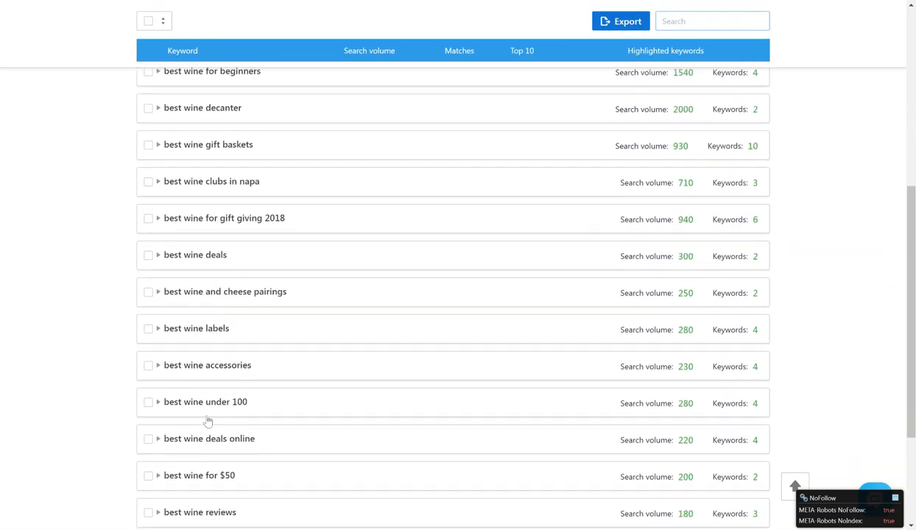
scroll(210, 485, down, 2)
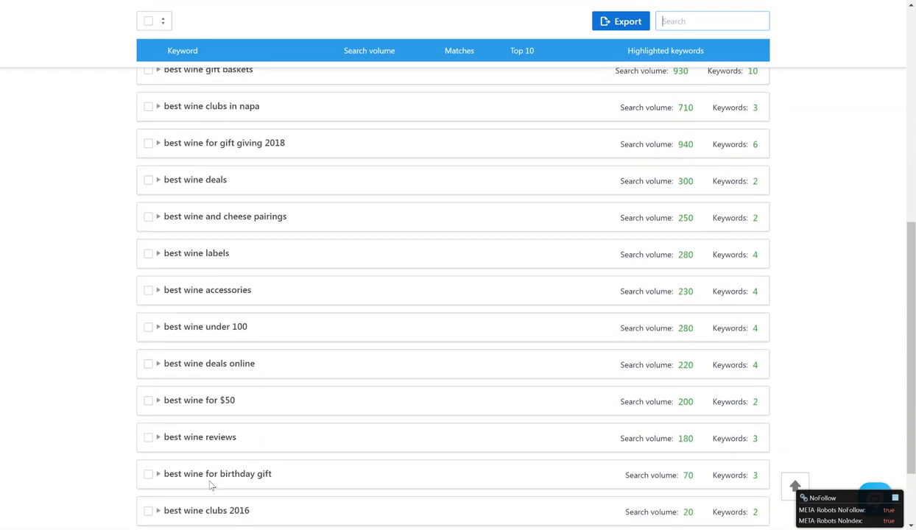
scroll(210, 485, down, 1)
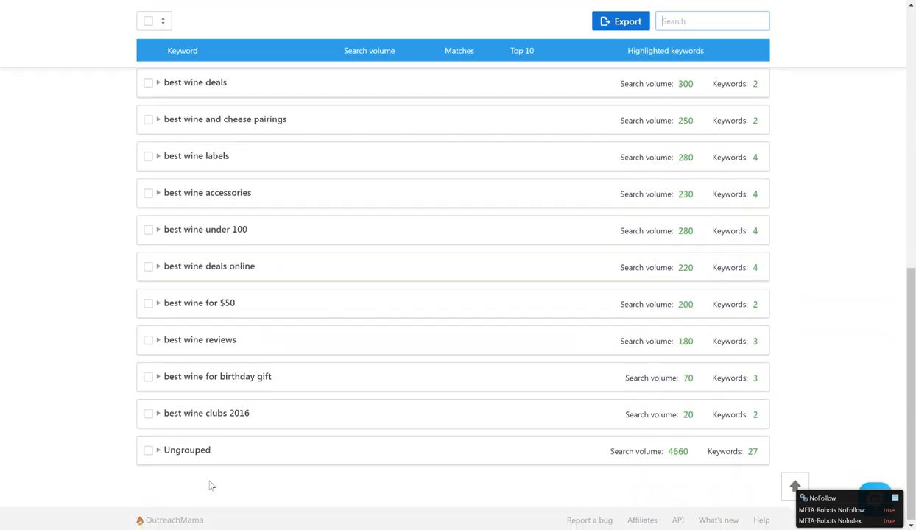
- Expand the Ungrouped group and examine its keywords, then return to the highest-volume groups
click(158, 452)
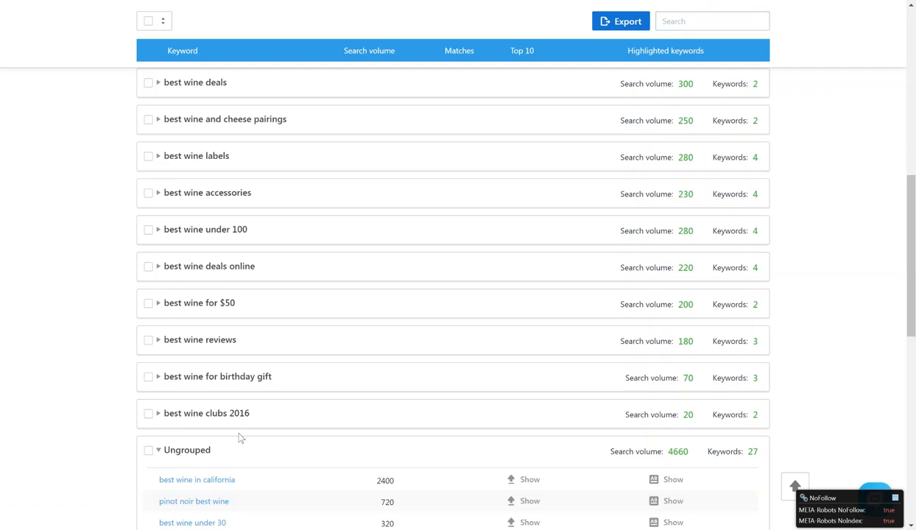
scroll(239, 436, down, 3)
scroll(237, 436, down, 1)
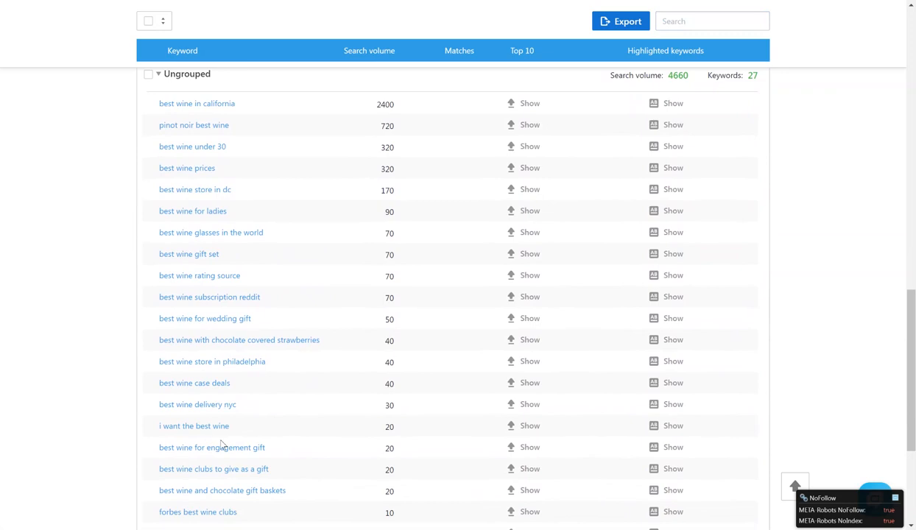
scroll(215, 434, down, 2)
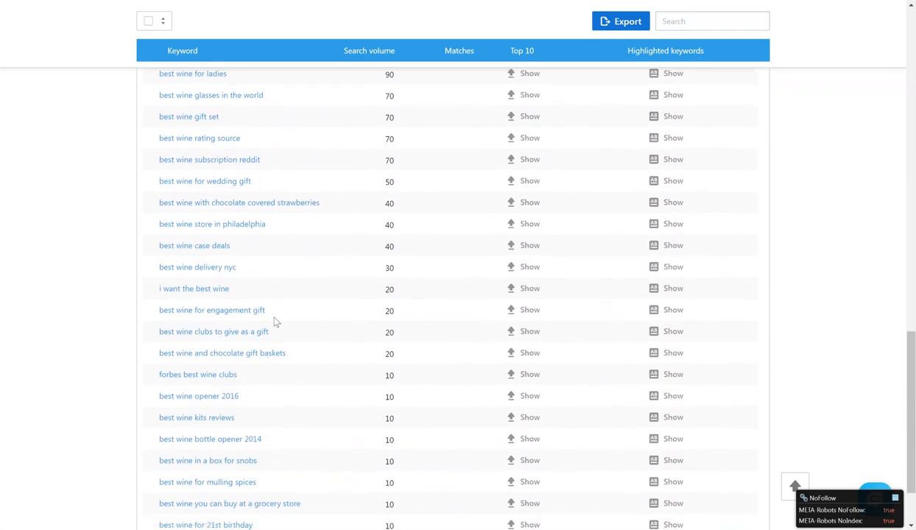
scroll(276, 321, up, 6)
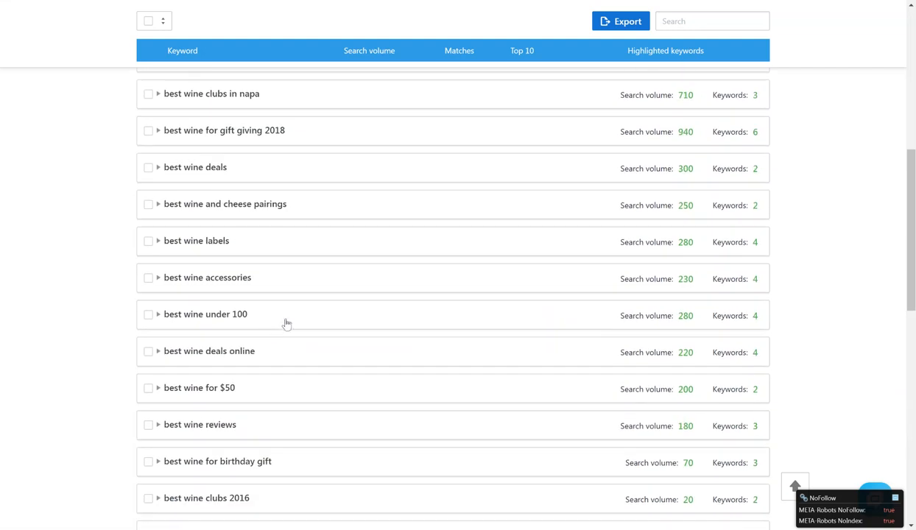
scroll(532, 278, up, 2)
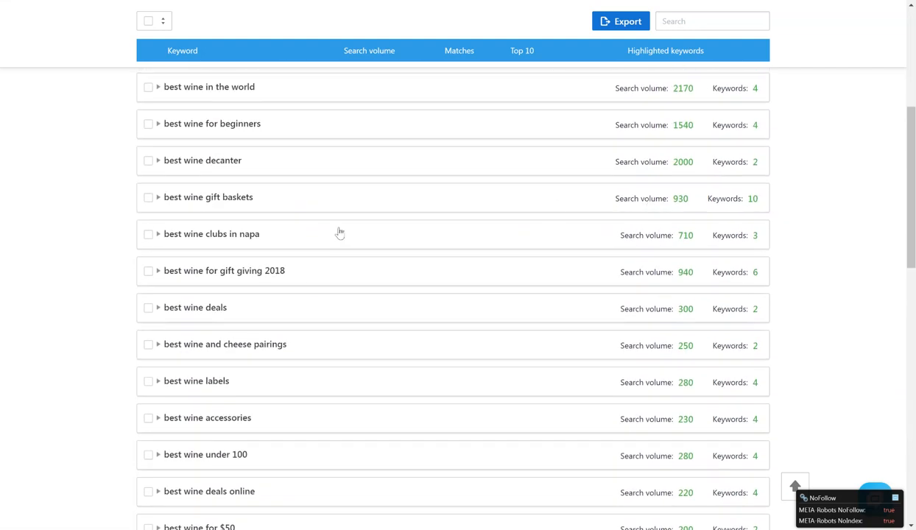
scroll(339, 233, up, 2)
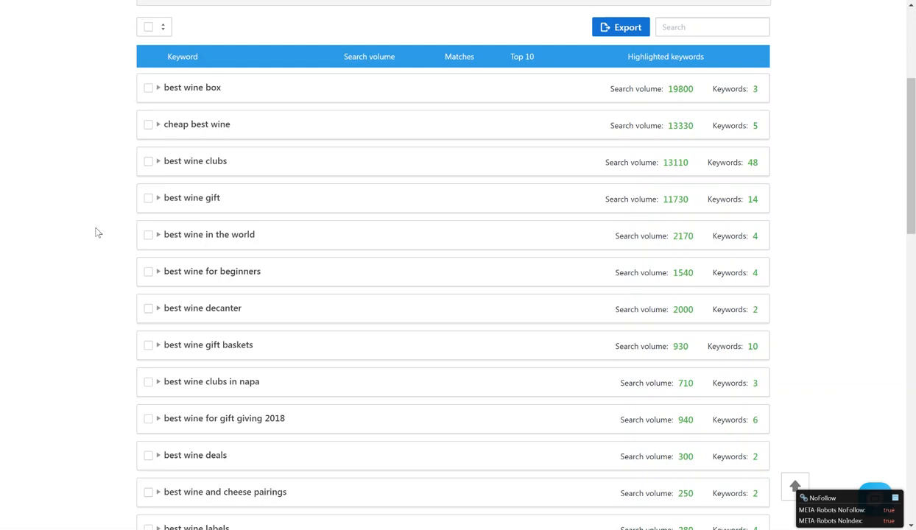
scroll(96, 233, up, 1)
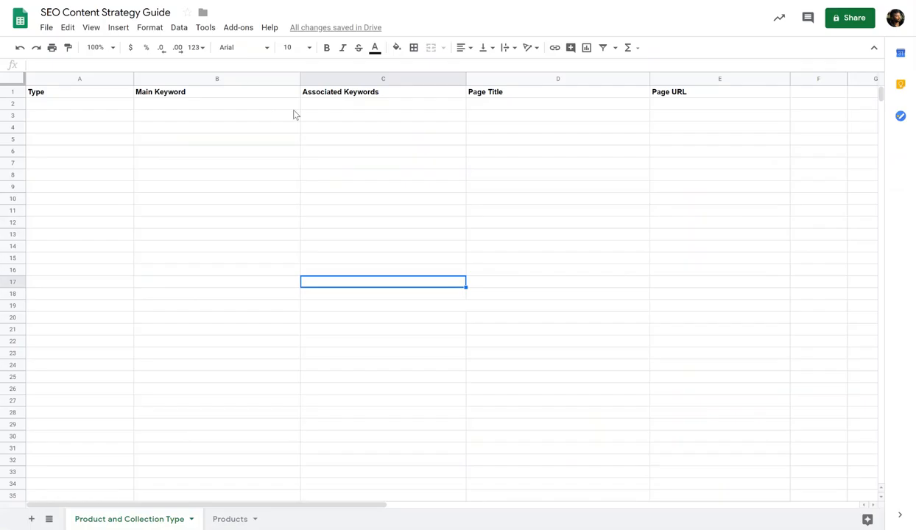
- Switch to the SEO Content Strategy Guide spreadsheet in Google Sheets and select cell B2 under Main Keyword
click(291, 107)
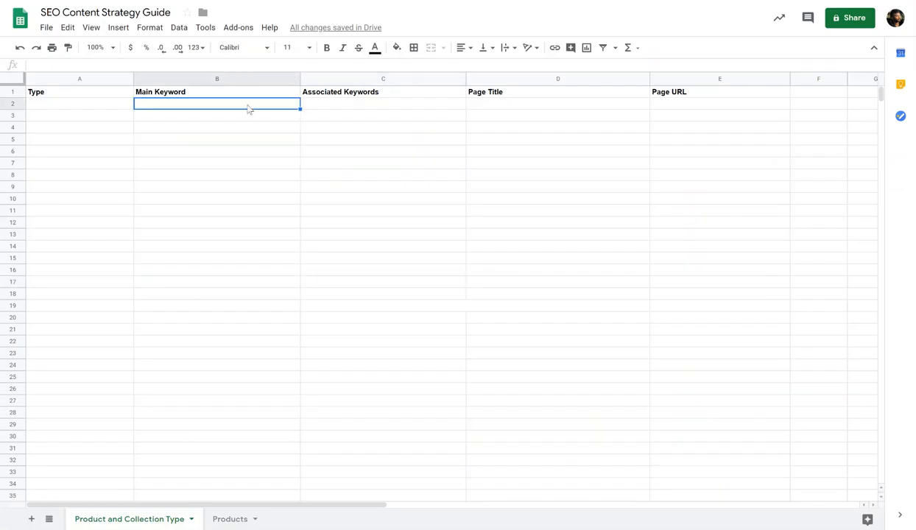
click(130, 142)
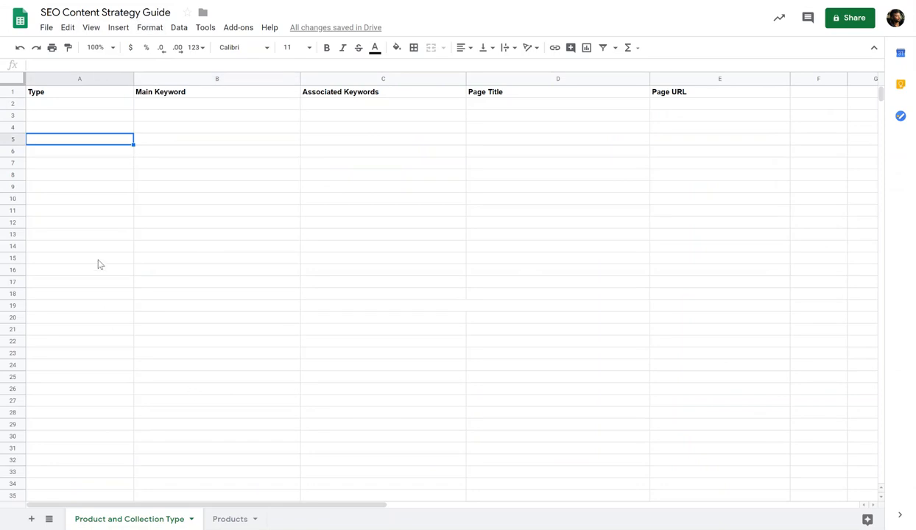
click(70, 107)
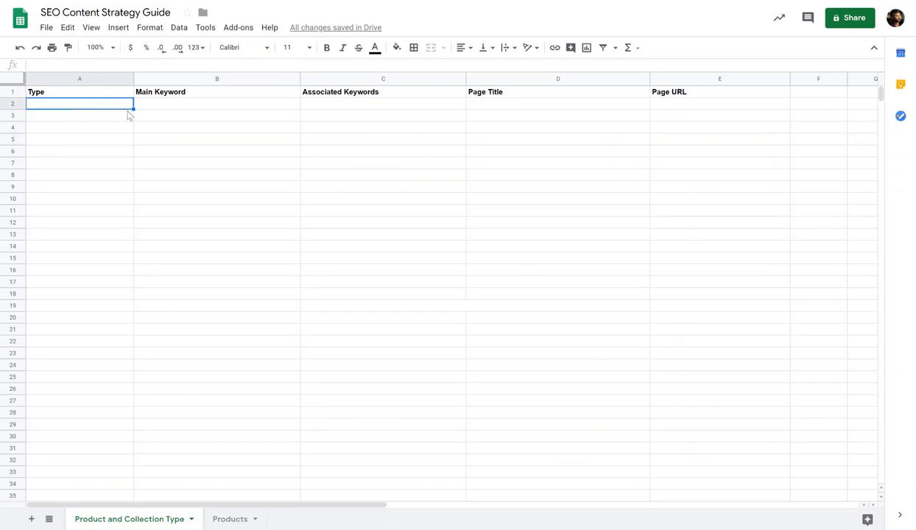
click(155, 107)
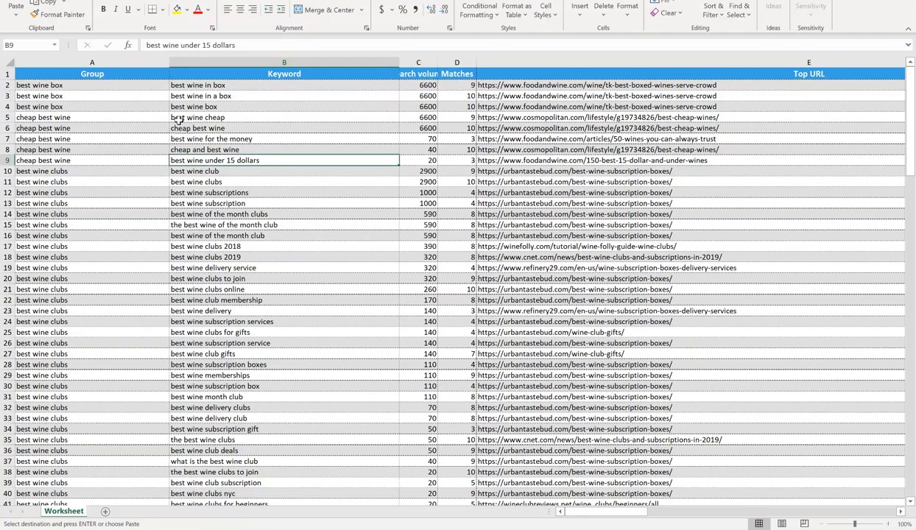
- Switch to the exported keyword grouping workbook in Excel, add a new sheet and copy the whole Worksheet table into it
click(93, 79)
drag(84, 86, 84, 98)
click(85, 106)
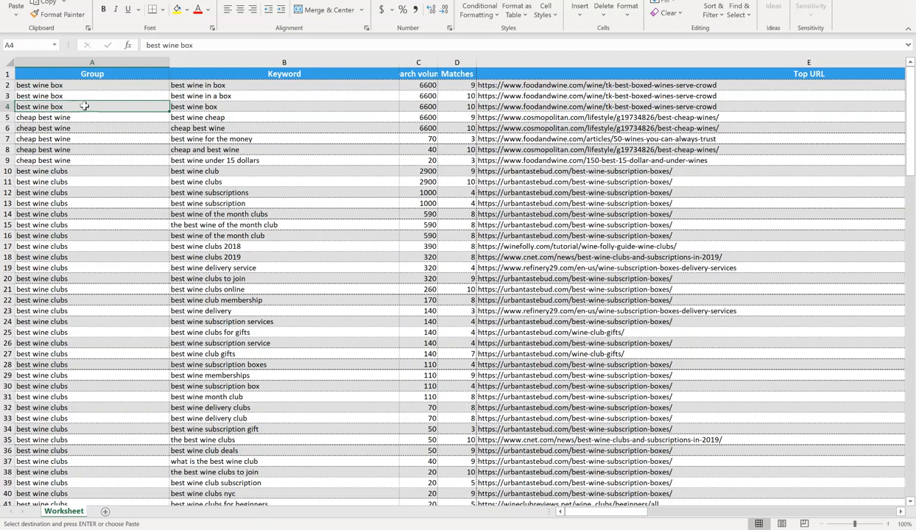
click(85, 116)
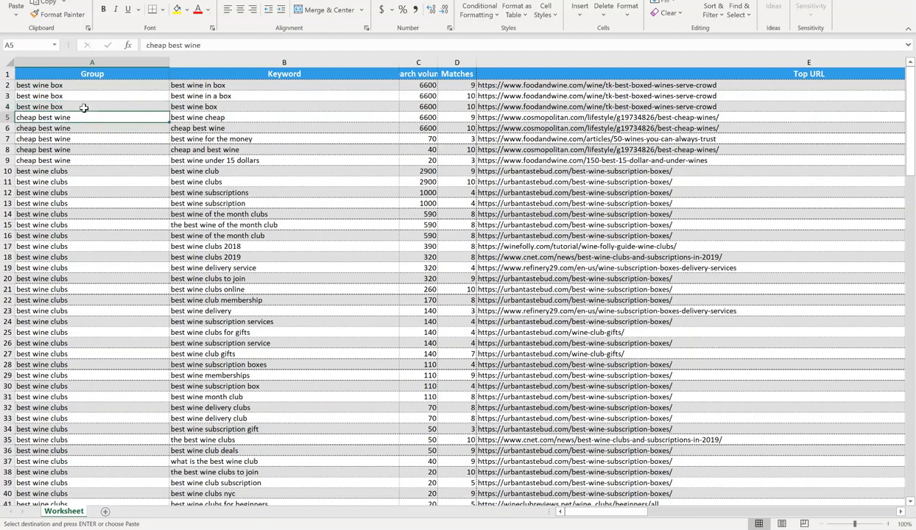
click(105, 512)
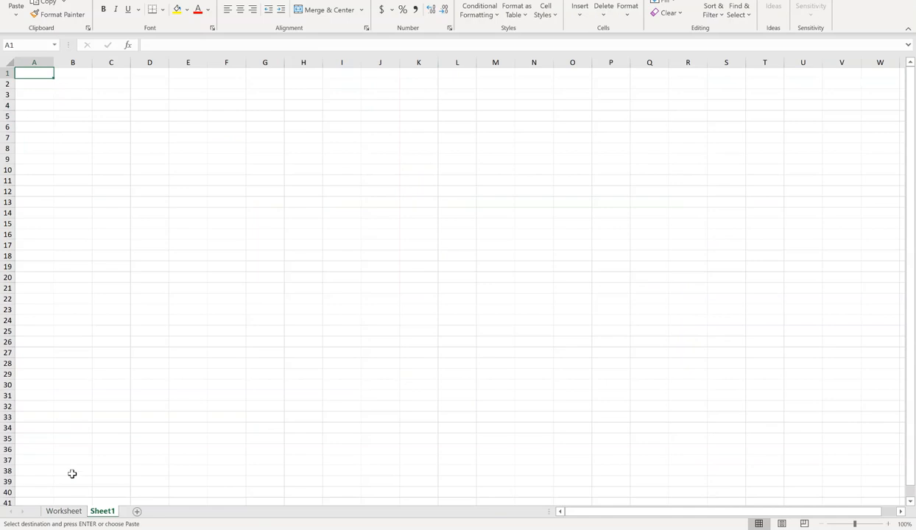
click(73, 514)
click(108, 378)
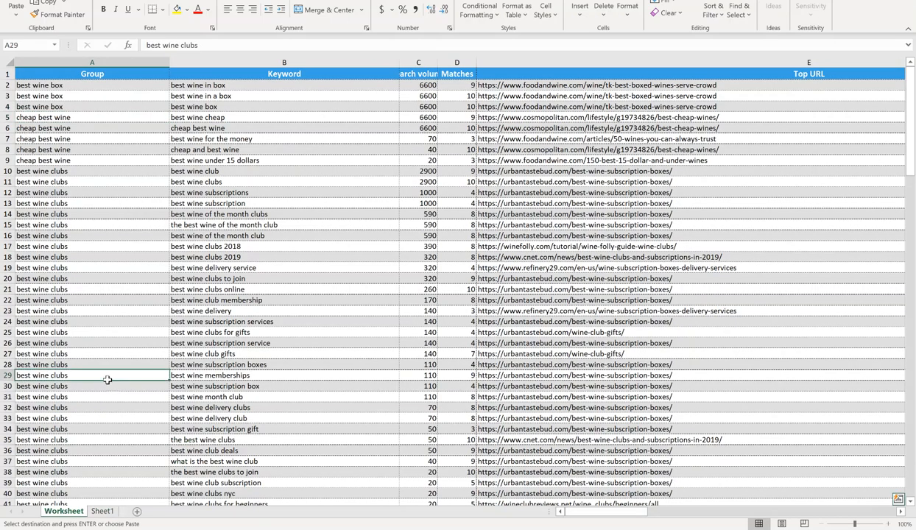
key(ctrl+a)
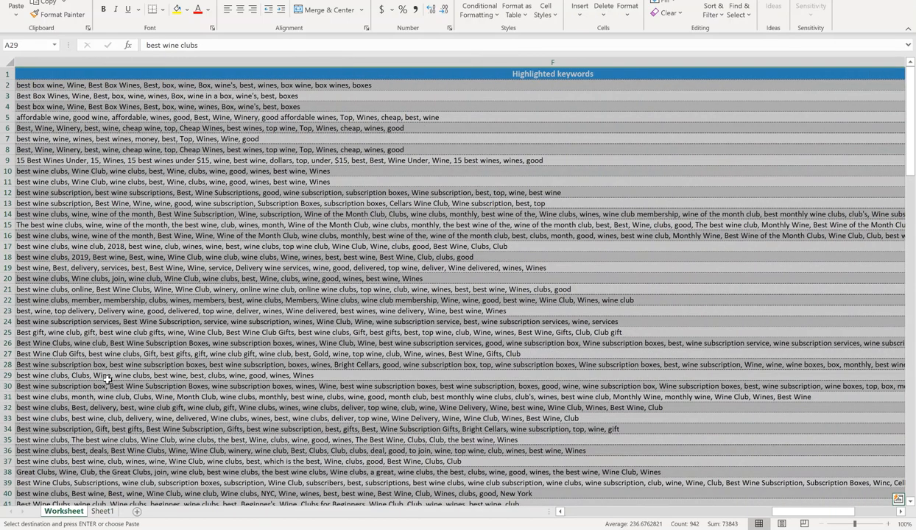
click(101, 512)
key(ctrl+v)
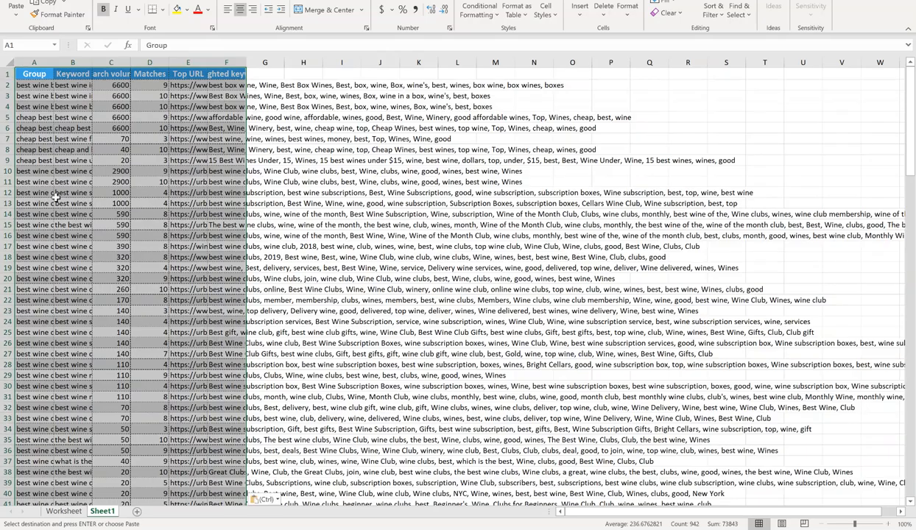
- Remove duplicate rows from the copied table with the selection expanded, comparing only the Group column
click(29, 62)
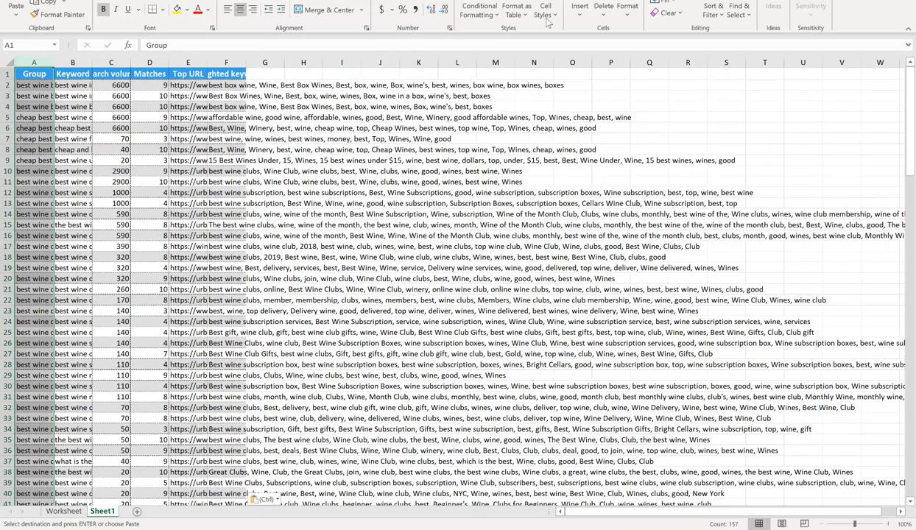
click(206, 0)
click(585, 1)
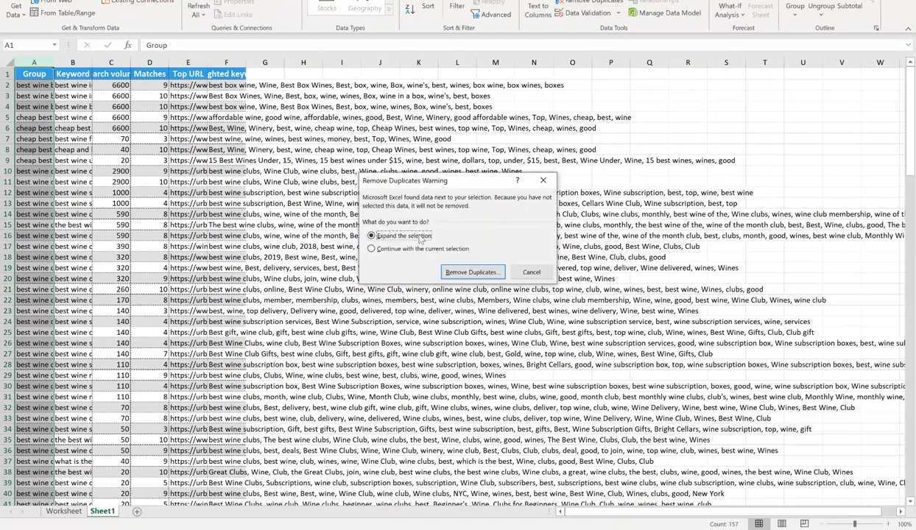
click(466, 273)
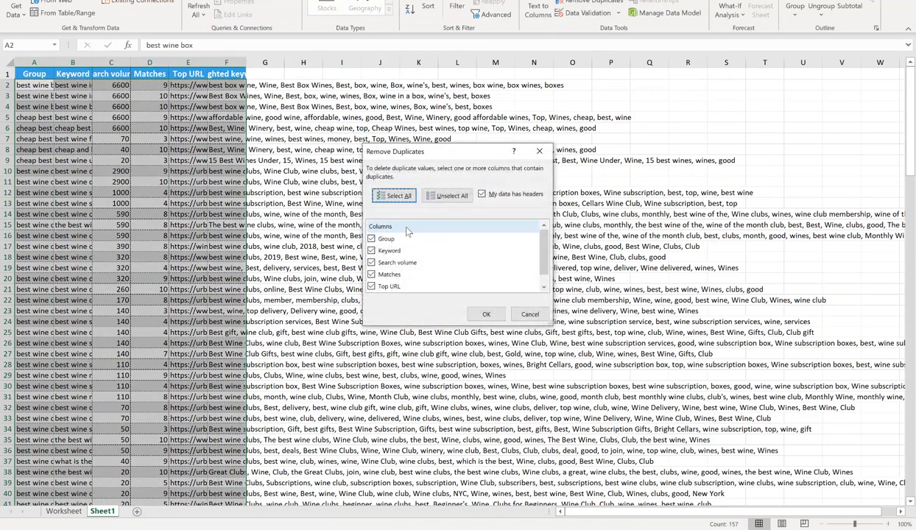
click(450, 196)
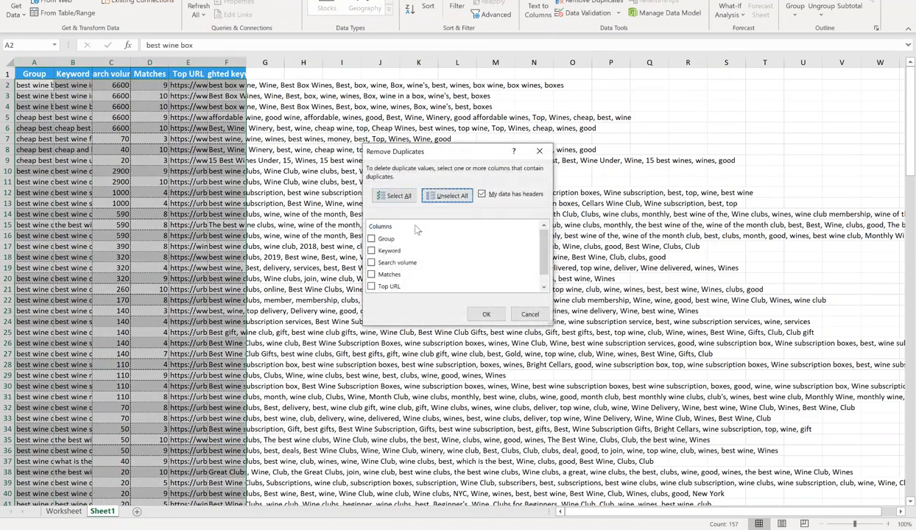
click(372, 240)
click(482, 314)
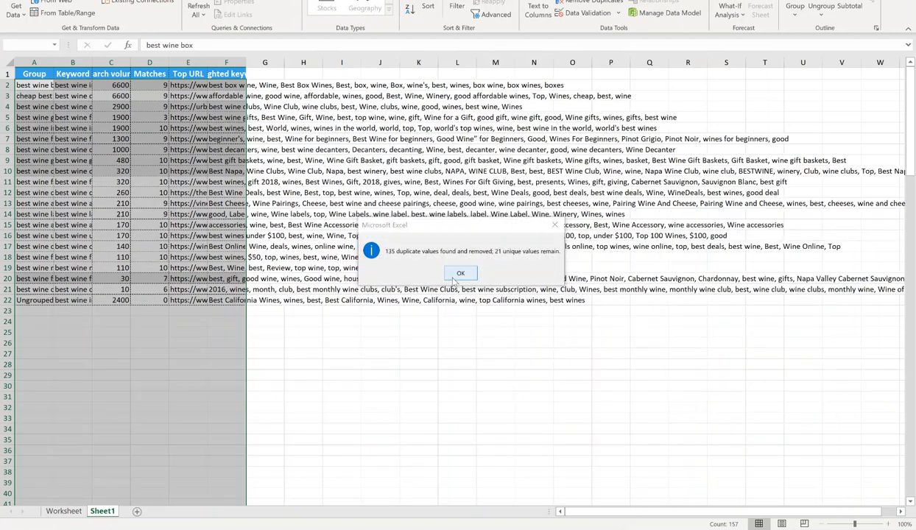
click(460, 274)
- Copy the unique group names in A2:A21, leaving out Ungrouped, and switch back to the SEO Content Strategy Guide spreadsheet
drag(42, 87, 49, 288)
key(ctrl+c)
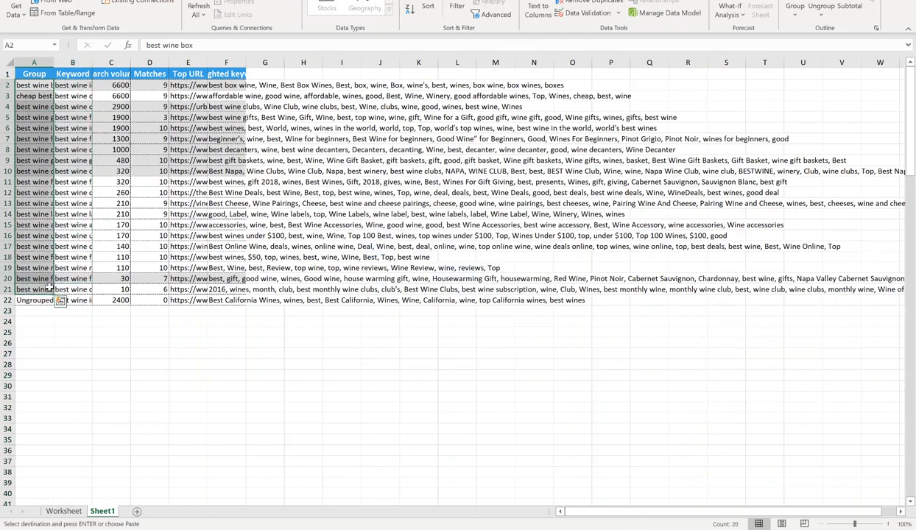
key(alt+Tab)
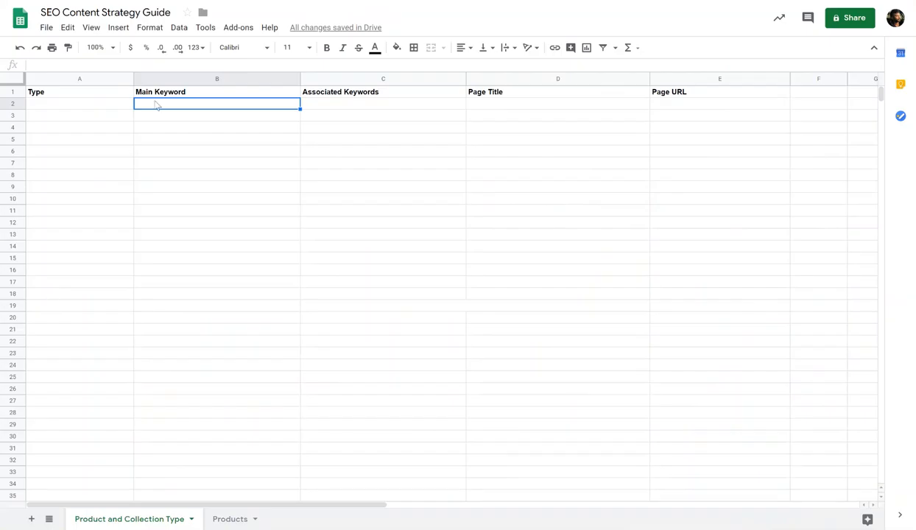
key(ctrl+v)
click(259, 209)
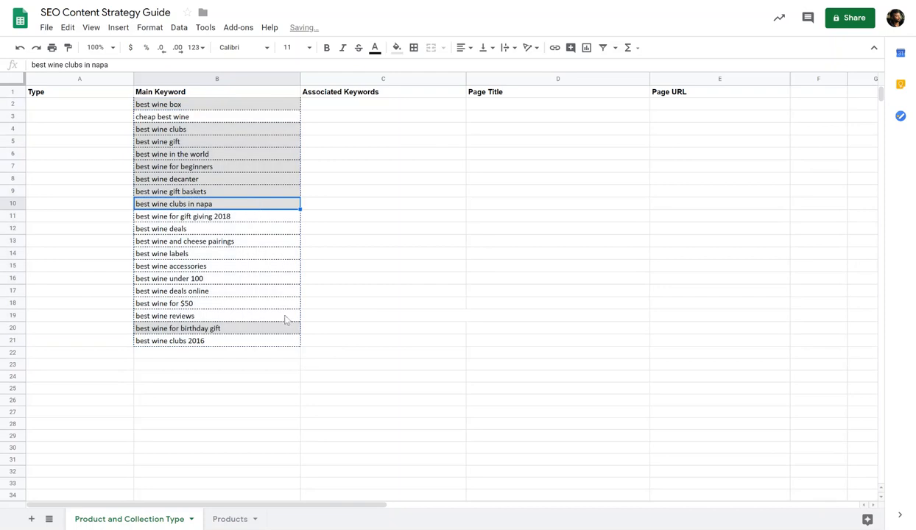
key(ctrl+z)
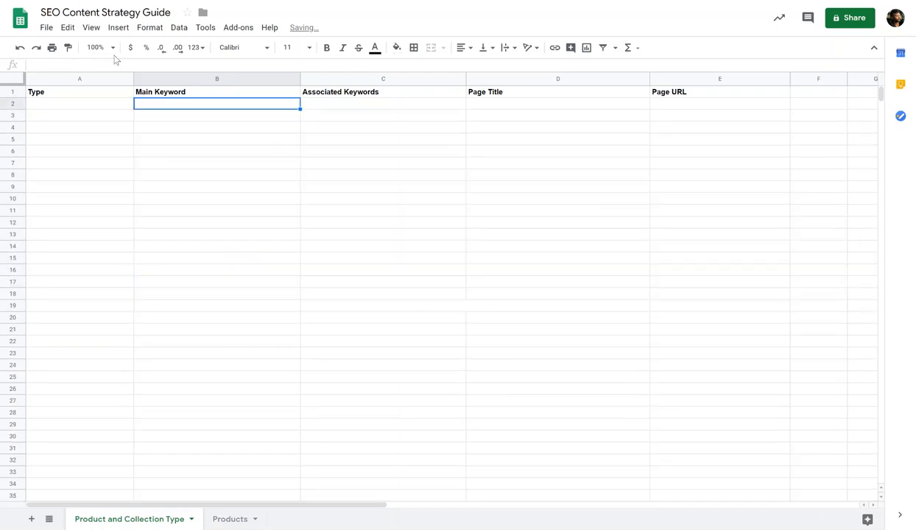
- Paste the copied group names as values only into the Main Keyword column, starting at B2
click(67, 27)
mouse_move(129, 150)
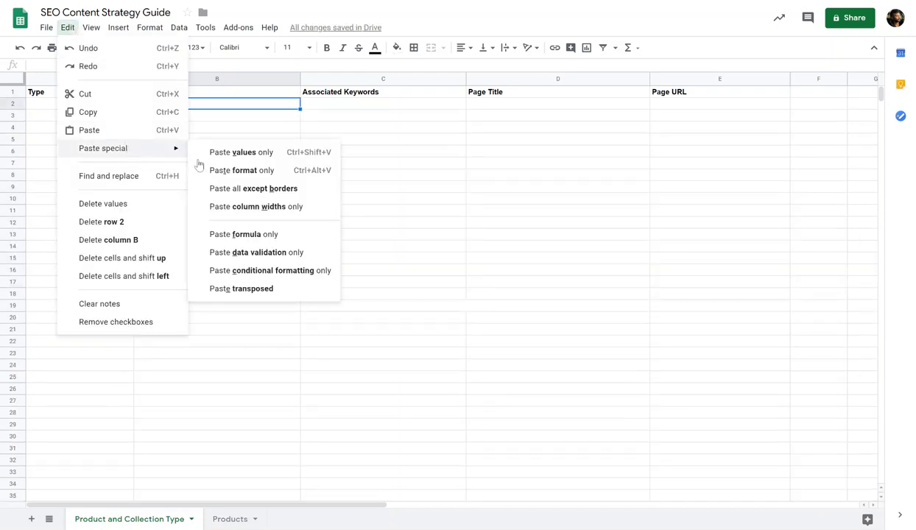
click(210, 152)
click(204, 170)
- Remove the year 2018 from the keyword in B11 so it reads "best wine for gift giving"
click(225, 216)
double_click(241, 220)
key(BackSpace)
key(BackSpace)
key(BackSpace)
key(BackSpace)
key(BackSpace)
key(Return)
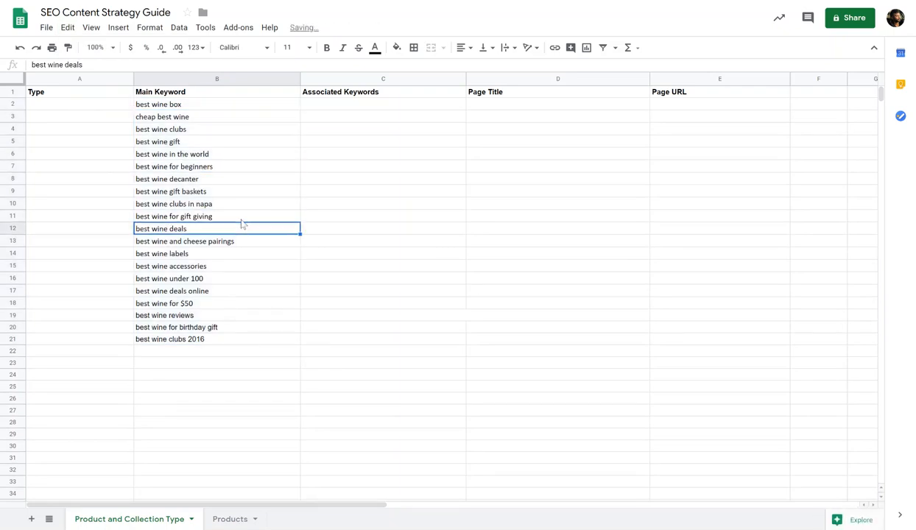
- Delete row 21 with the keyword "best wine clubs 2016" from the Main Keyword list
click(215, 302)
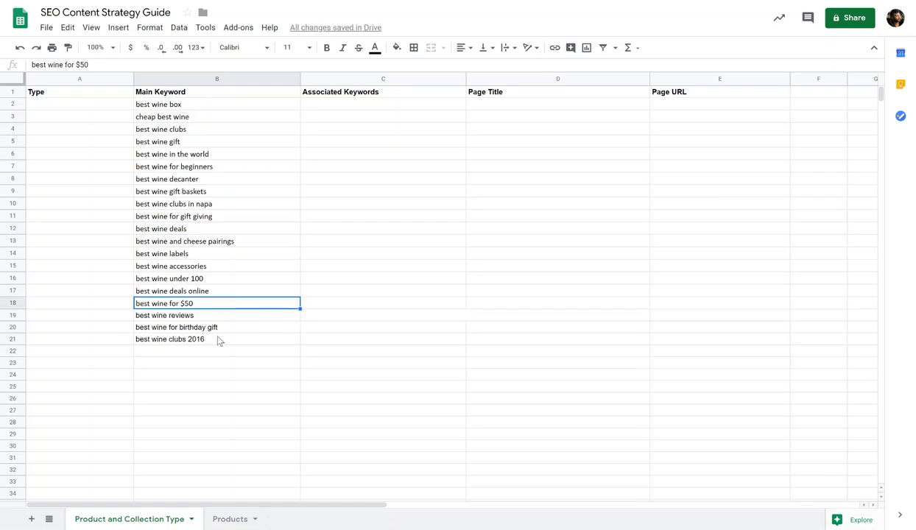
double_click(218, 339)
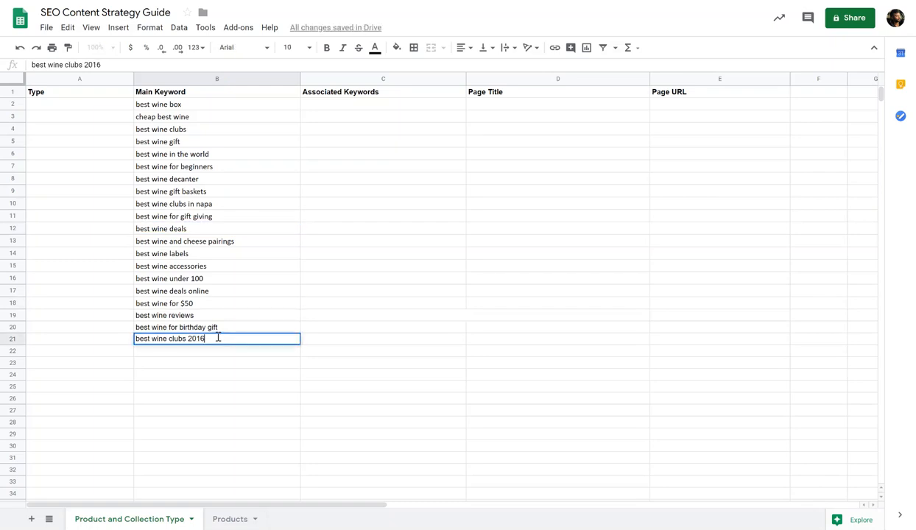
click(14, 338)
right_click(14, 338)
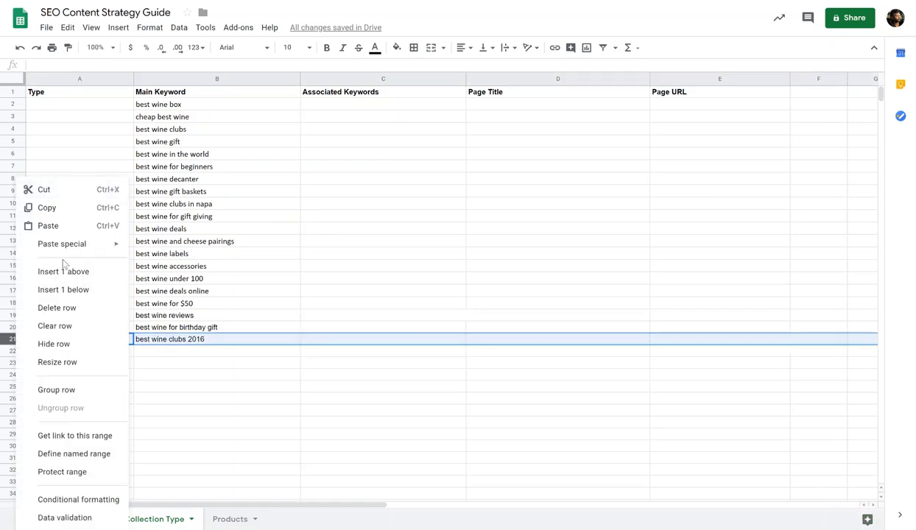
click(66, 308)
drag(223, 193, 223, 181)
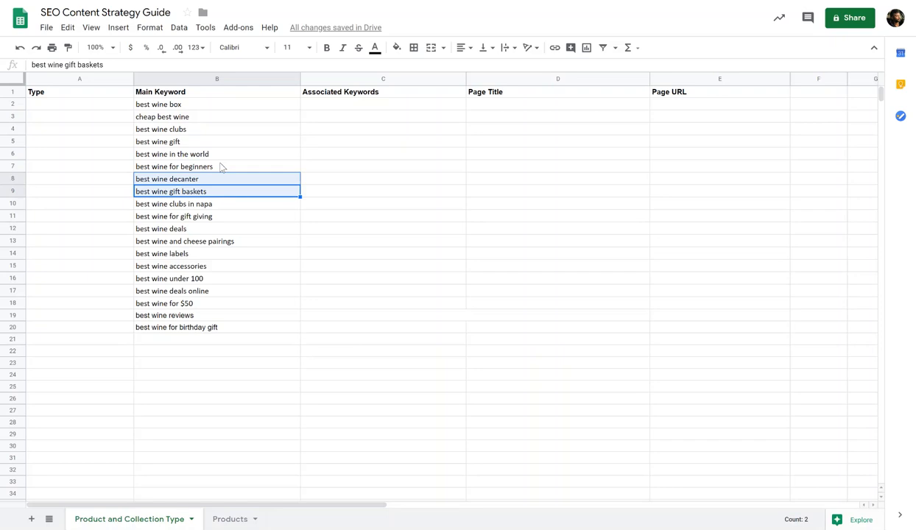
click(221, 167)
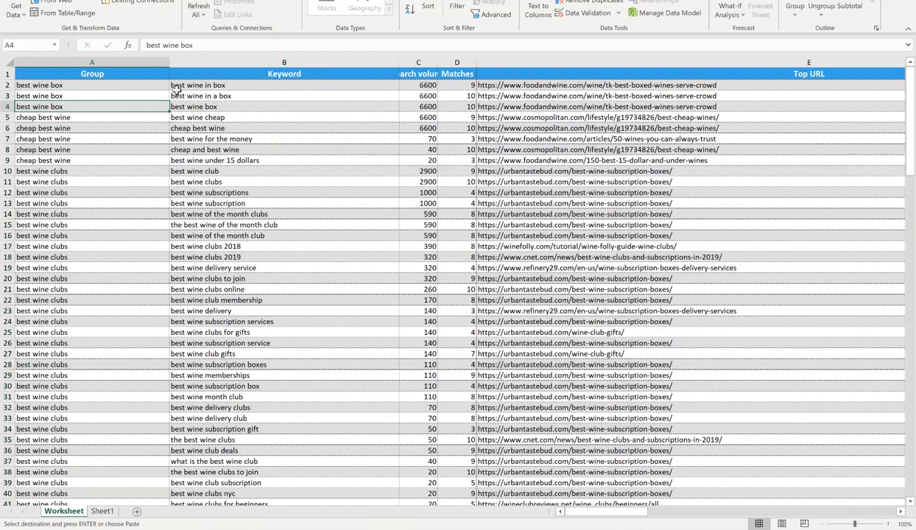
- Copy the three "best wine box" group keywords in B2:B4 of the Excel worksheet into the single Associated Keywords cell C2 of the strategy spreadsheet
click(177, 84)
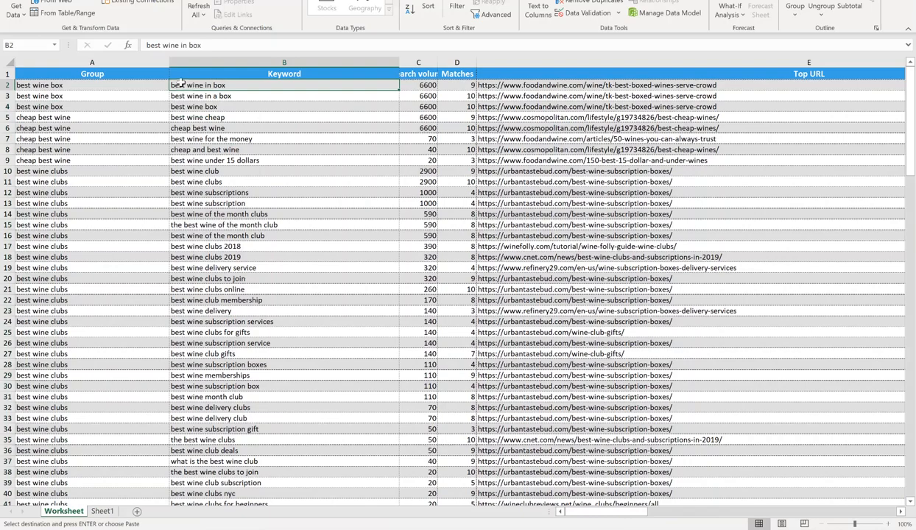
drag(180, 83, 394, 109)
key(ctrl+c)
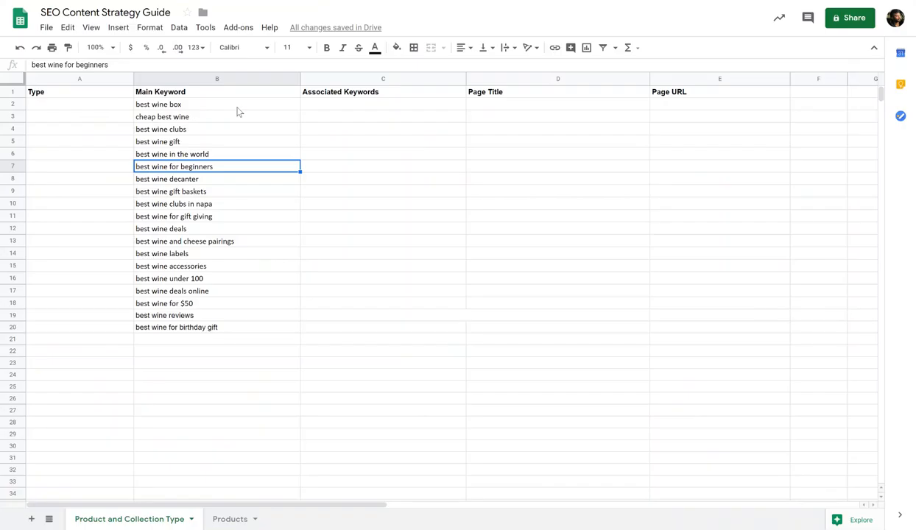
double_click(326, 104)
key(ctrl+v)
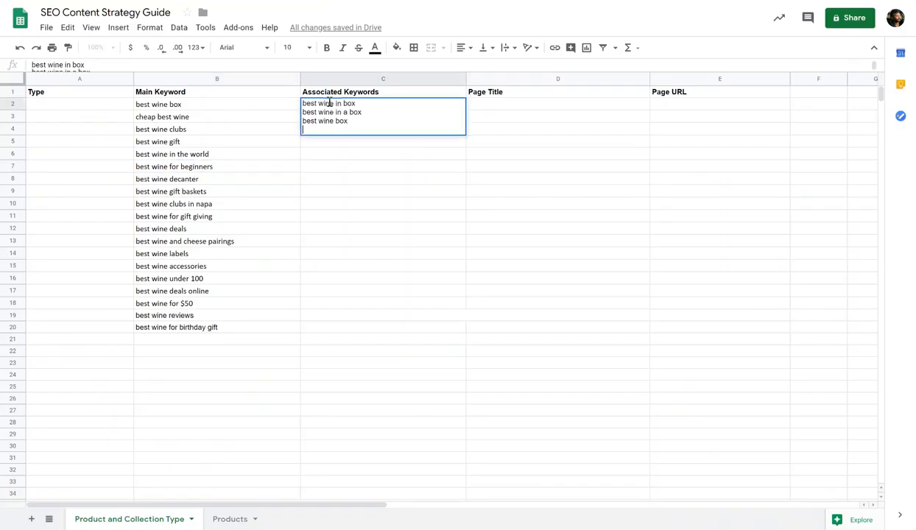
key(Return)
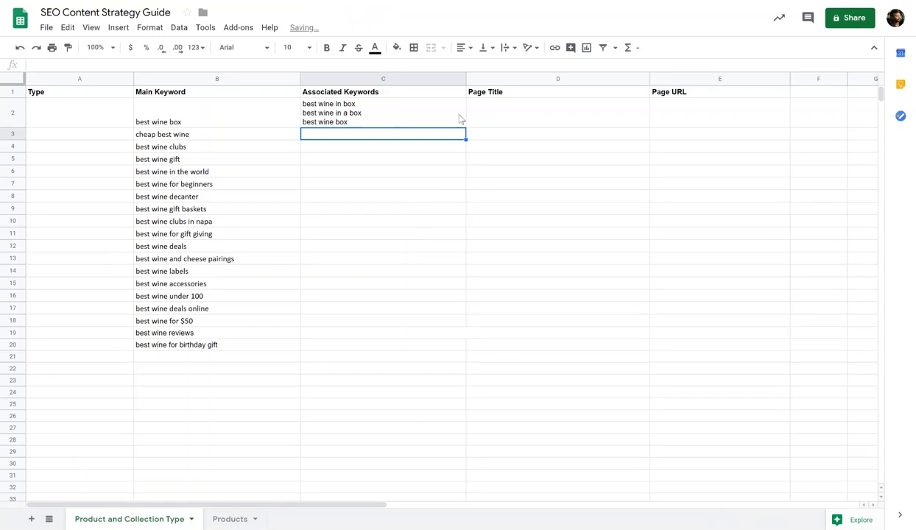
click(395, 113)
- Search Google for the main keyword "best wine box", examine the ranking pages' titles and domains, and return to the strategy spreadsheet
click(206, 114)
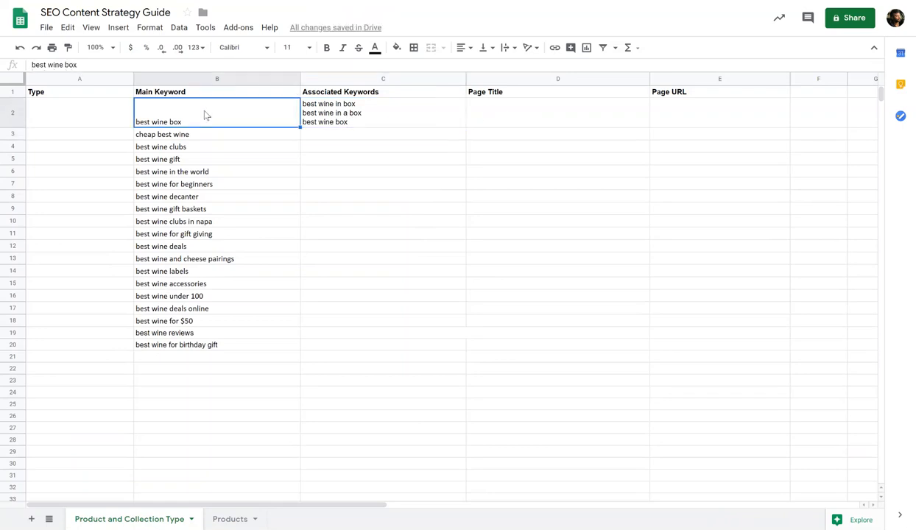
key(ctrl+c)
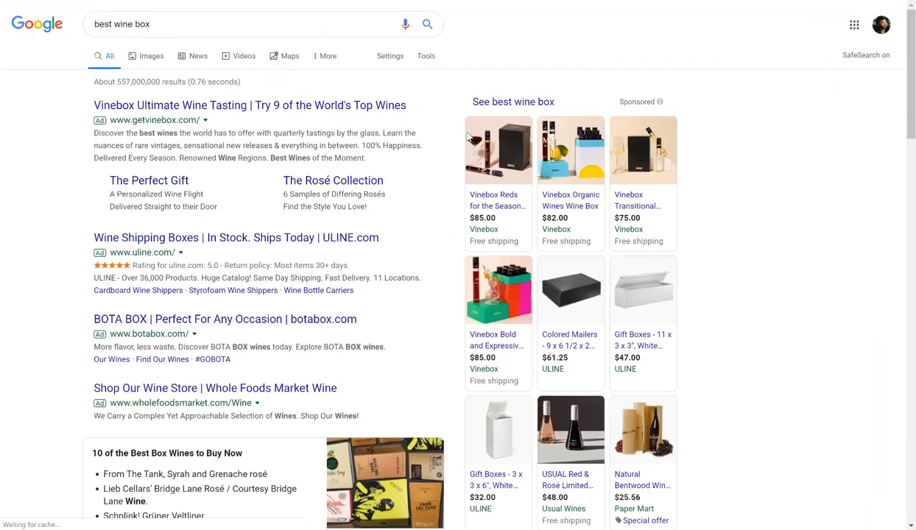
scroll(411, 178, down, 3)
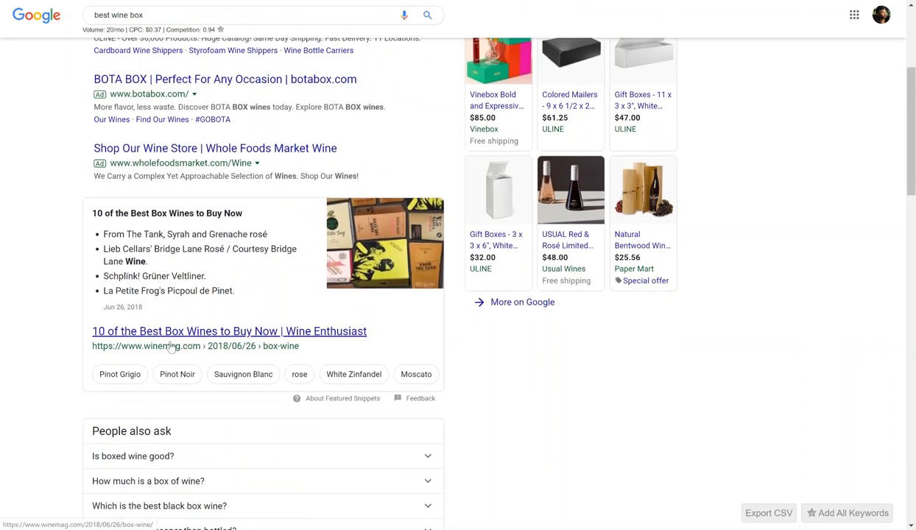
scroll(184, 335, down, 4)
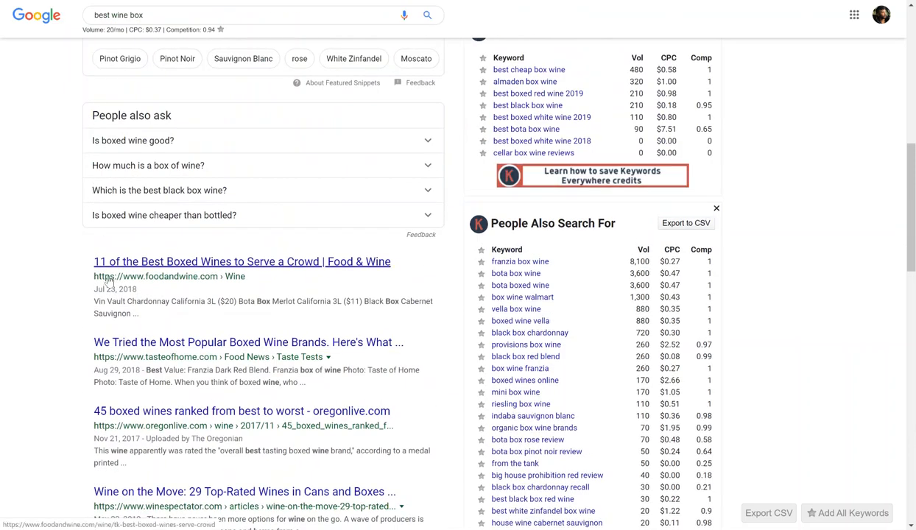
scroll(132, 347, down, 1)
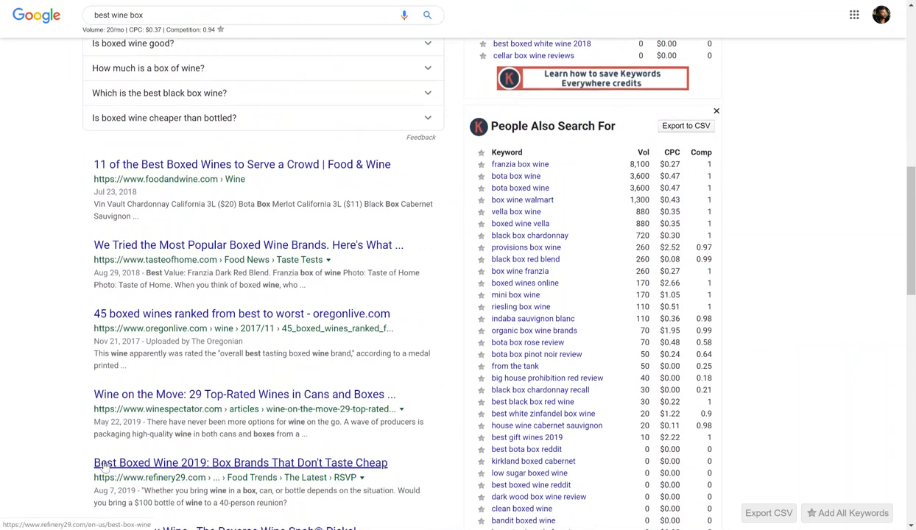
scroll(103, 463, down, 3)
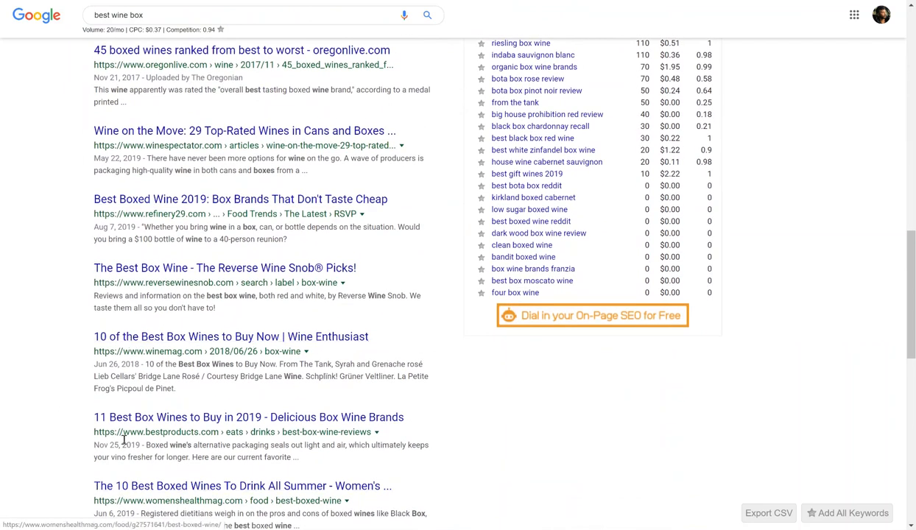
scroll(124, 426, up, 10)
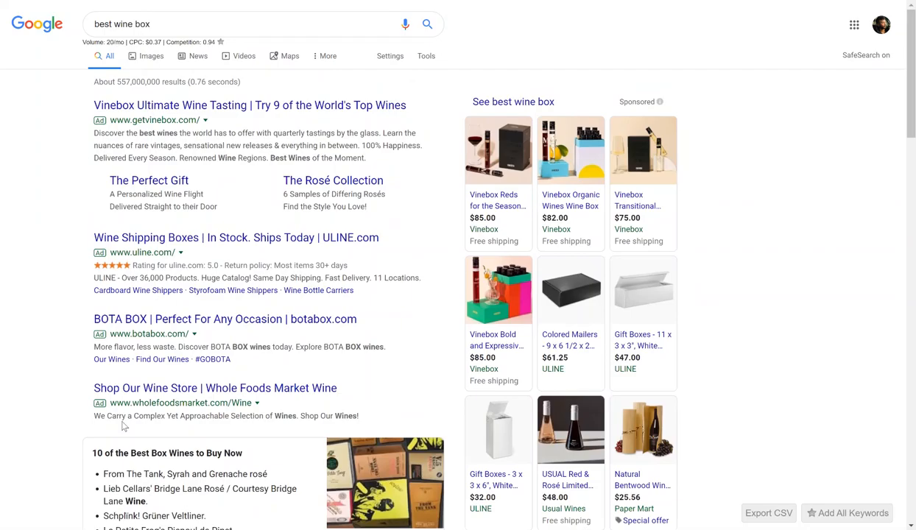
key(alt+Tab)
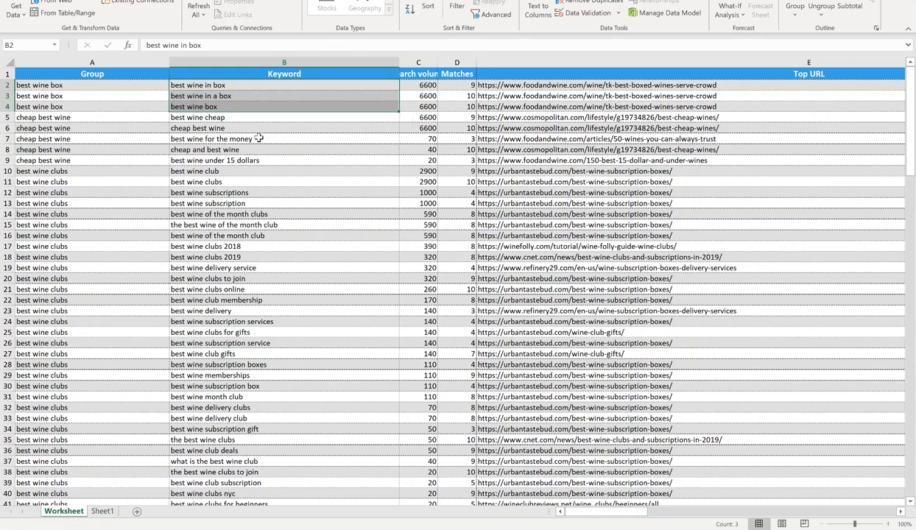
key(alt+Tab)
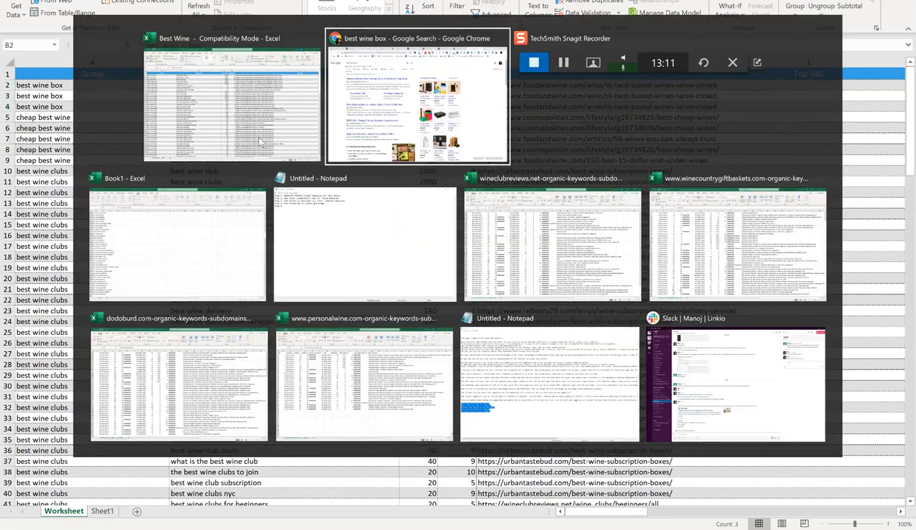
key(alt+Tab)
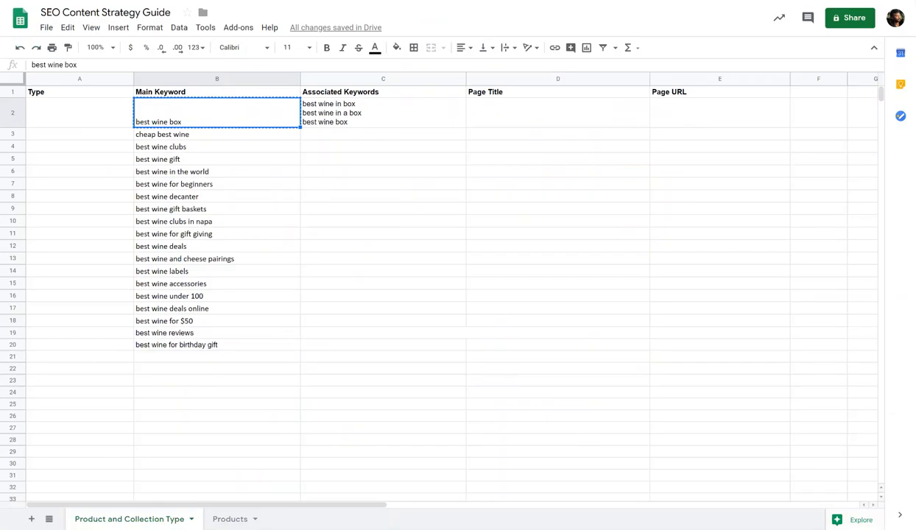
- Check the Page Title and Page URL columns for "best wine box" and look through its Google organic listings again
key(ctrl+c)
click(258, 147)
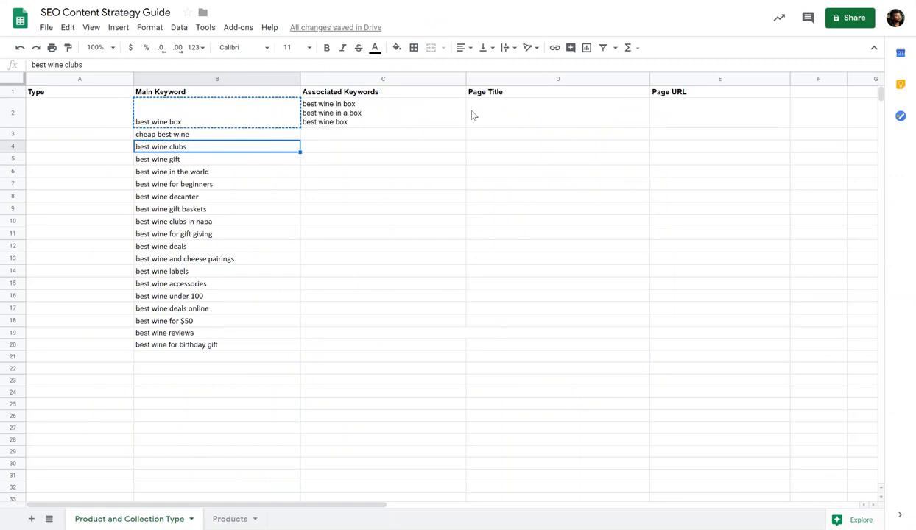
click(475, 115)
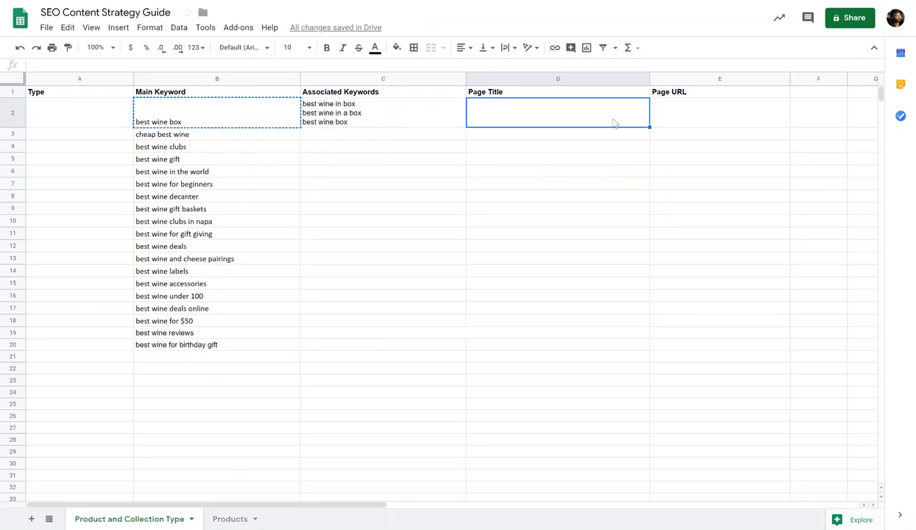
drag(610, 115, 681, 148)
click(682, 147)
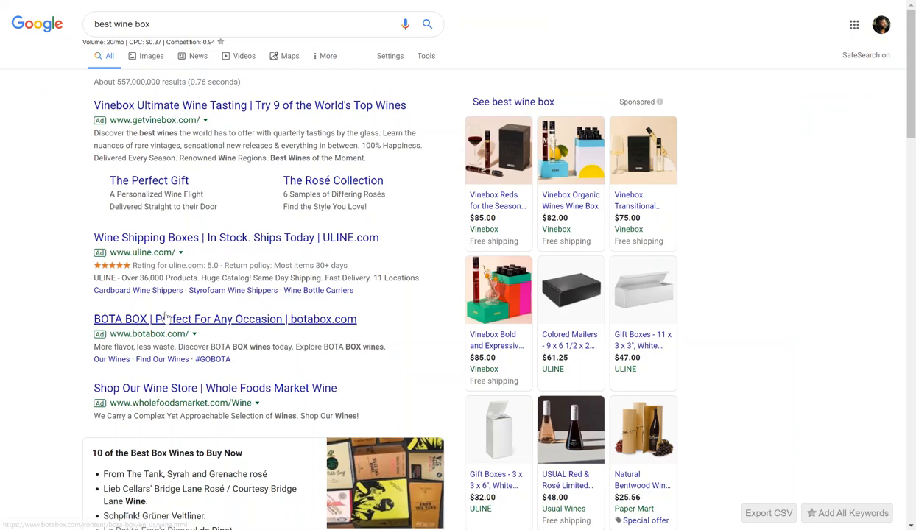
scroll(147, 309, down, 8)
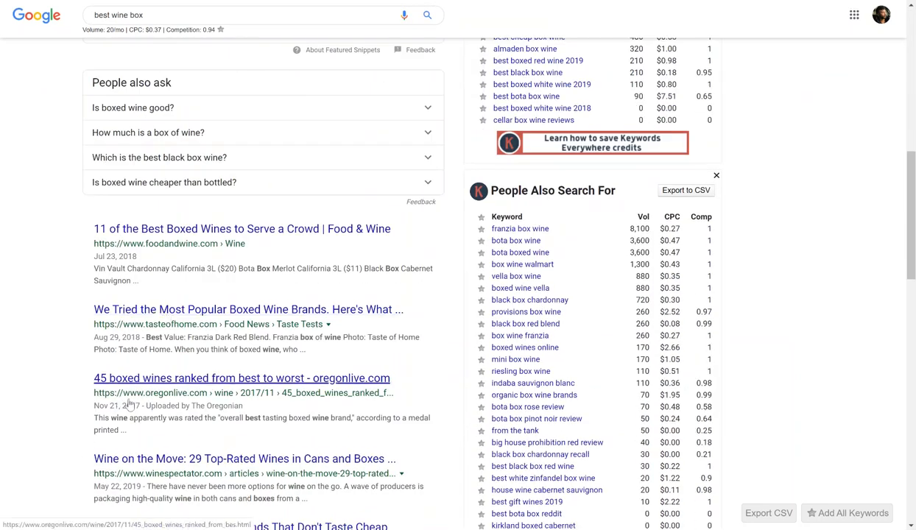
click(685, 1)
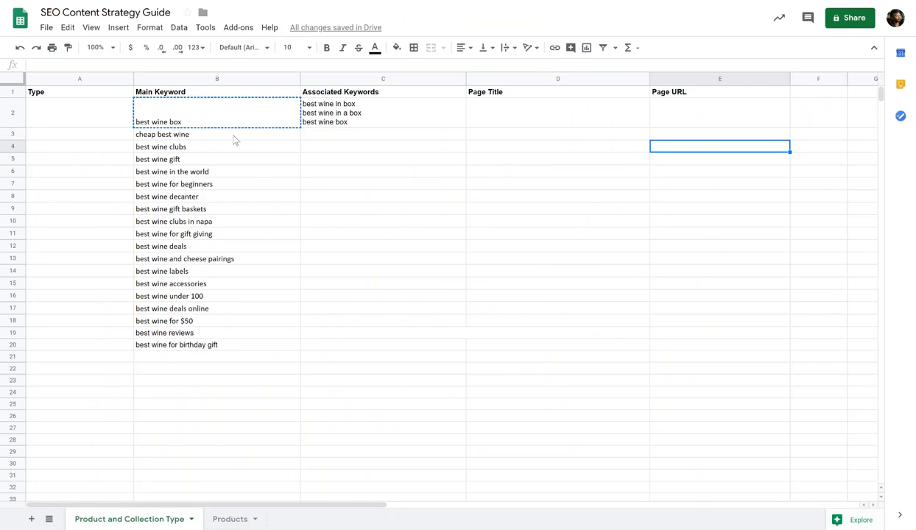
- Examine the Product Name and Product Categories headers on the Products sheet and compare them with the main keywords on the Product and Collection Type sheet
click(227, 518)
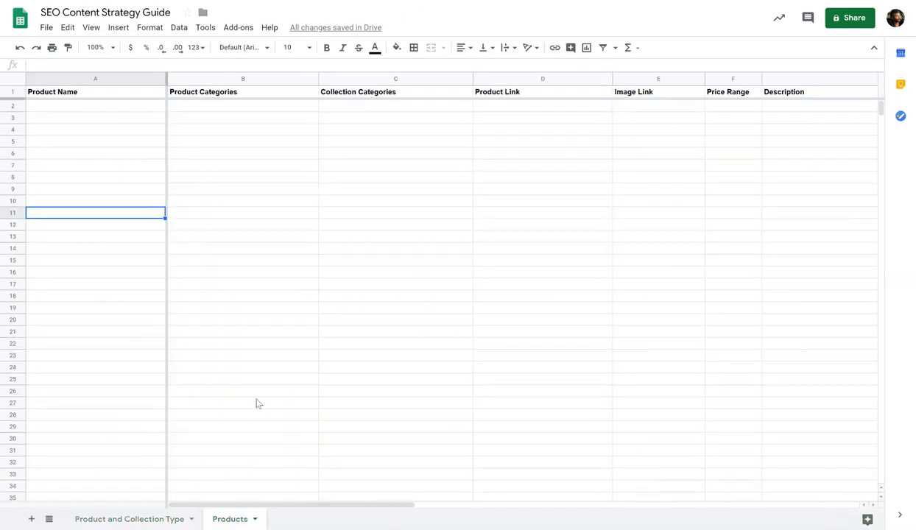
click(80, 95)
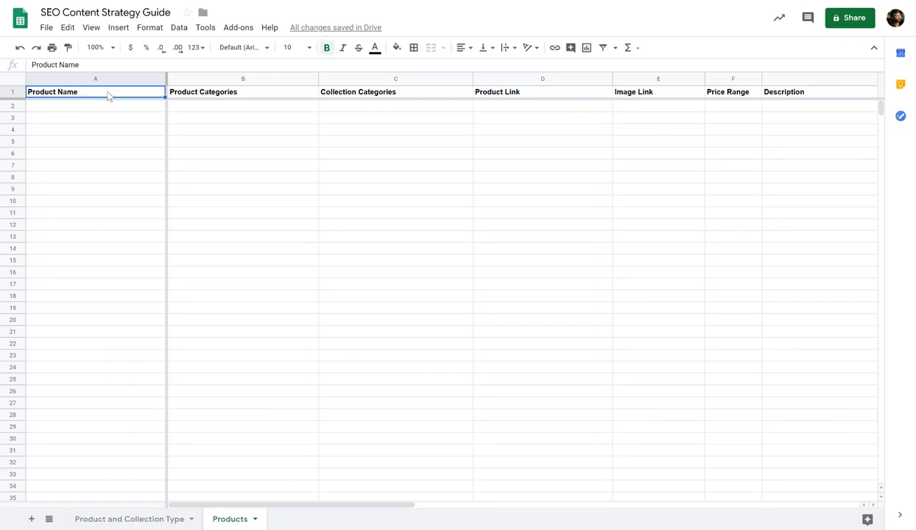
click(209, 96)
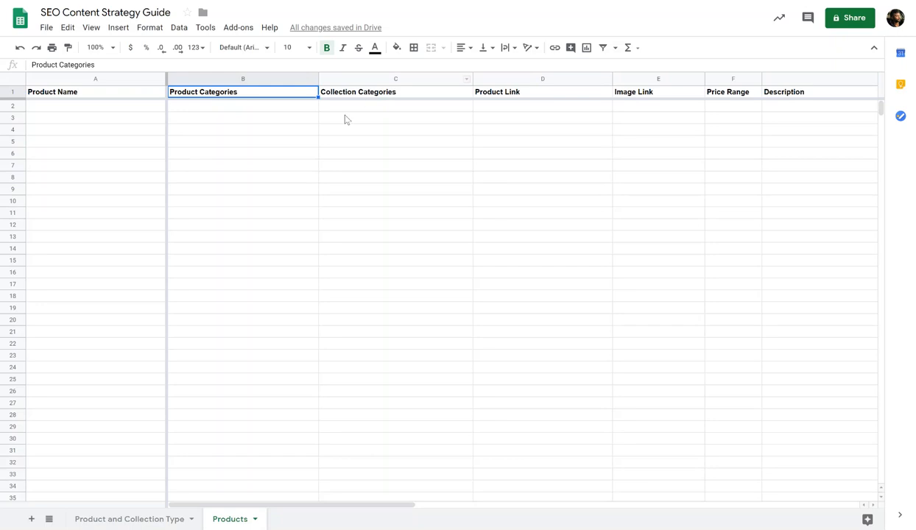
click(140, 516)
click(186, 207)
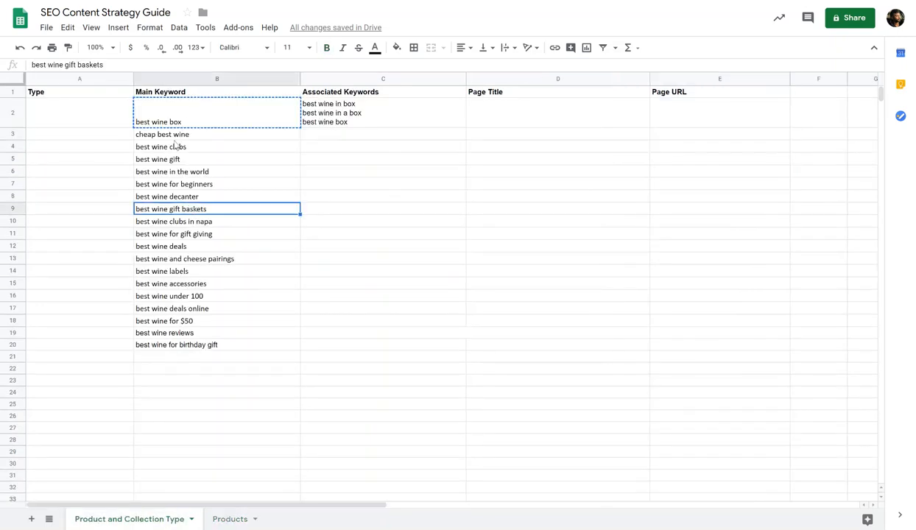
drag(176, 118, 197, 121)
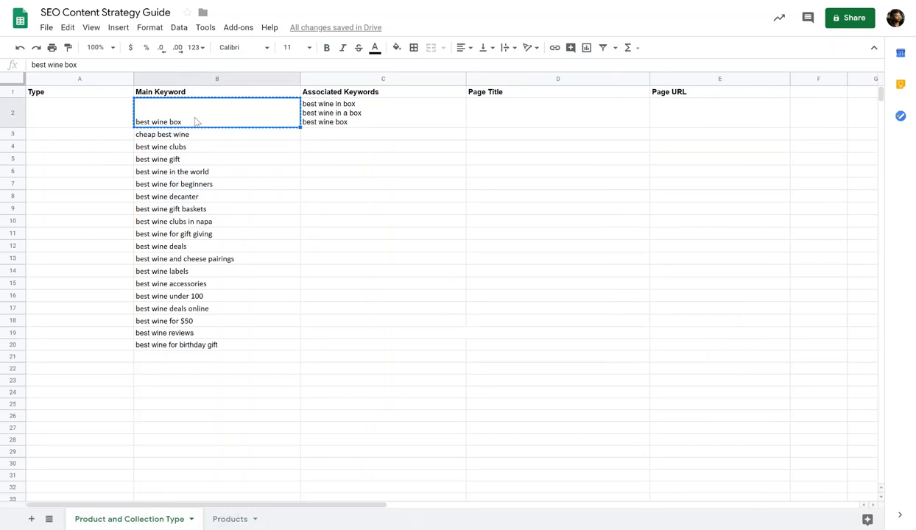
- Rename the header in B1 of the Products sheet to "Main Keyword"
click(232, 519)
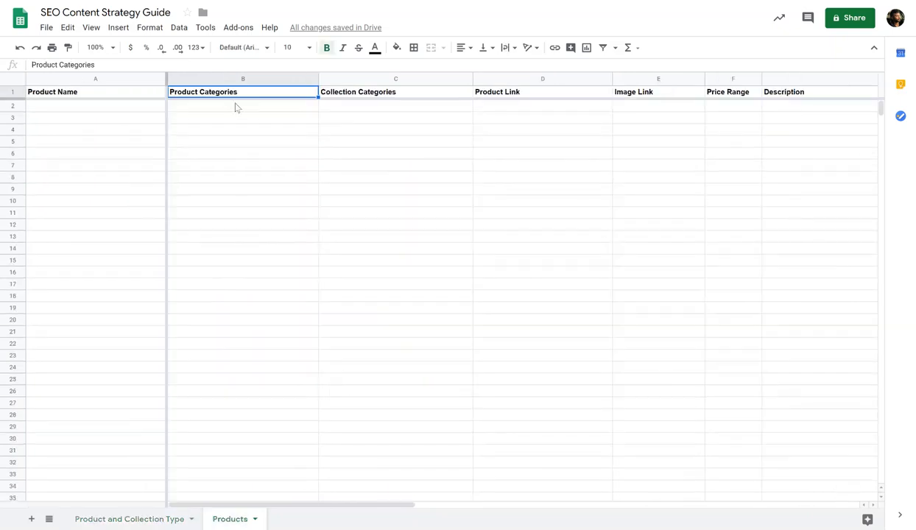
text(Main Keyword)
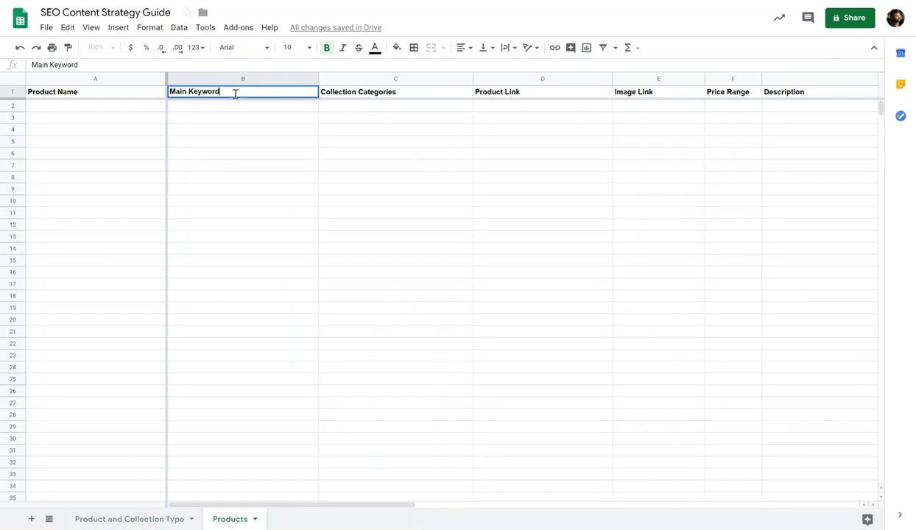
key(Return)
- Hide the Collection Categories column on the Products sheet
right_click(334, 79)
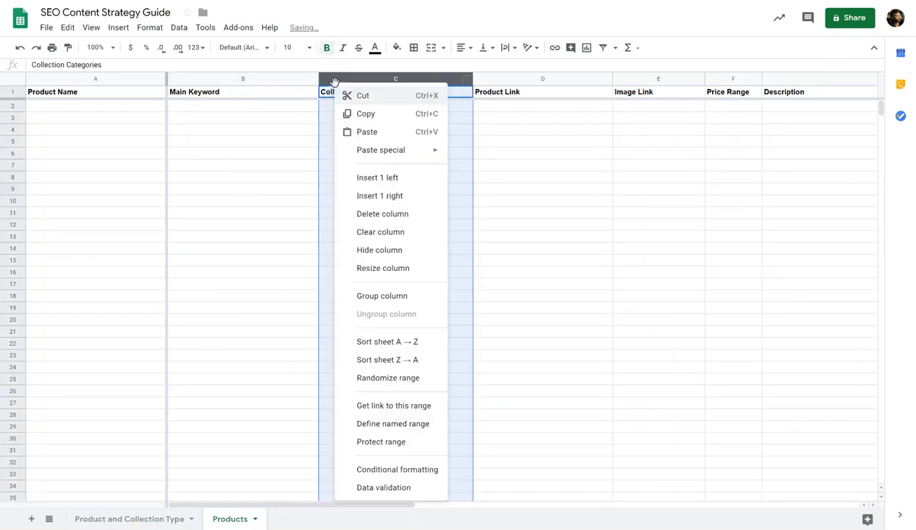
click(368, 249)
click(303, 120)
- Look over the Product Link, Image Link, Price Range and Description columns on the Products sheet
click(339, 109)
click(491, 108)
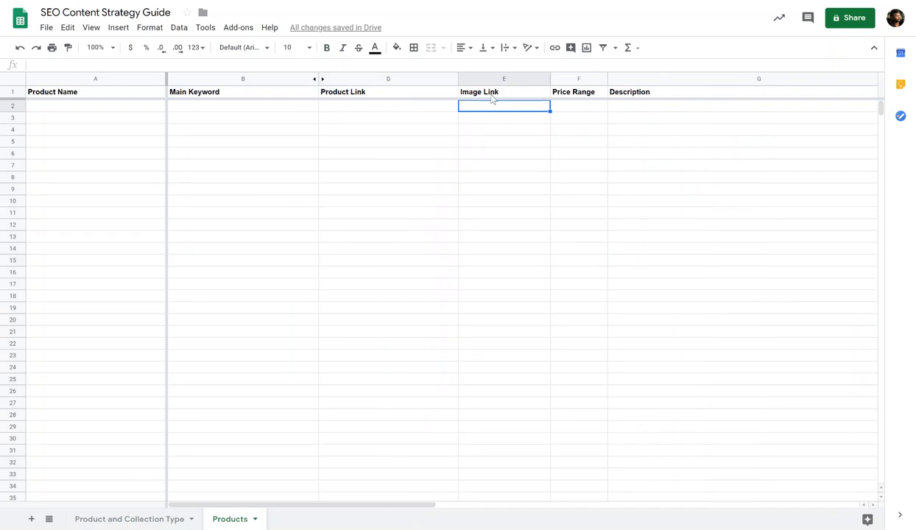
click(576, 107)
click(615, 93)
click(617, 107)
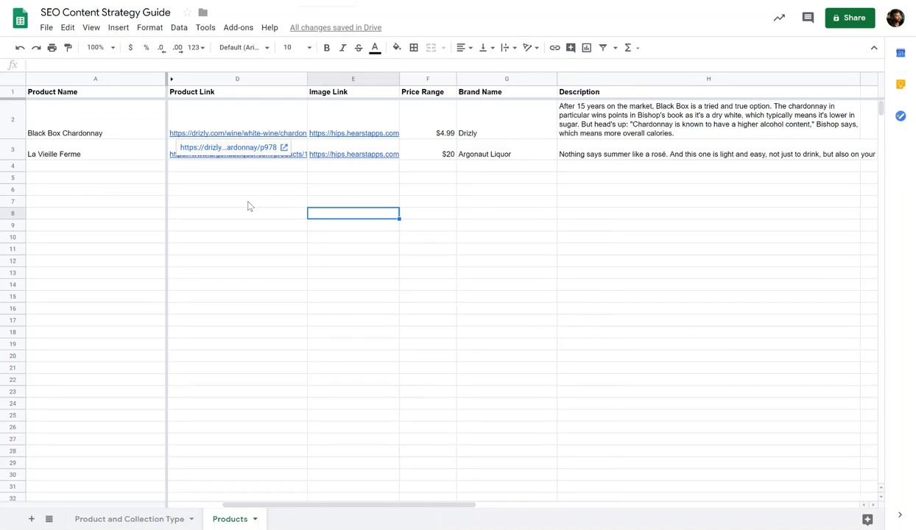
click(234, 199)
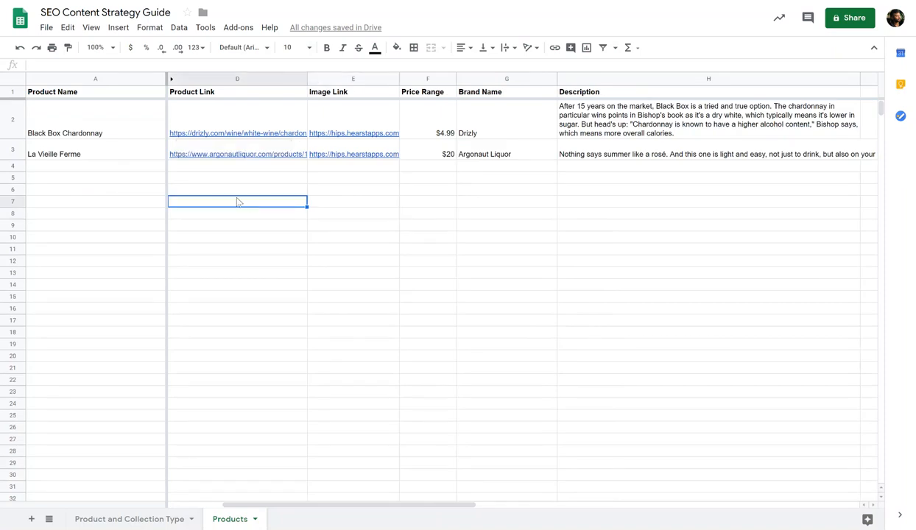
- Review the Black Box Chardonnay name and description on the Products sheet and the main keywords on the Product and Collection Type sheet
click(130, 130)
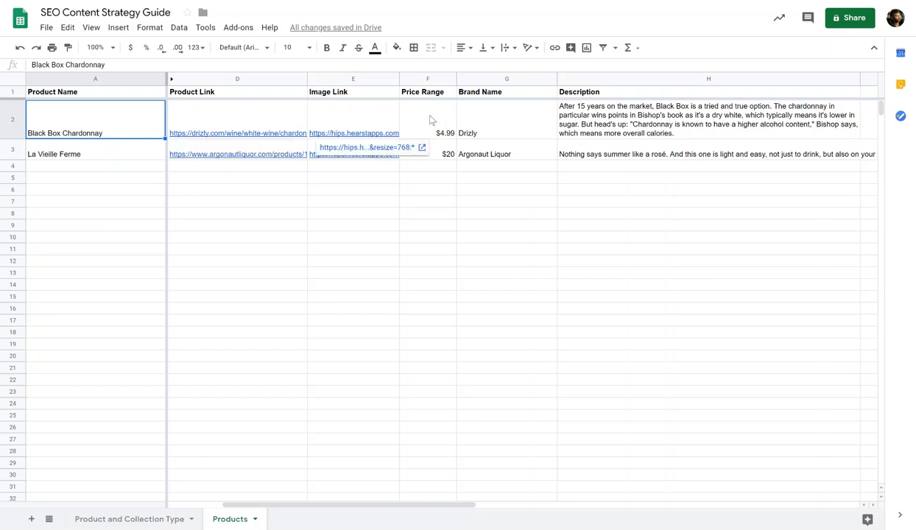
click(565, 126)
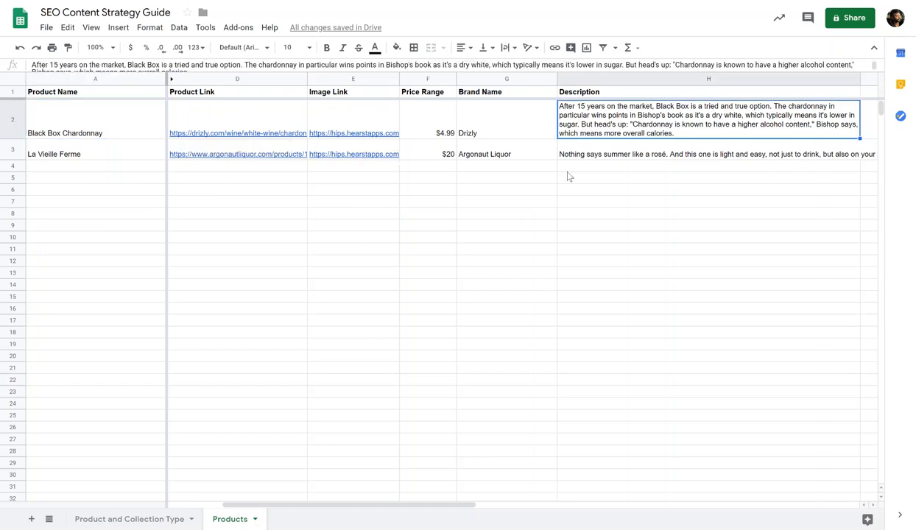
click(130, 517)
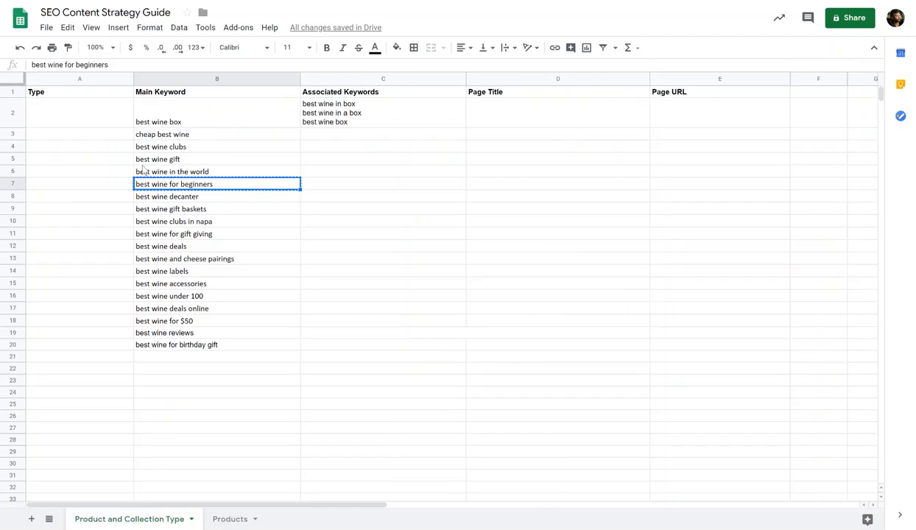
drag(162, 114, 216, 338)
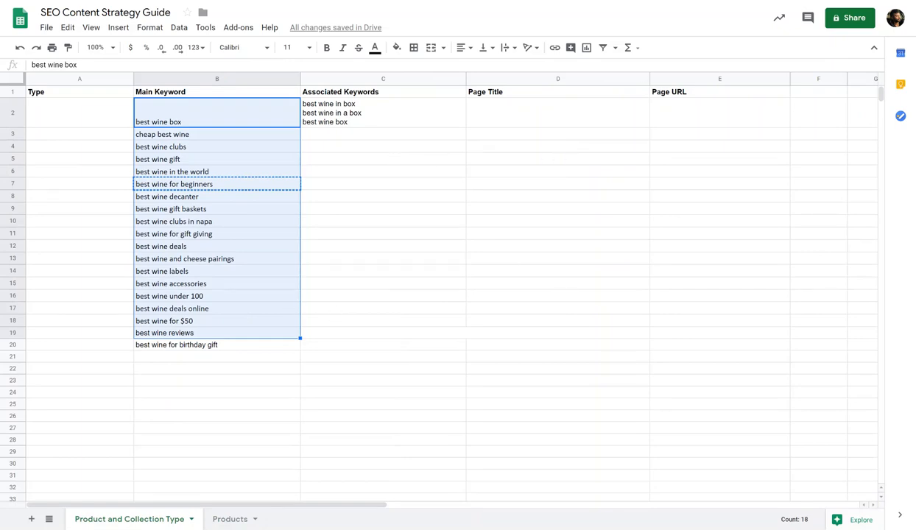
- Switch to the WP Roundup Wizard in WordPress and look over the template options for a new list
click(607, 1)
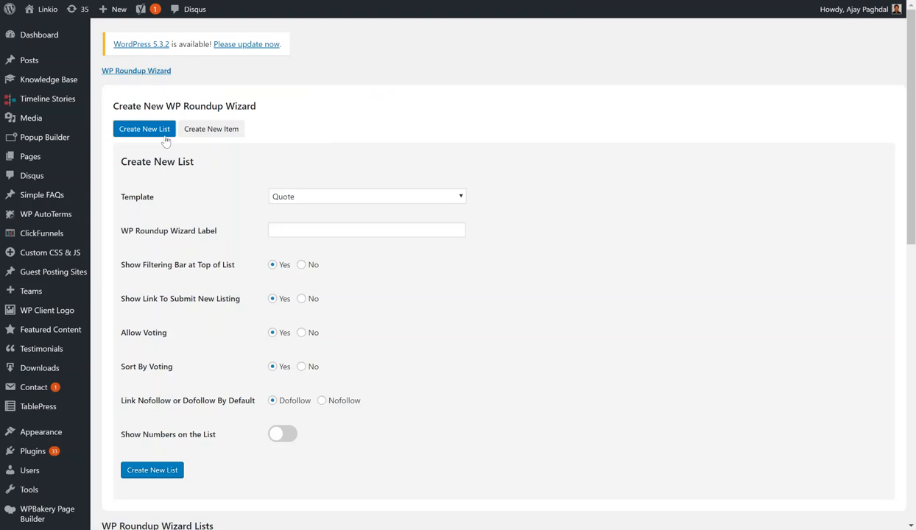
click(287, 197)
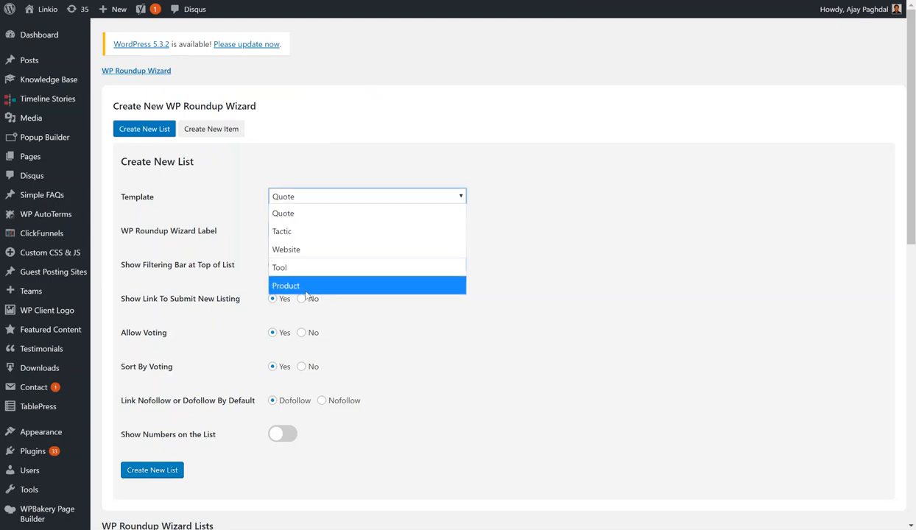
click(168, 245)
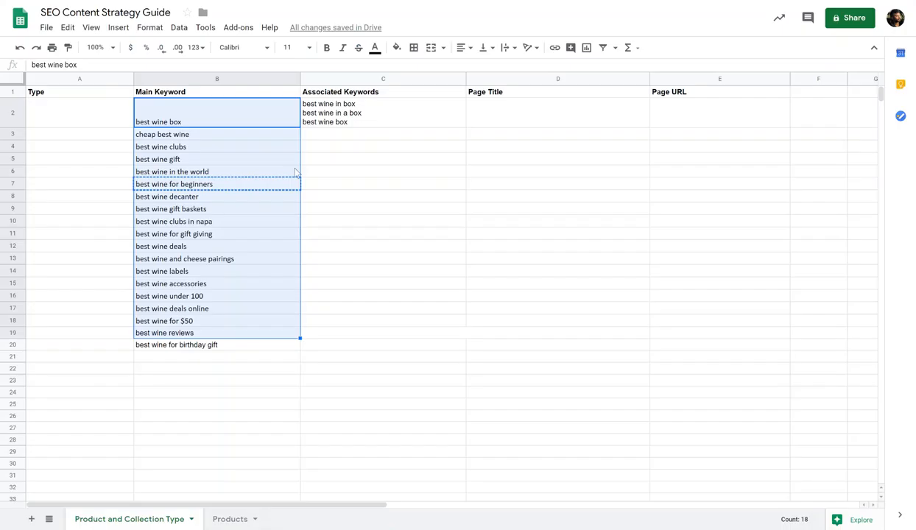
- Switch to the spreadsheet and review the main keywords on the Product and Collection Type sheet against the Products sheet
click(316, 283)
click(157, 117)
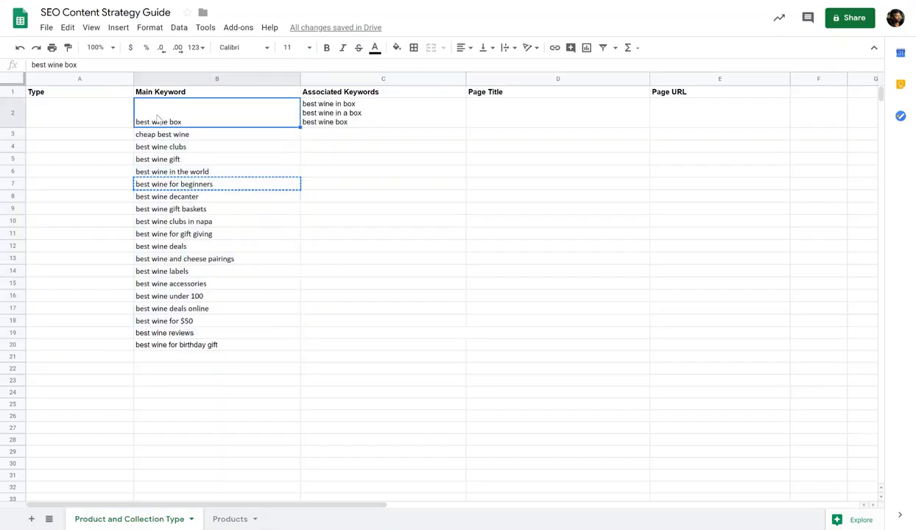
click(193, 184)
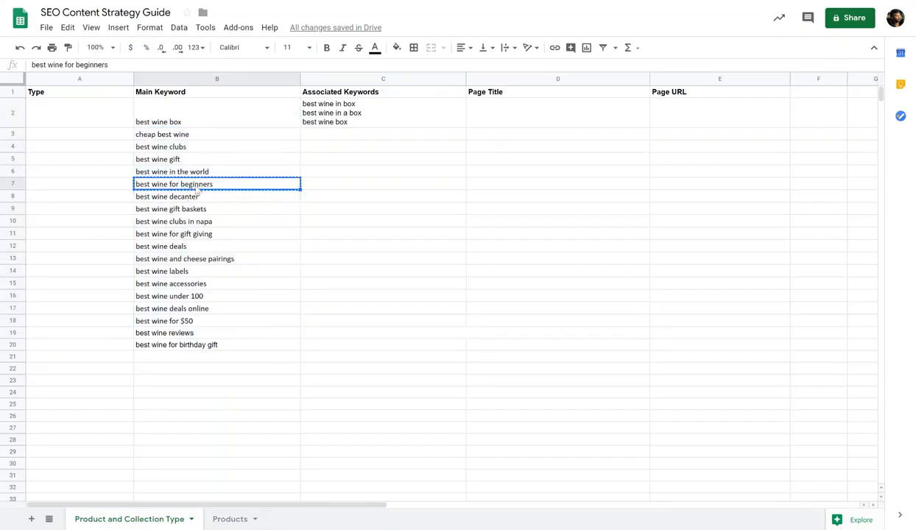
click(191, 124)
click(185, 249)
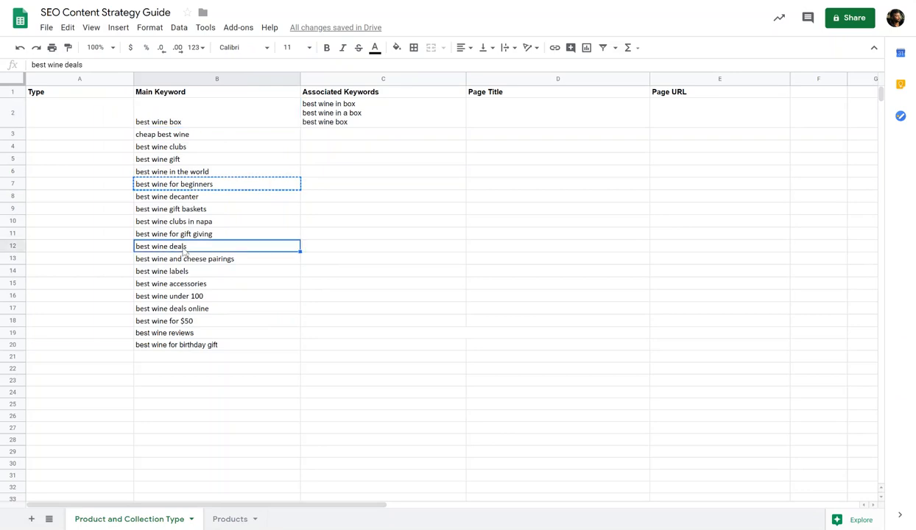
click(230, 520)
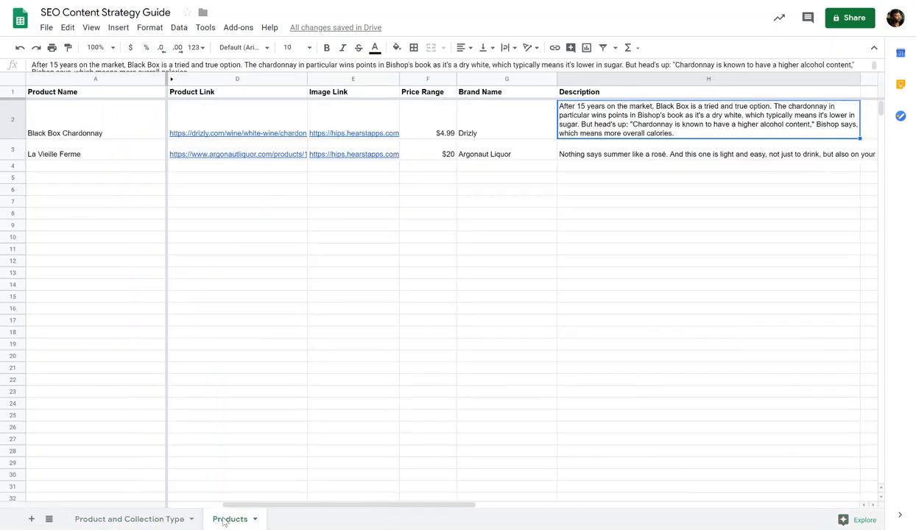
click(130, 519)
click(183, 147)
drag(183, 151, 194, 269)
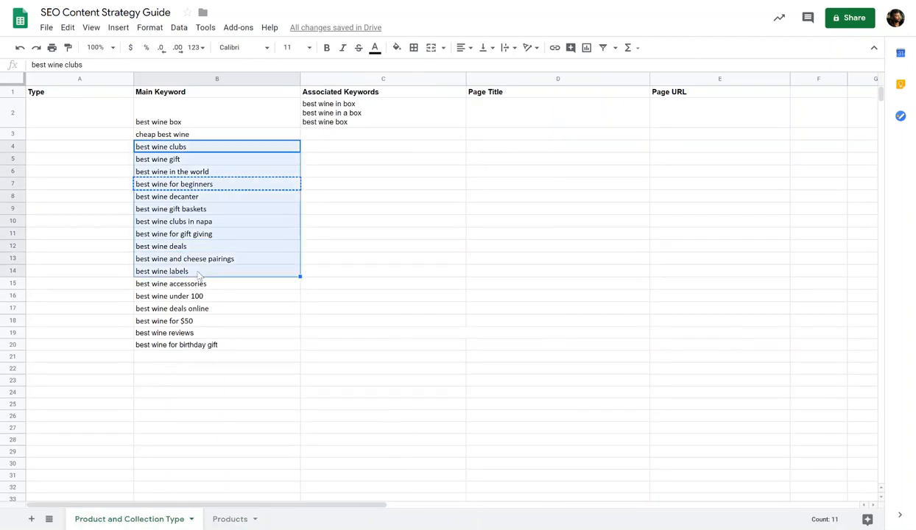
- Copy "best boxed wine" from La Vieille Ferme's Main Keyword cell on the Products sheet
click(217, 516)
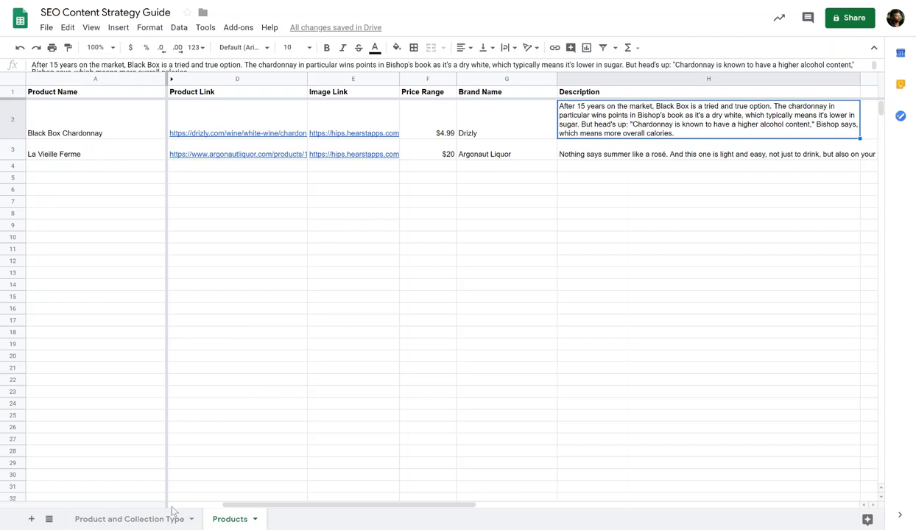
scroll(346, 185, left, 2)
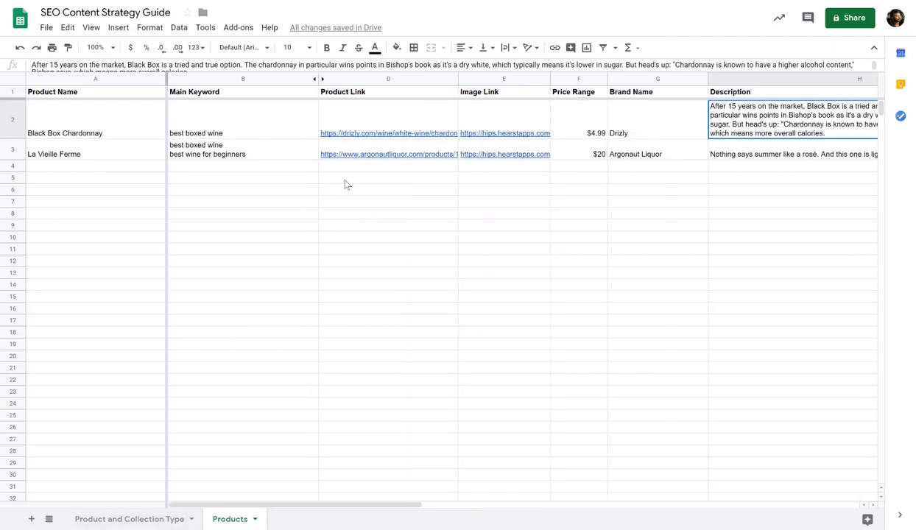
click(183, 110)
click(111, 153)
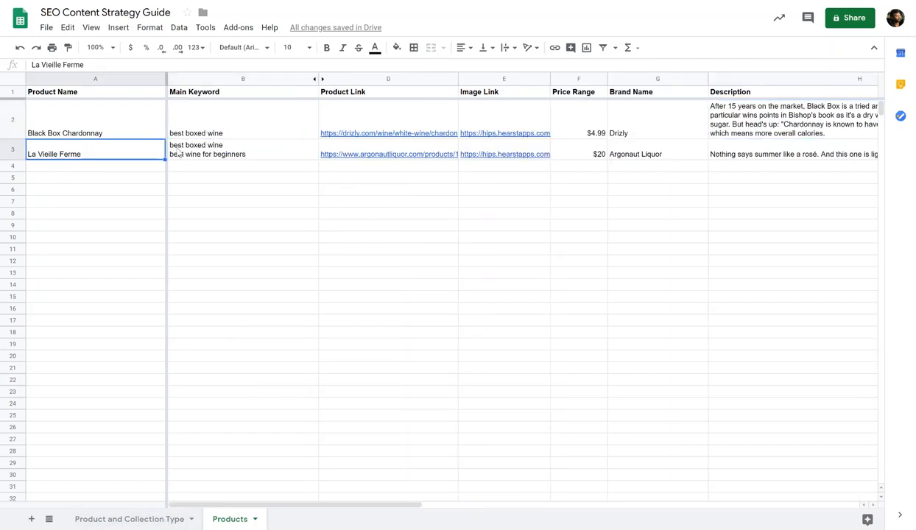
click(231, 156)
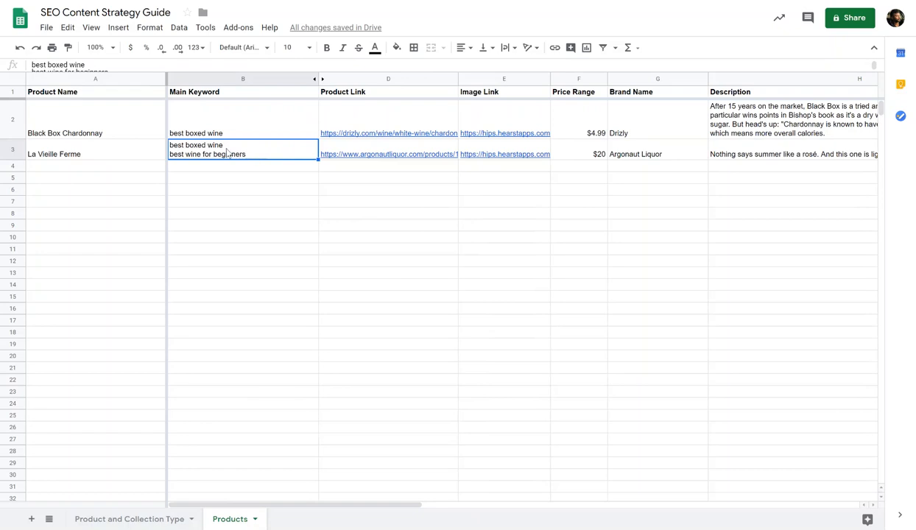
double_click(232, 148)
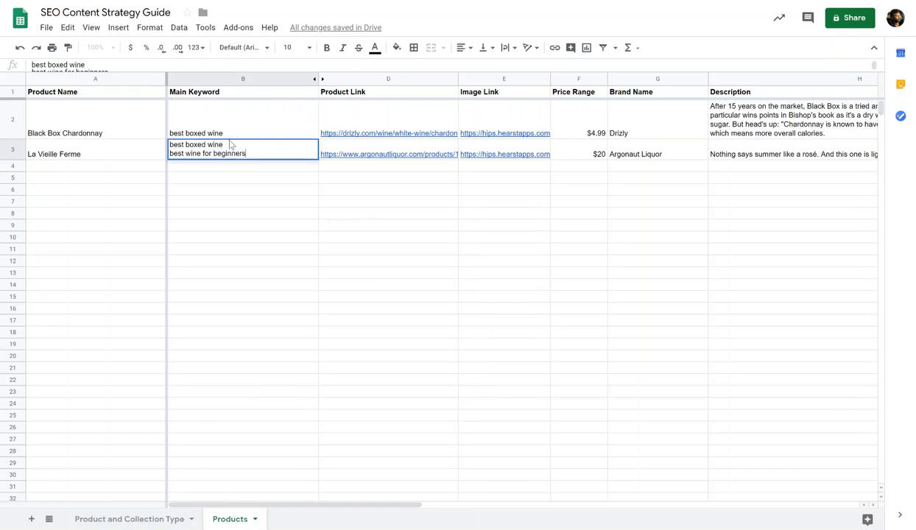
drag(223, 145, 154, 147)
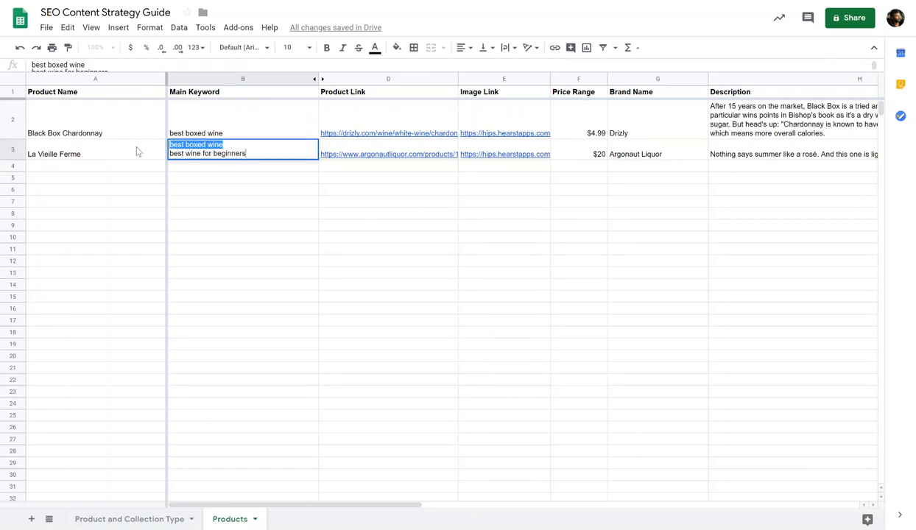
click(358, 216)
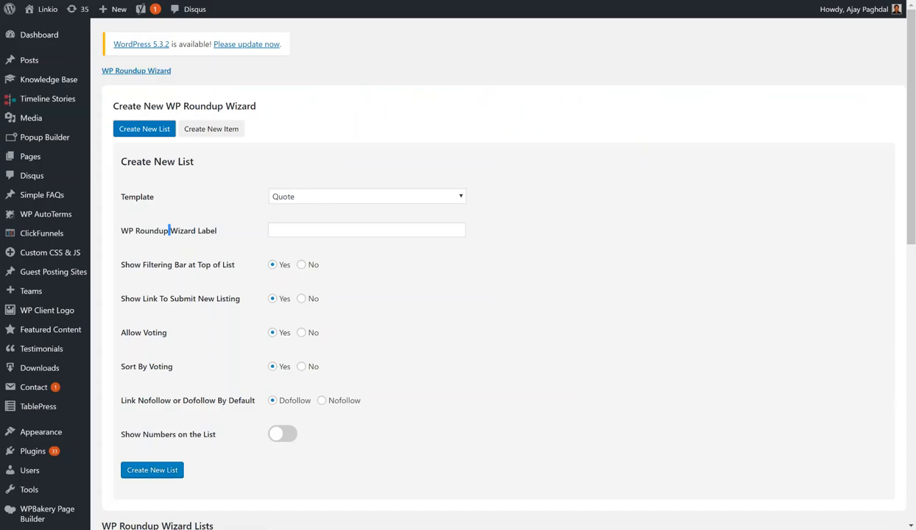
- In the WP Roundup Wizard, create a list with the Product template, labelled "best boxed wine", with the filtering bar set to No
click(273, 197)
click(291, 285)
click(294, 230)
key(ctrl+v)
click(302, 264)
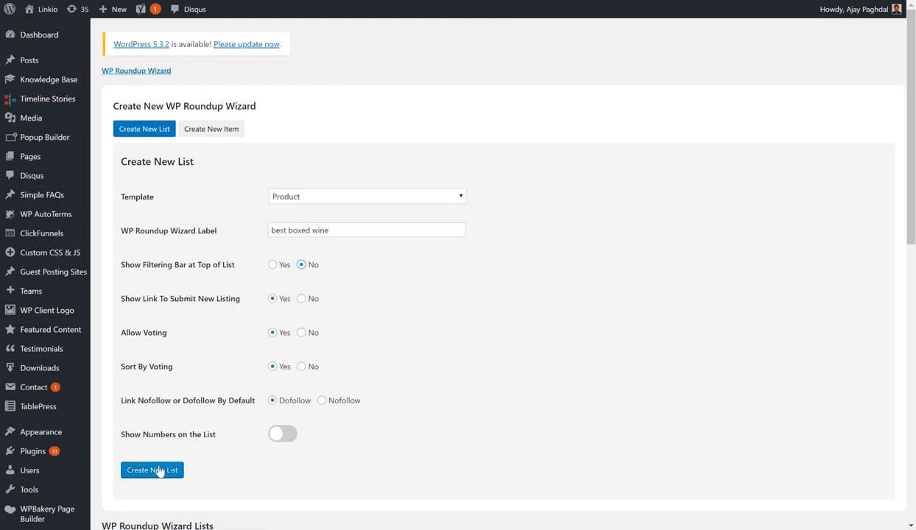
click(280, 434)
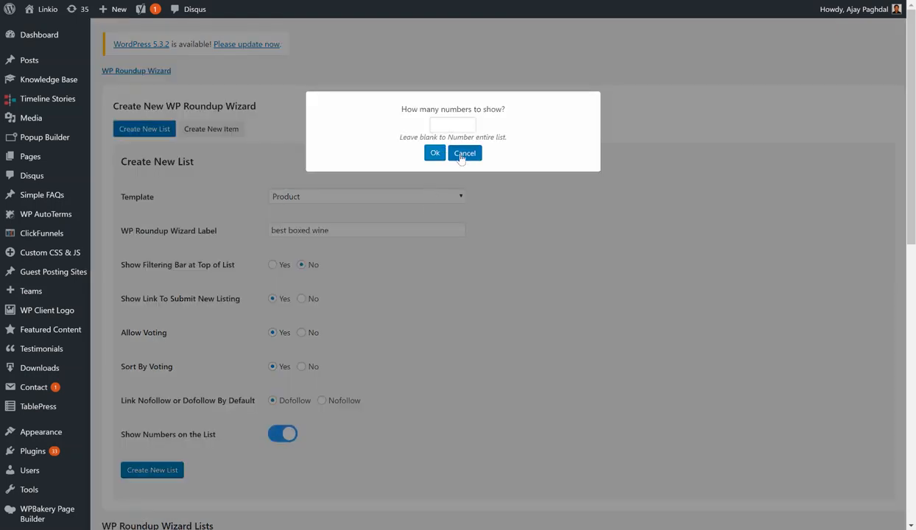
click(464, 152)
click(153, 471)
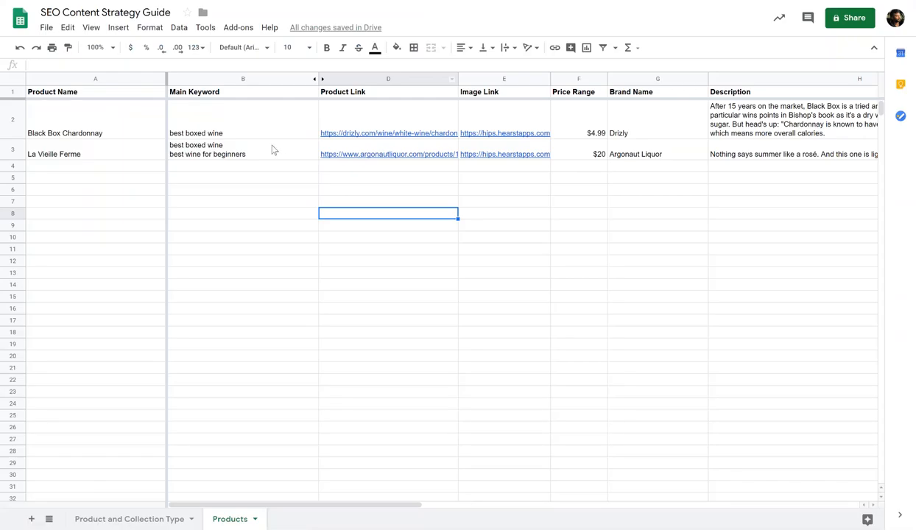
- Copy "best wine for beginners" from La Vieille Ferme's keywords and create a Product list with that label and no filtering bar in WP Roundup Wizard
double_click(270, 150)
drag(260, 151, 134, 177)
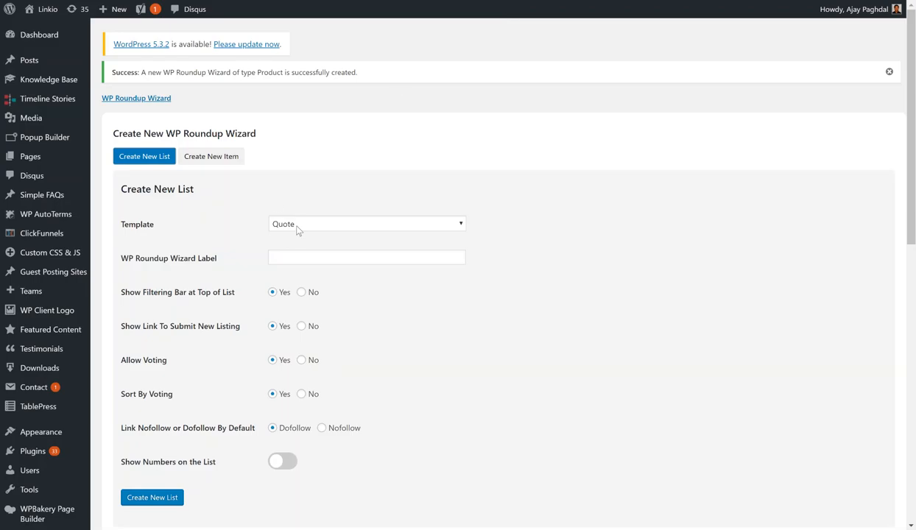
click(297, 224)
click(297, 313)
click(298, 258)
key(ctrl+v)
click(301, 292)
scroll(225, 426, down, 1)
click(162, 426)
scroll(299, 333, down, 1)
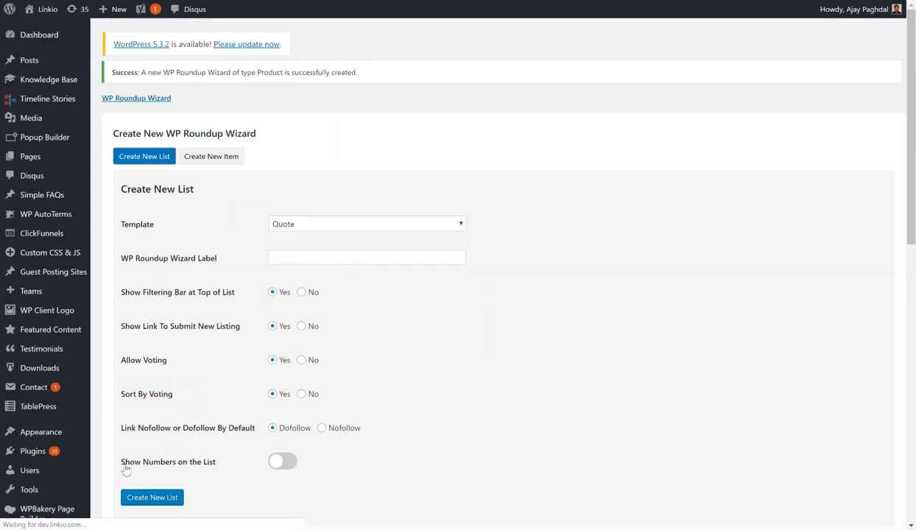
scroll(184, 399, down, 3)
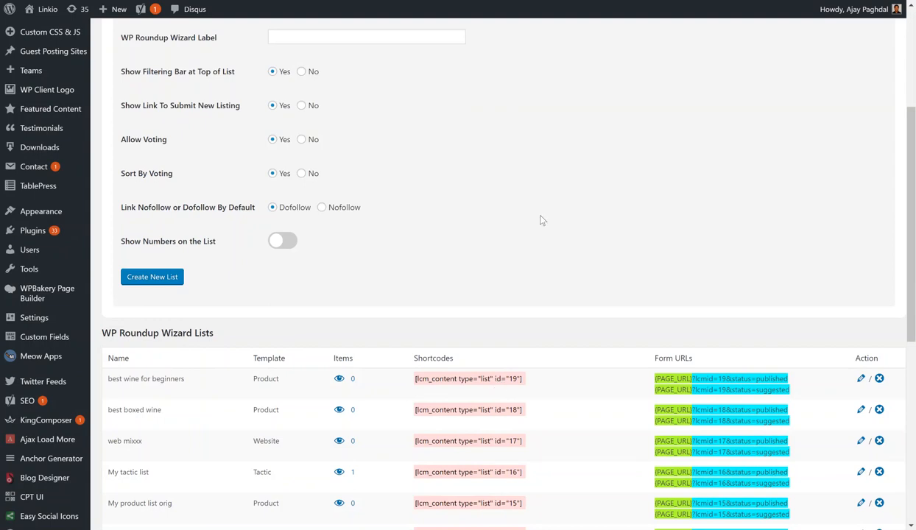
- On the Product and Collection Type sheet, give "best wine box" the placeholder page title "saldfjasd;lkfjdf;l" and the page URL "/best-wine-box/"
click(575, 2)
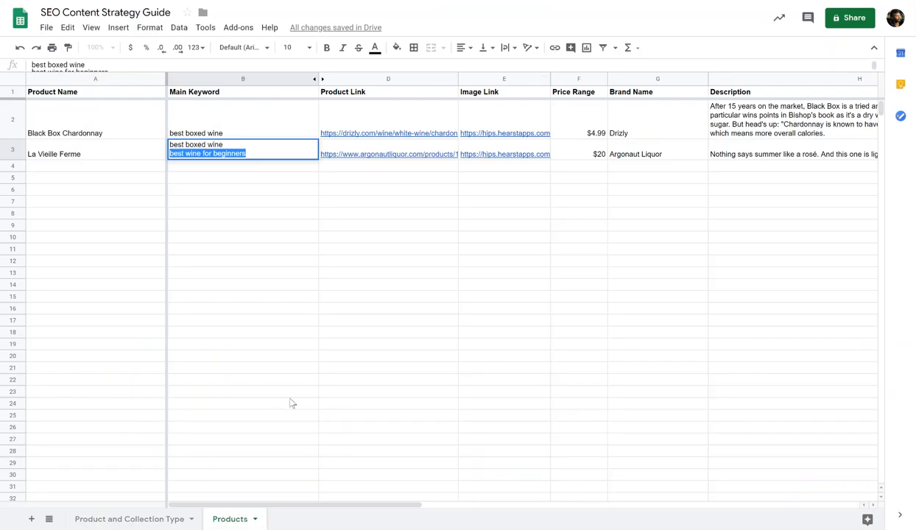
click(139, 524)
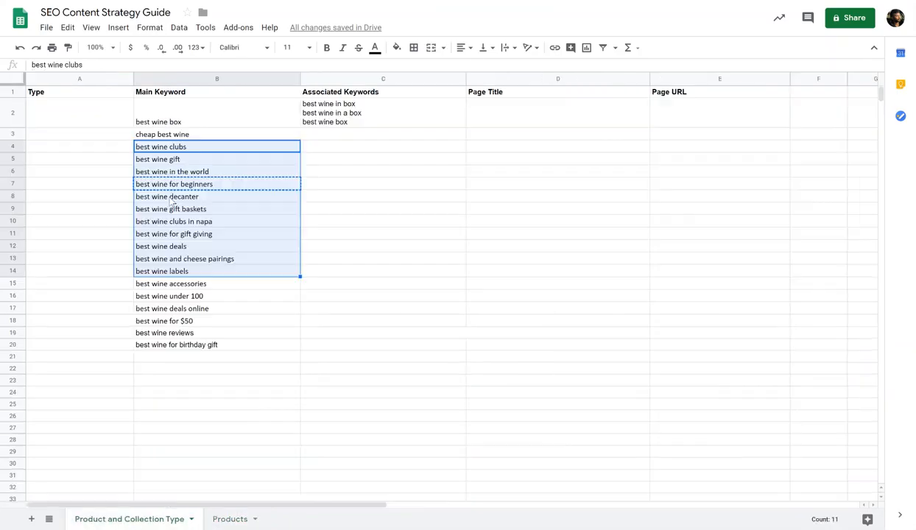
click(361, 119)
click(490, 121)
text(saldfjasd;lkfjdf;l)
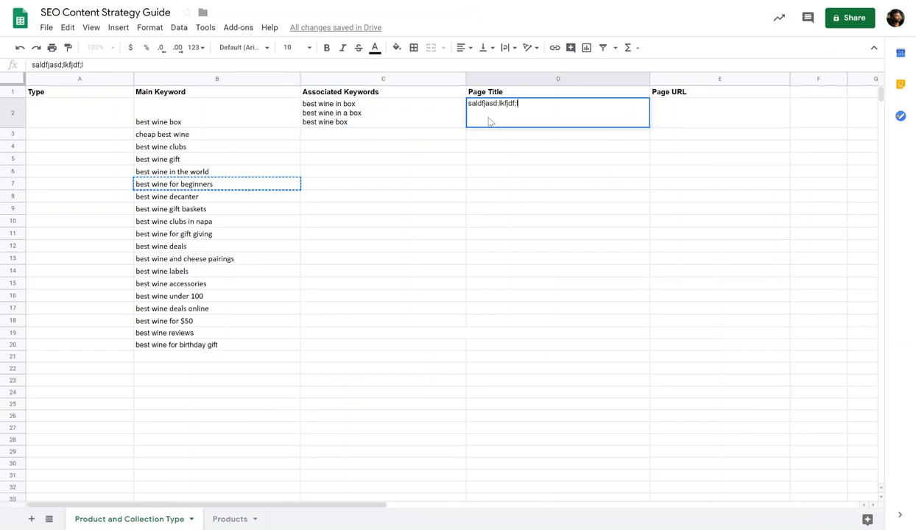
key(Tab)
text(/best-wine-box/)
key(Return)
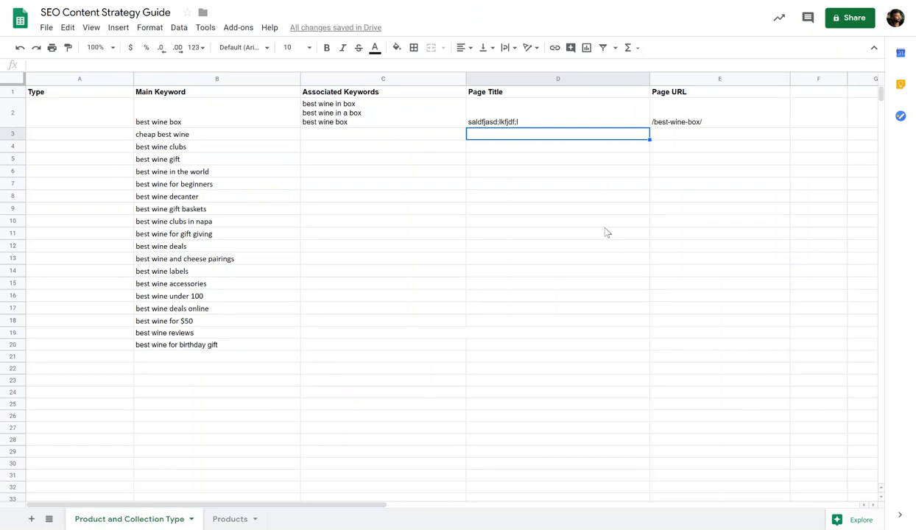
- Review the main keywords and copy the product name Black Box Chardonnay from the Products sheet
drag(210, 125, 230, 339)
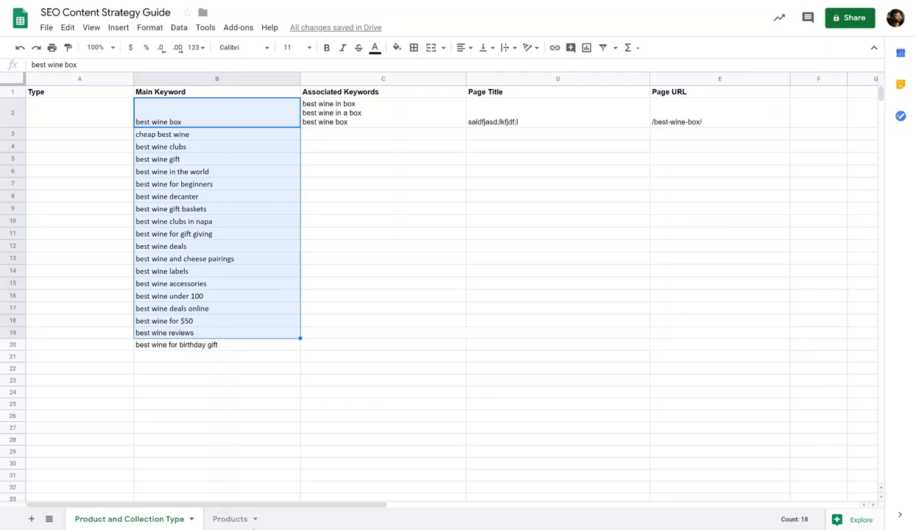
click(228, 521)
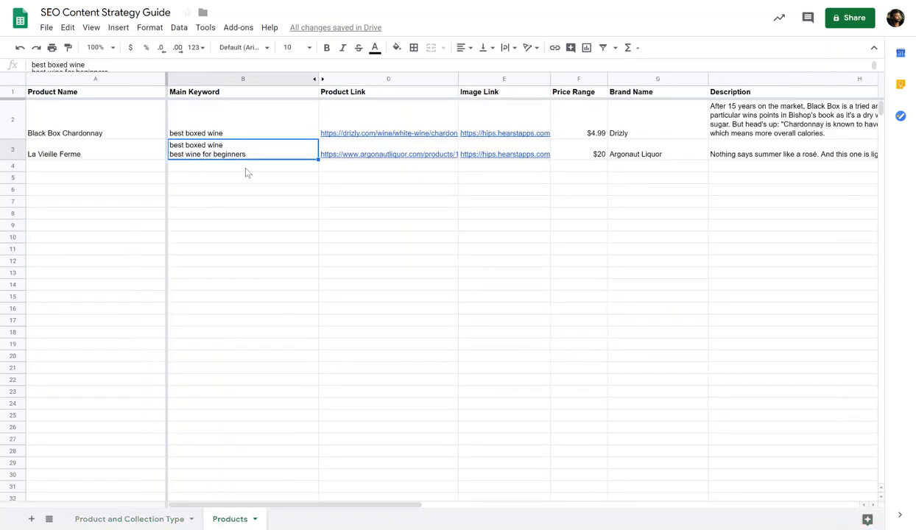
click(102, 130)
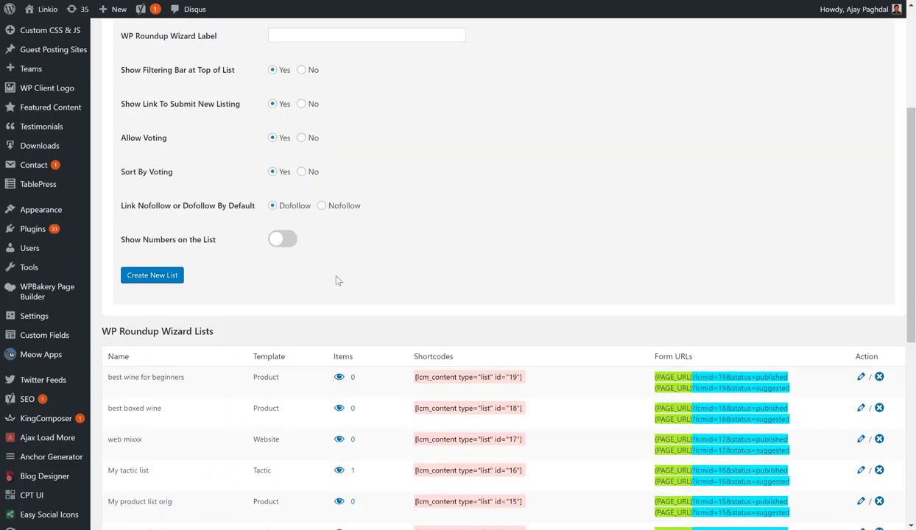
- Check the lists in the WP Roundup Wizard and start a new item using the Product template
scroll(326, 267, down, 2)
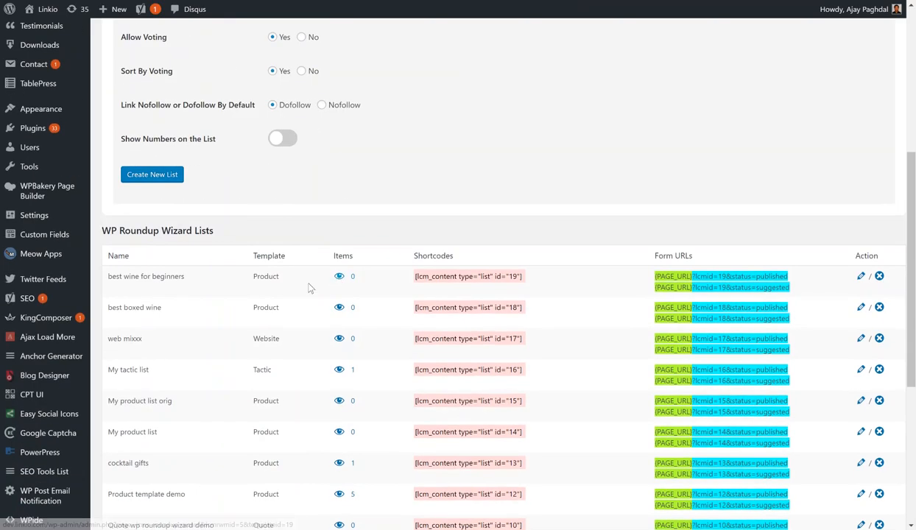
scroll(290, 299, up, 5)
click(227, 153)
click(307, 224)
click(297, 326)
click(281, 219)
click(287, 312)
click(133, 261)
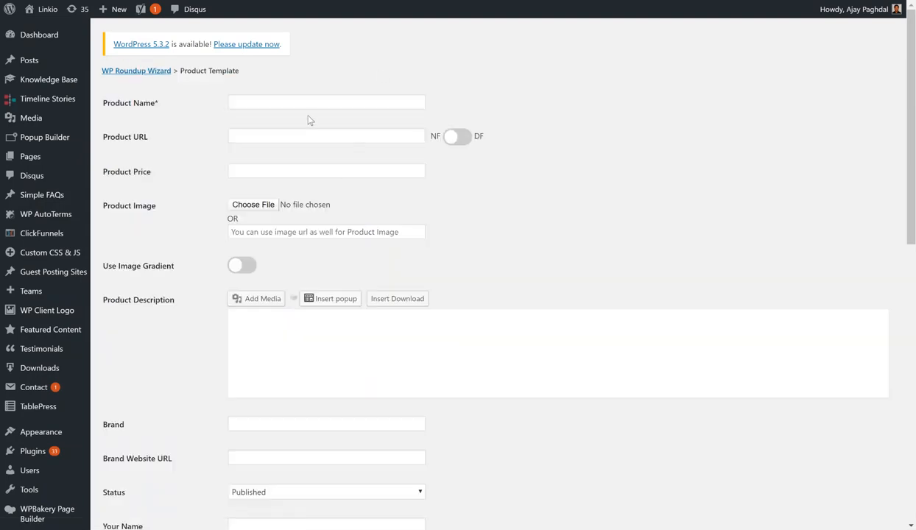
- Fill in the new item's product name as "Black Box Chardonnay" and return to the Products sheet
click(309, 104)
text(Black Box Chardonnay)
key(alt+Tab)
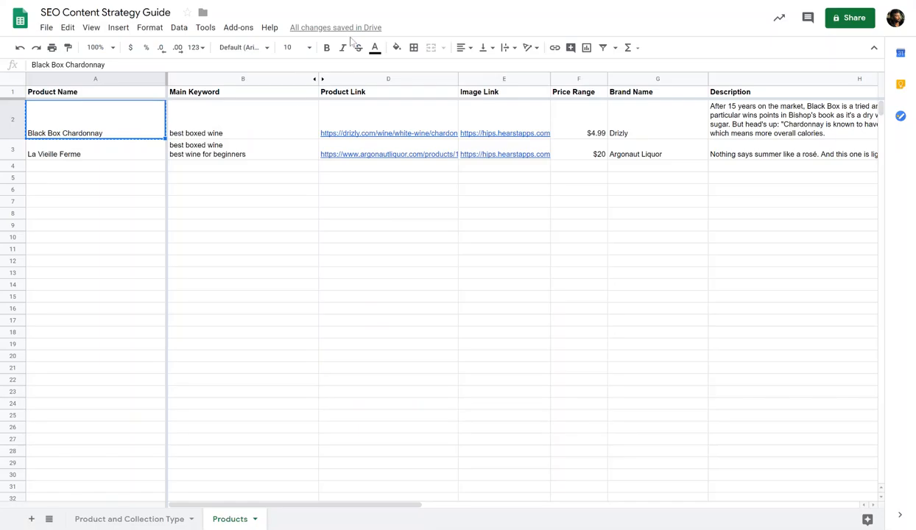
- Copy Black Box Chardonnay's product link and image link from the Products sheet into the item's product URL and product image URL
key(Right)
key(Right)
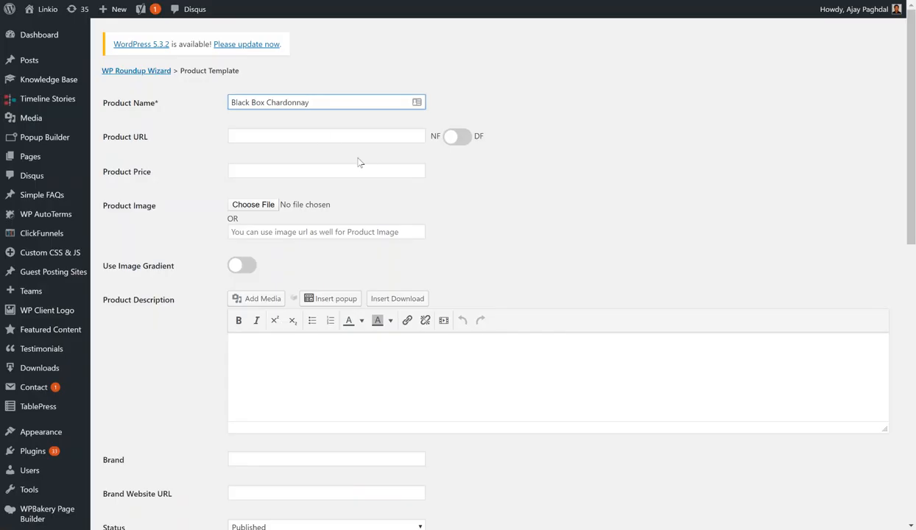
click(319, 132)
key(ctrl+v)
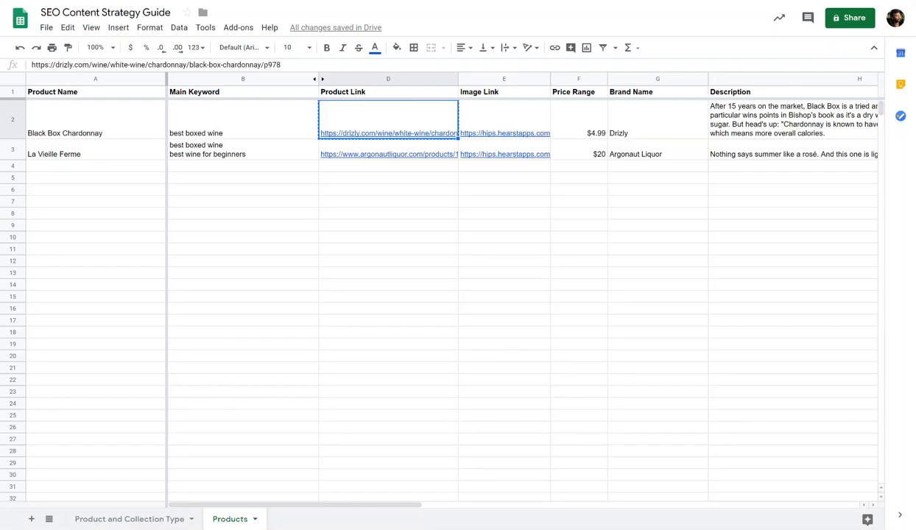
click(504, 119)
key(ctrl+c)
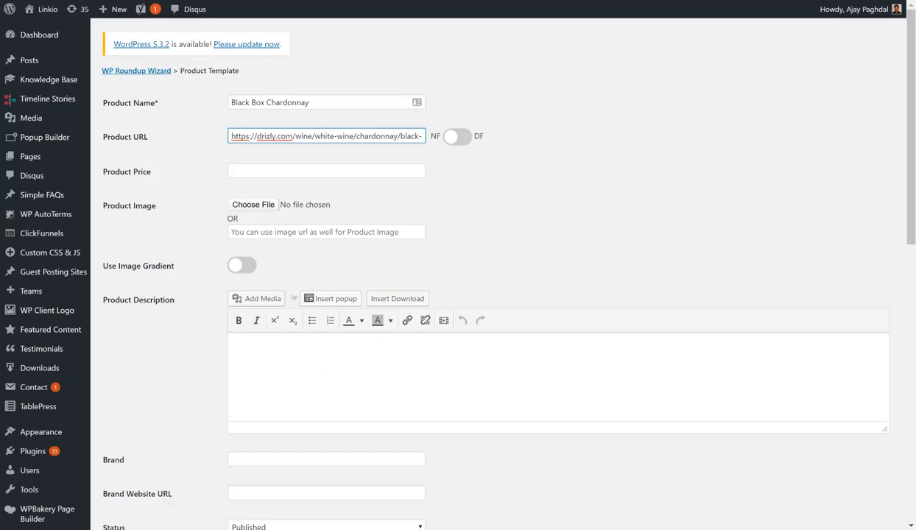
click(254, 232)
key(ctrl+v)
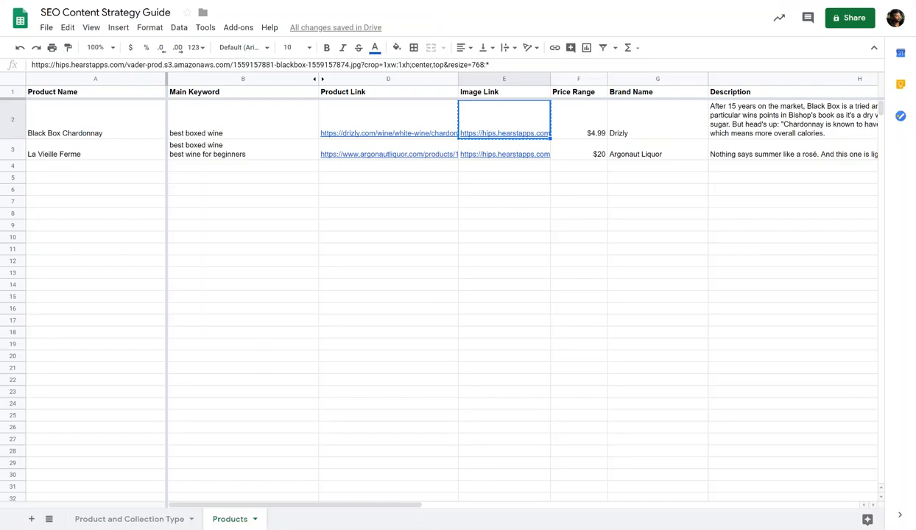
- Copy the $4.99 price into the item's product price and set the product URL to dofollow (DF)
click(579, 120)
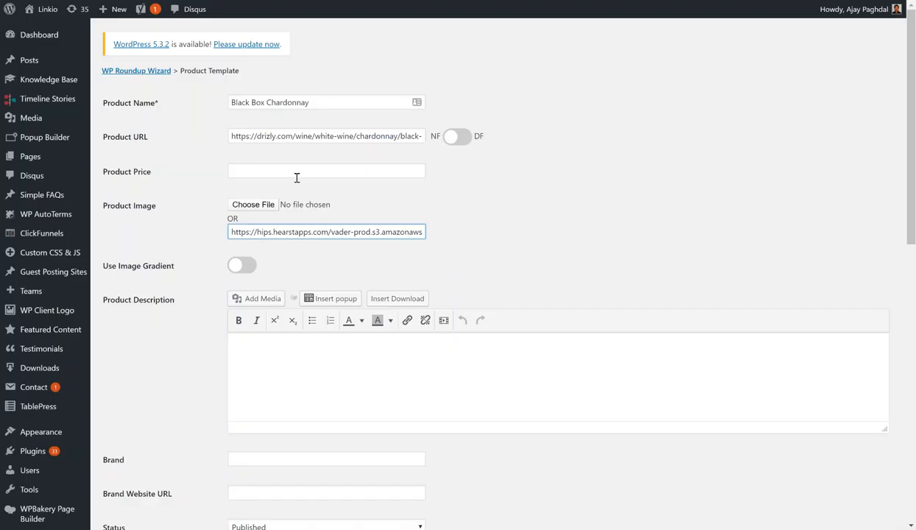
click(297, 178)
key(ctrl+v)
click(456, 137)
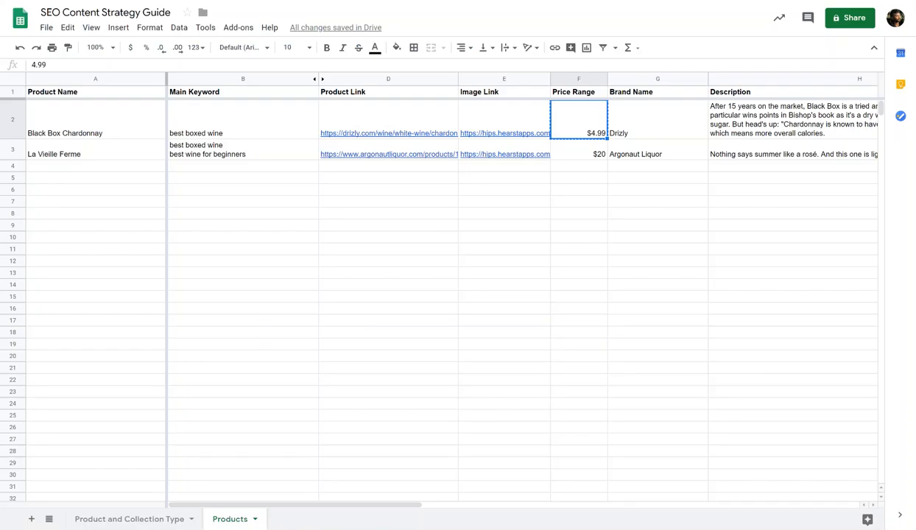
- Copy Black Box Chardonnay's description from the Products sheet into the product description and fill in the brand as Drizly
key(Right)
key(Right)
key(Right)
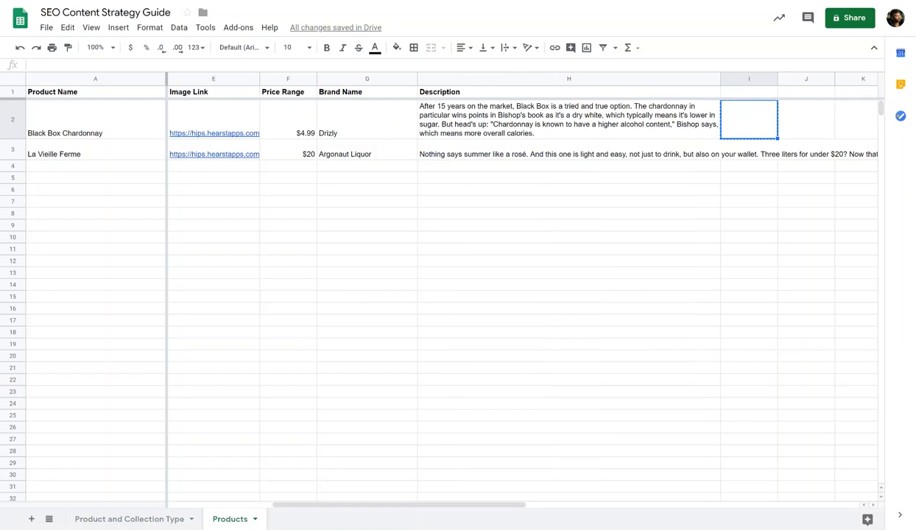
click(472, 109)
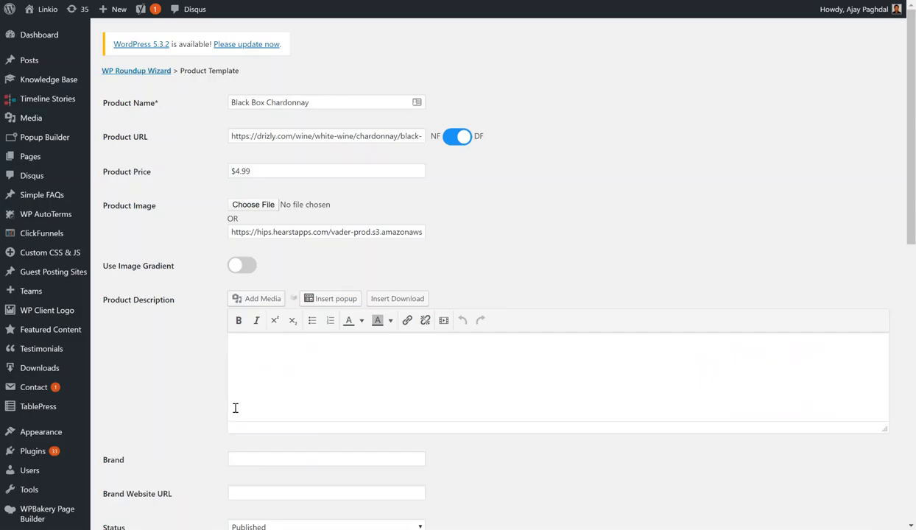
click(236, 405)
key(ctrl+v)
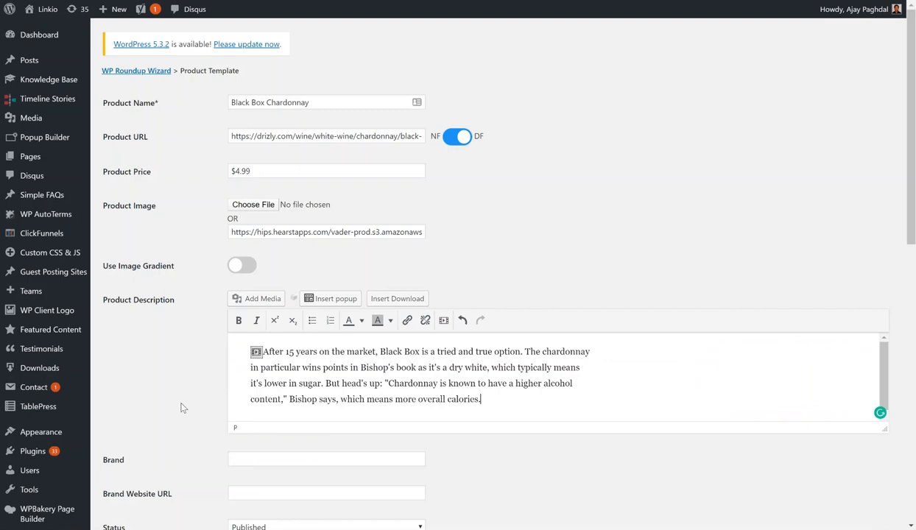
scroll(182, 403, down, 1)
click(261, 315)
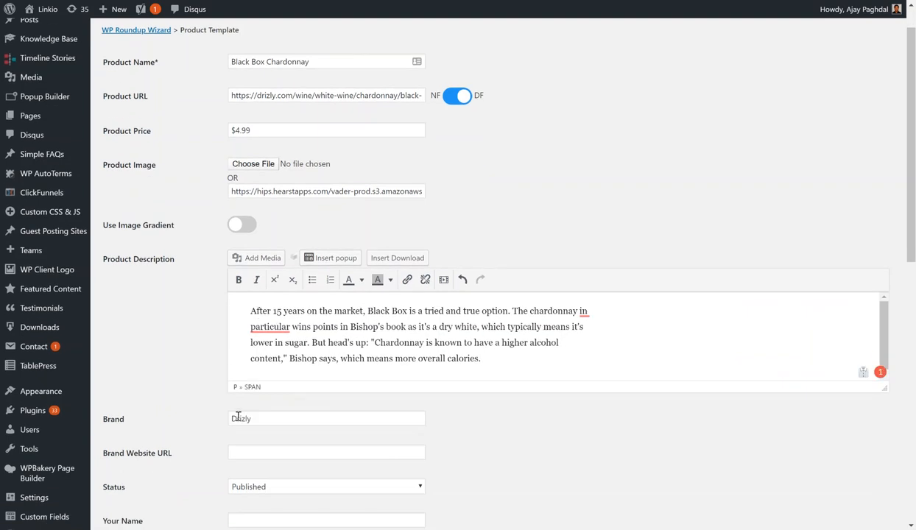
- Assign the Black Box Chardonnay item to the "best boxed wine" list and submit it
scroll(148, 464, down, 3)
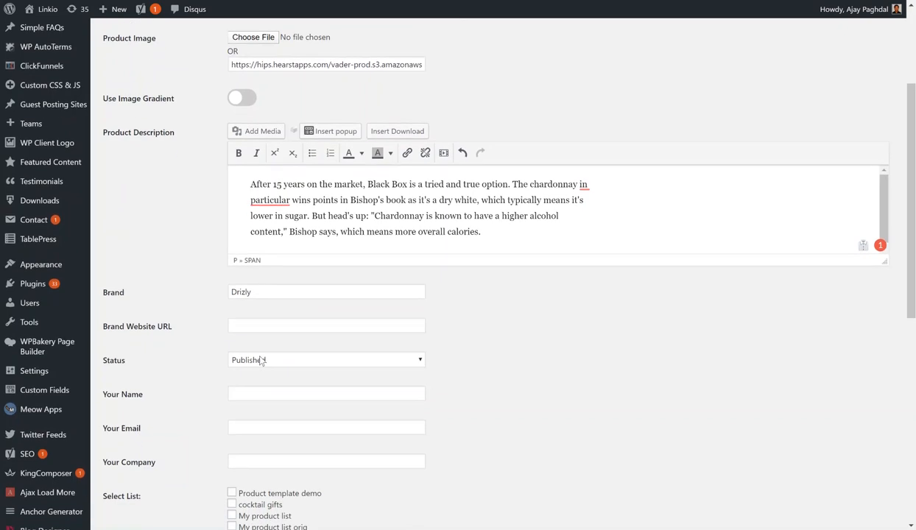
scroll(164, 380, down, 5)
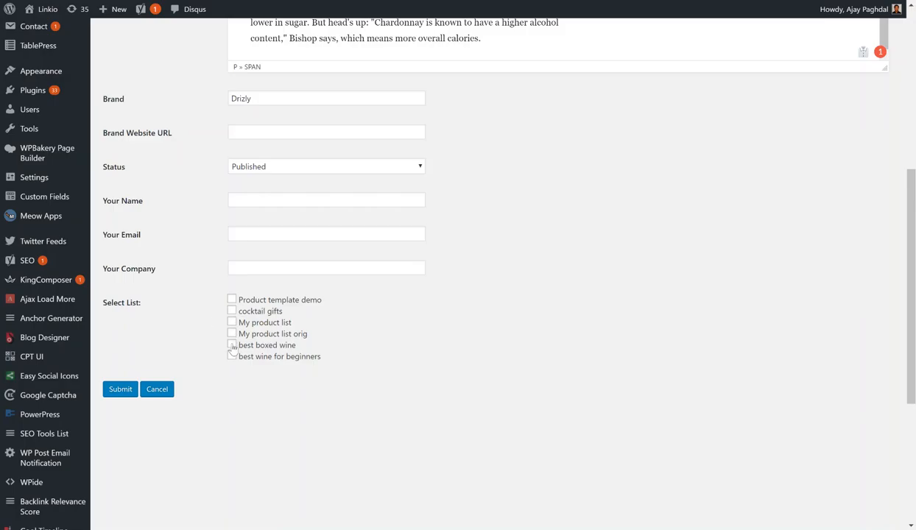
click(232, 346)
click(120, 391)
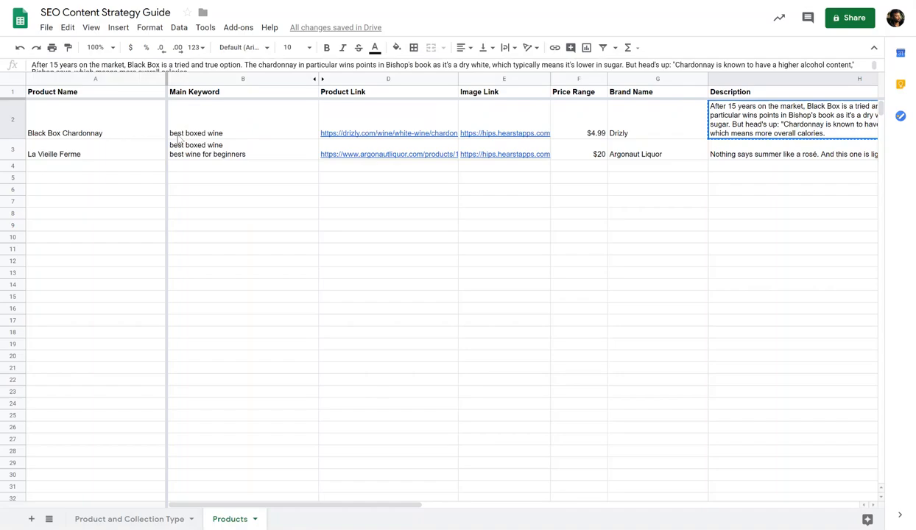
- Copy the product name La Vieille Ferme from the Products sheet and start a new WP Roundup Wizard item using the Product template
click(121, 154)
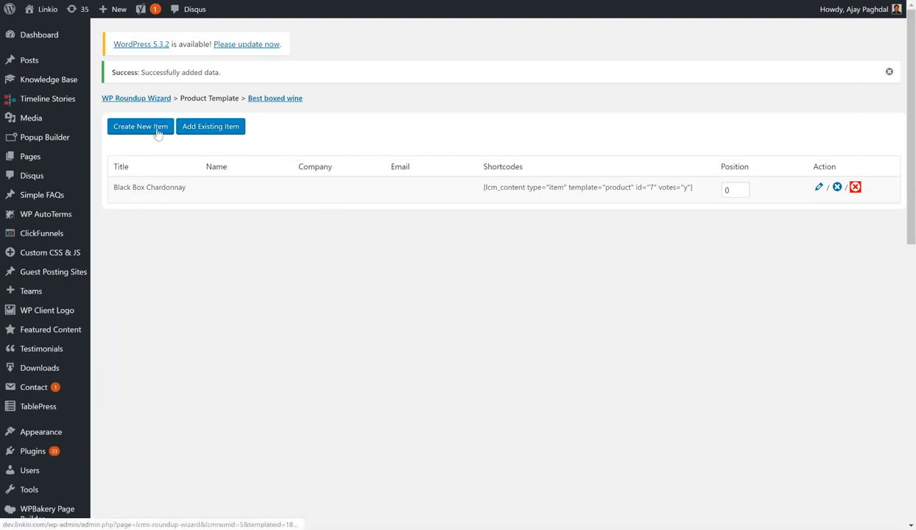
scroll(31, 466, down, 4)
scroll(61, 353, down, 5)
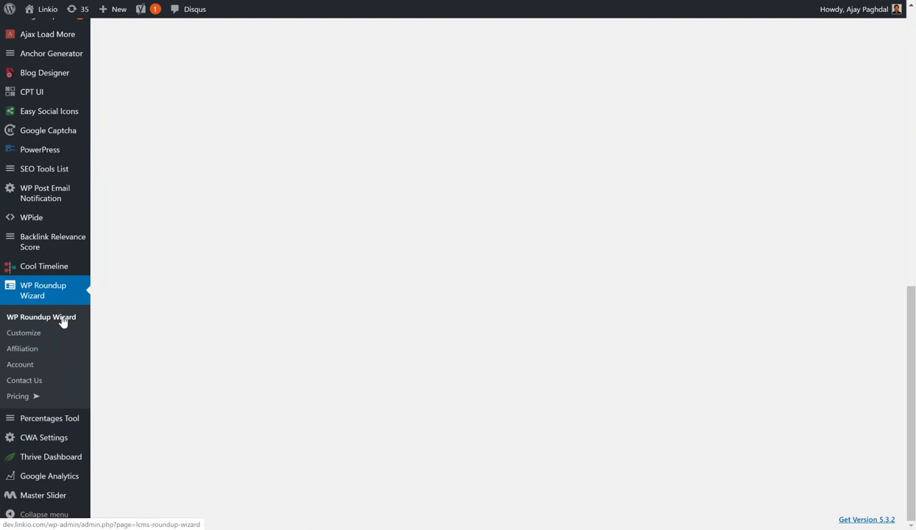
click(64, 318)
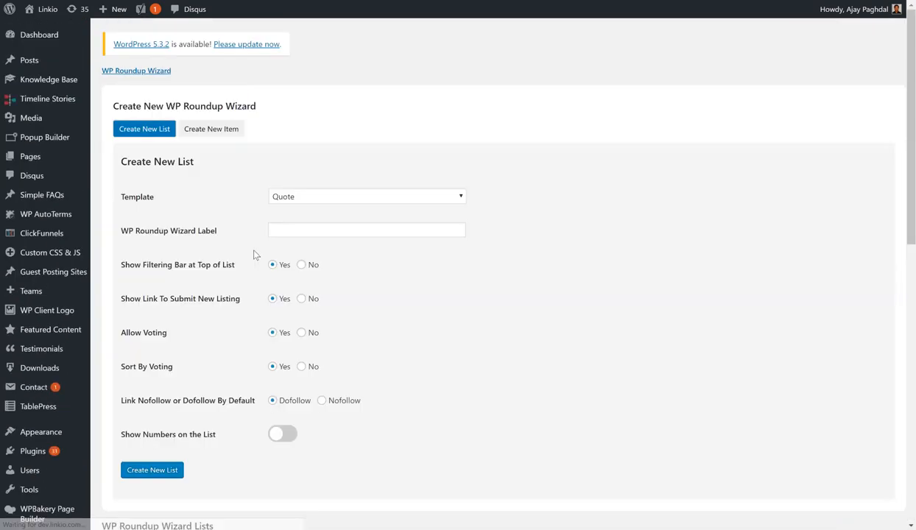
click(278, 200)
click(239, 131)
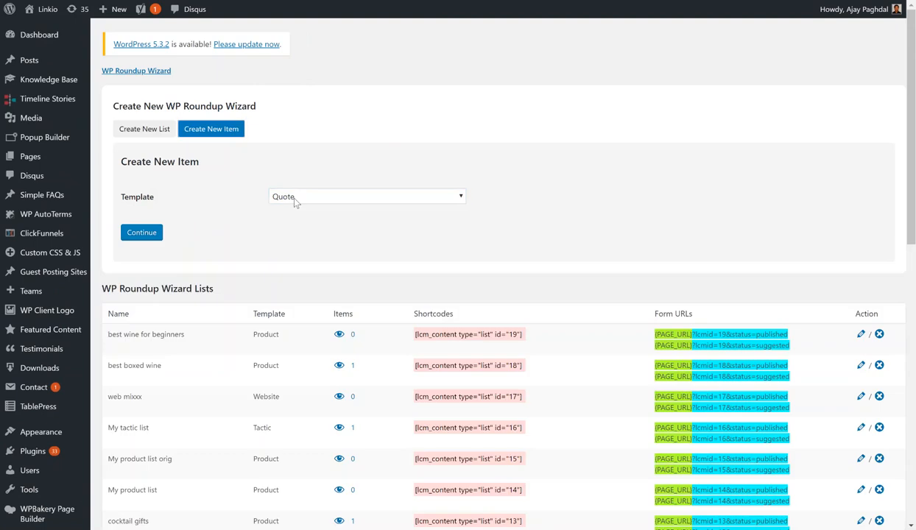
click(293, 198)
click(286, 282)
click(141, 233)
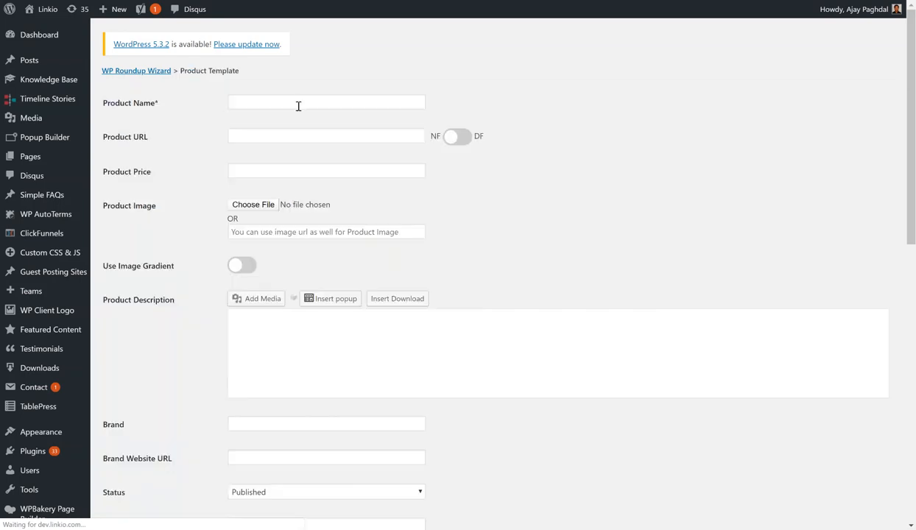
- Fill in the item as La Vieille Ferme with its product link set to DF, $20 price, image link, description and brand Argonaut Liquor
click(298, 103)
text(La Vieille Ferme)
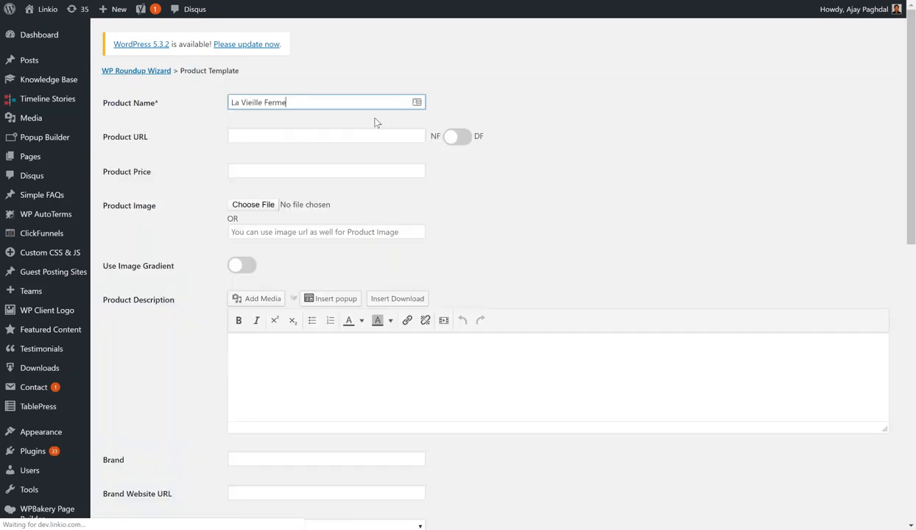
click(458, 137)
scroll(195, 235, down, 2)
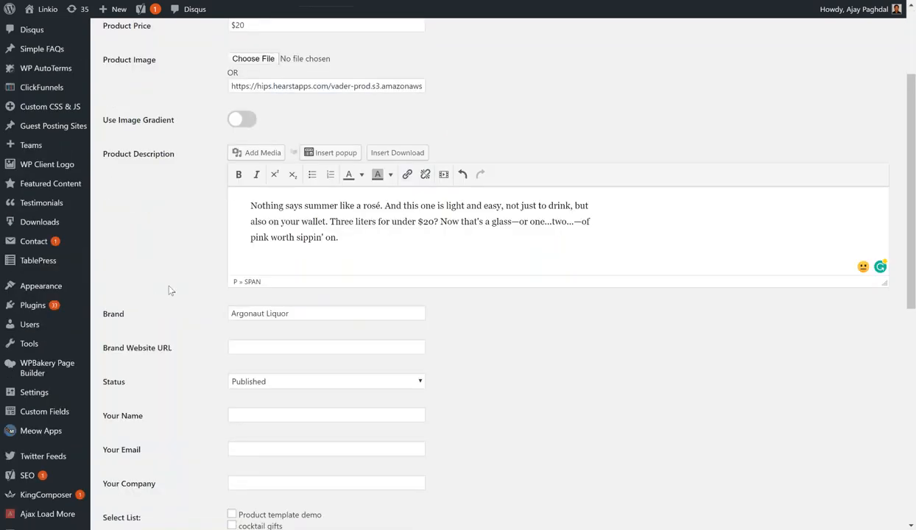
scroll(195, 236, down, 3)
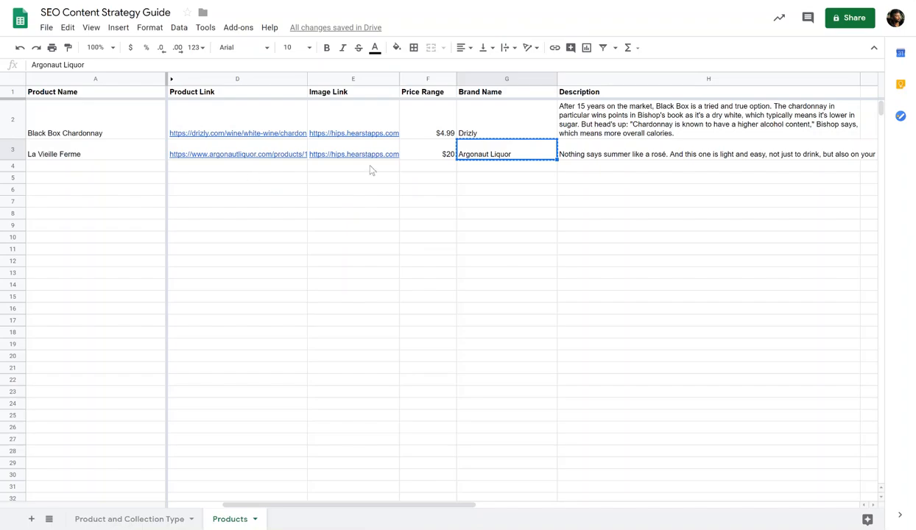
- Check La Vieille Ferme's main keywords, assign the item to the "best boxed wine" and "best wine for beginners" lists, and submit it
key(Left)
key(Left)
key(Left)
key(Left)
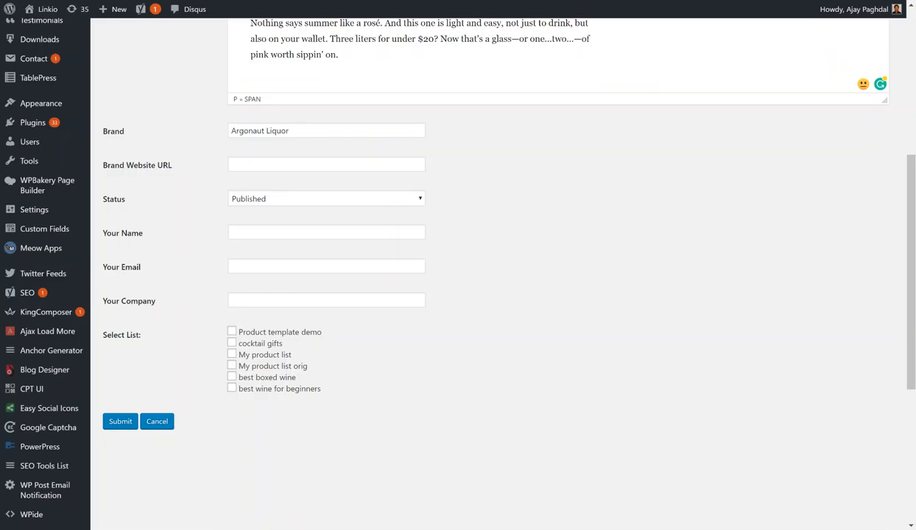
click(232, 377)
click(232, 389)
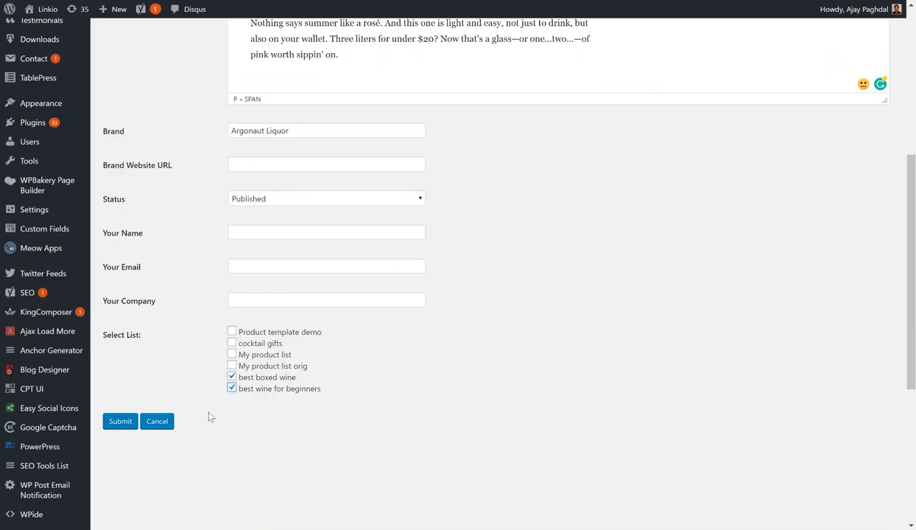
click(122, 423)
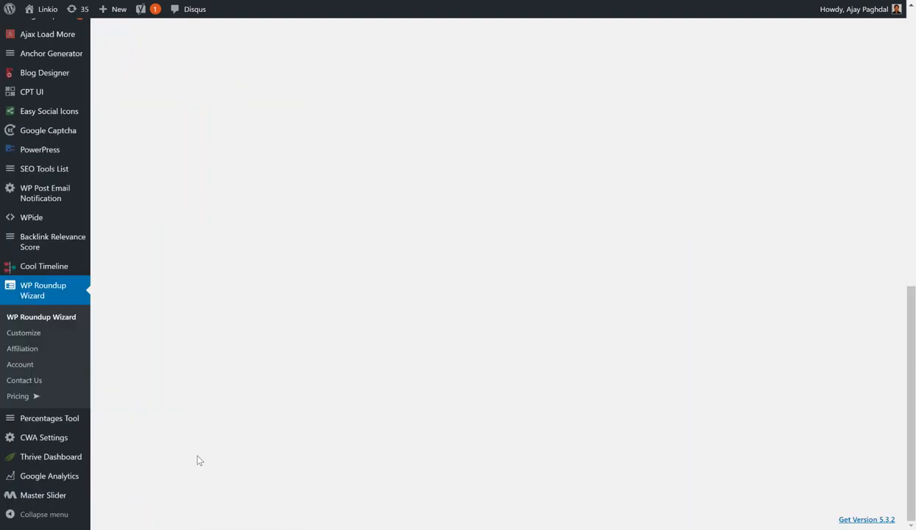
- Review the lists on the WP Roundup Wizard overview and switch to the published Best Wine Box page
click(69, 320)
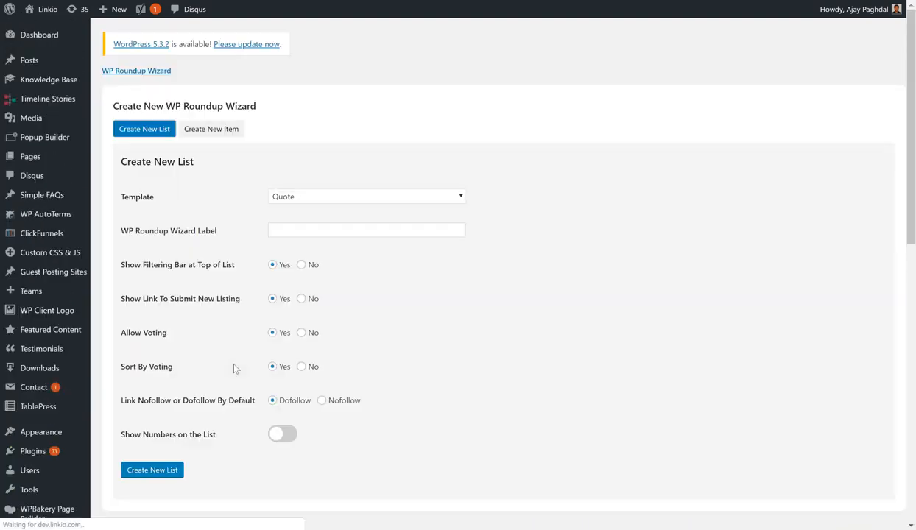
scroll(234, 368, down, 2)
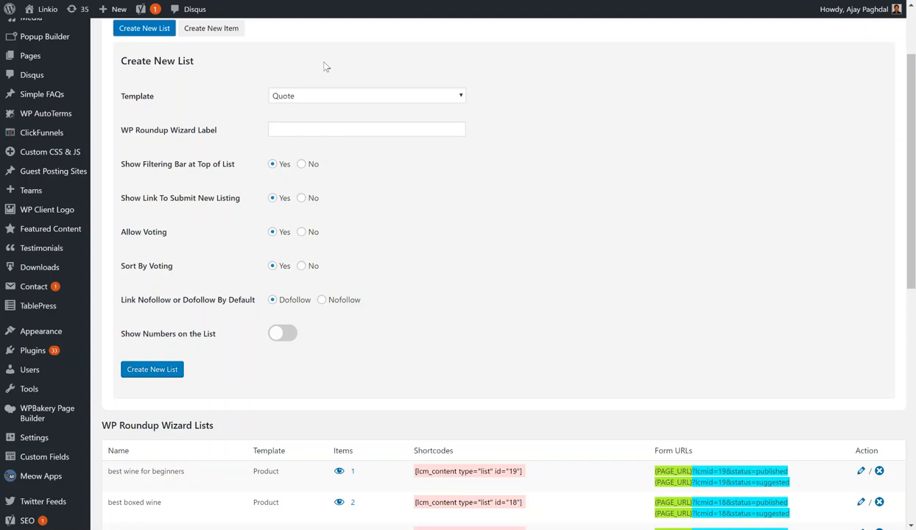
mouse_move(71, 66)
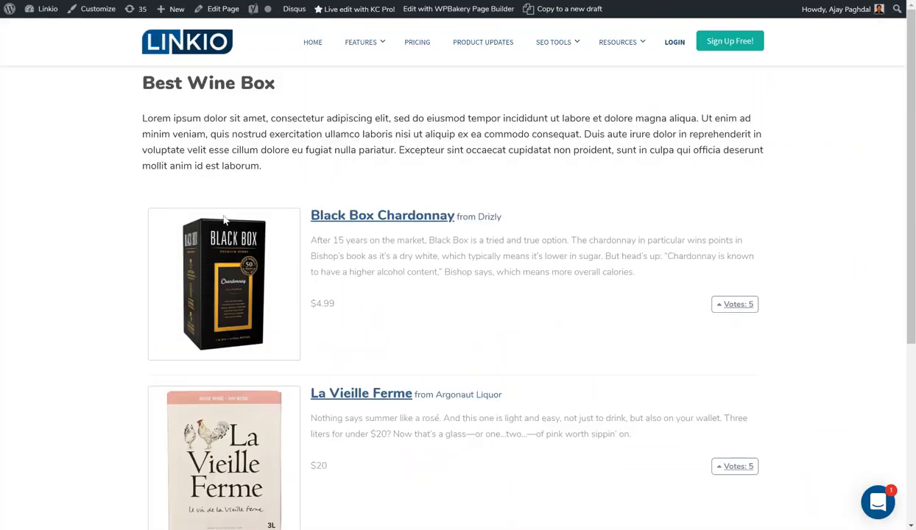
- Examine the product listings on the Best Wine Box page and open the Best Wine for Beginners page
scroll(183, 79, down, 1)
scroll(183, 80, up, 1)
scroll(312, 237, down, 4)
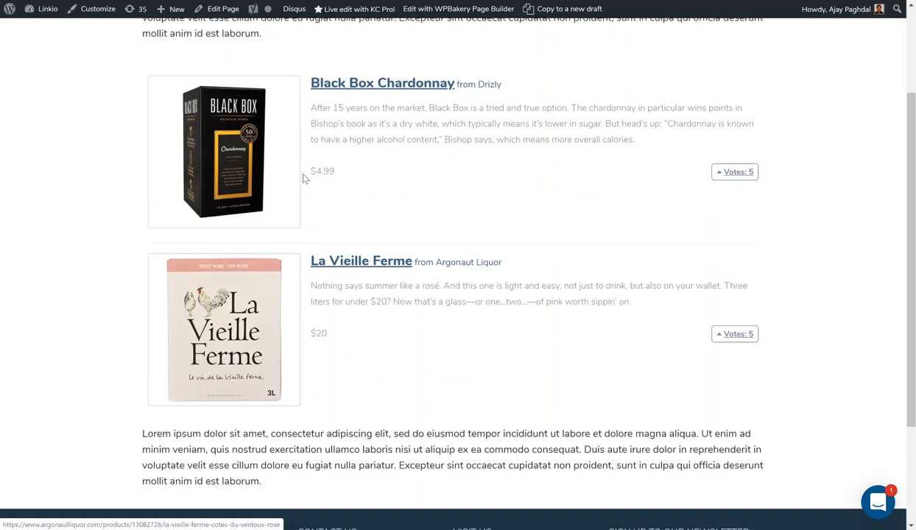
scroll(303, 178, up, 2)
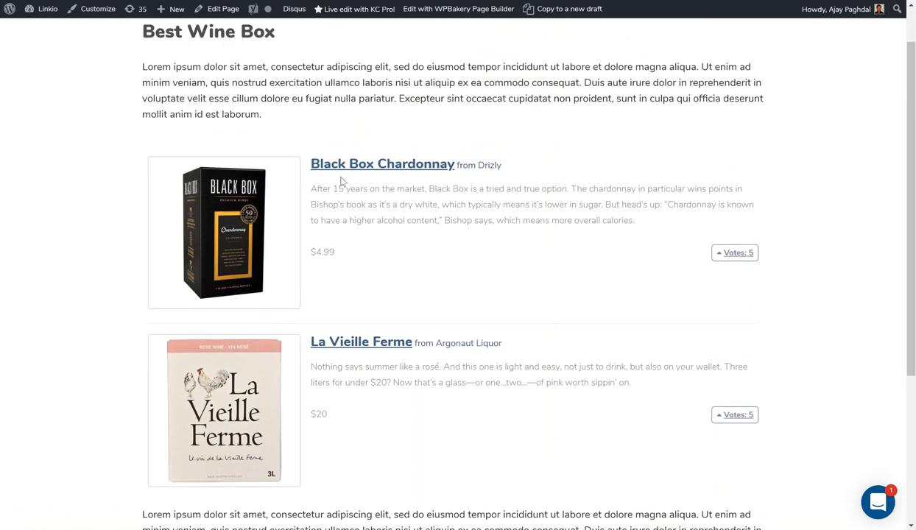
scroll(353, 162, up, 1)
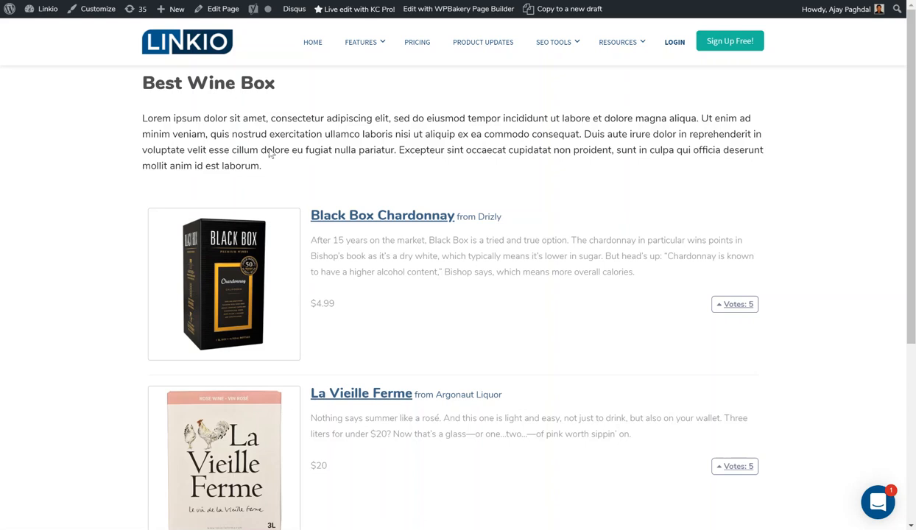
click(546, 0)
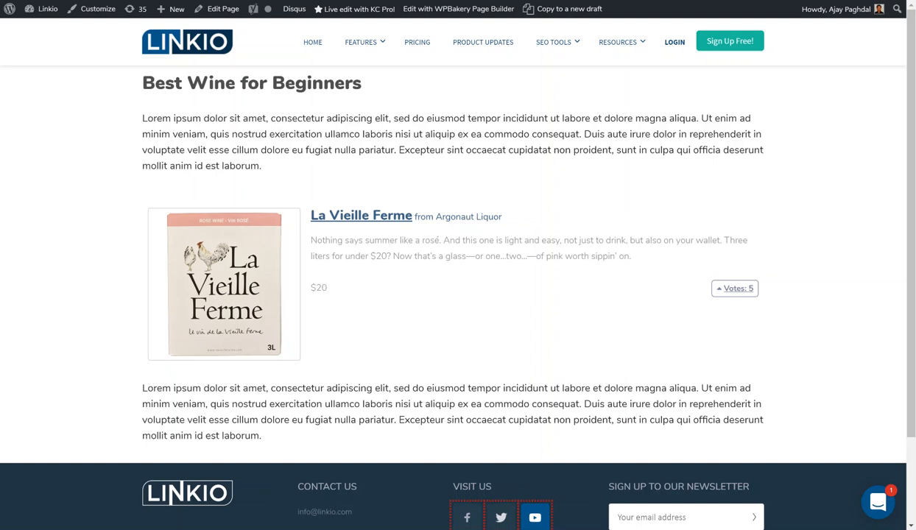
- Go to the special.linkio.com site
key(ctrl+l)
text(speci)
key(Return)
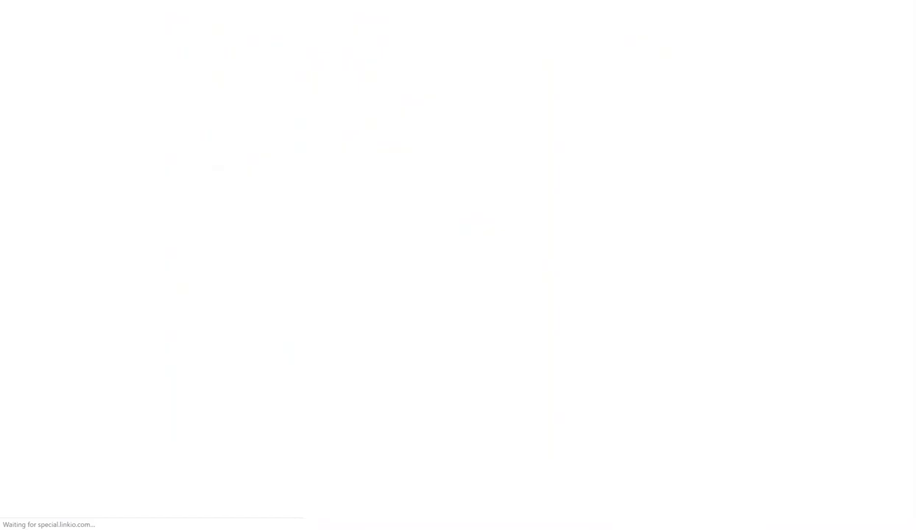